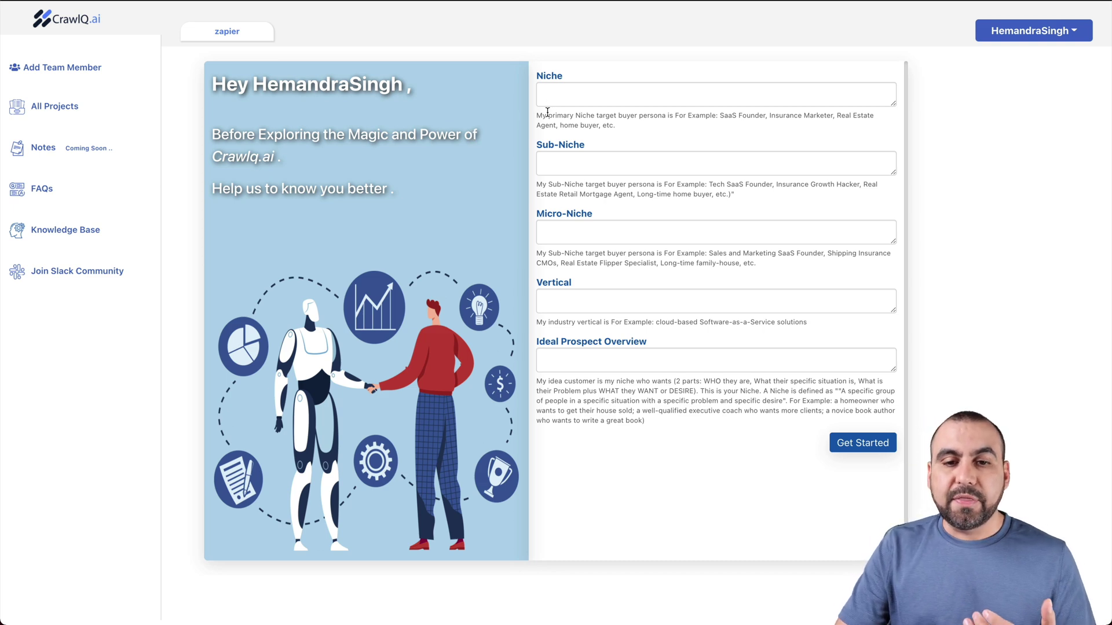
# Submit the niche profile: app automation for Sales and Marketing SaaS Founders.
pyautogui.moveTo(536, 114); pyautogui.dragTo(638, 139)
pyautogui.click(638, 139)
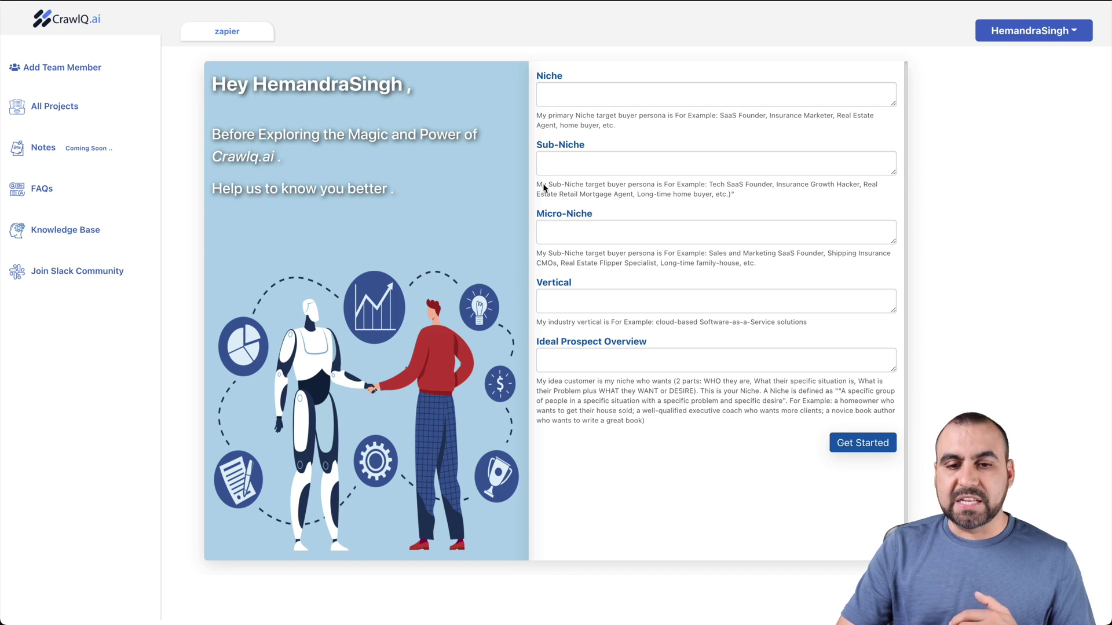
pyautogui.moveTo(538, 185); pyautogui.dragTo(734, 219)
pyautogui.click(733, 218)
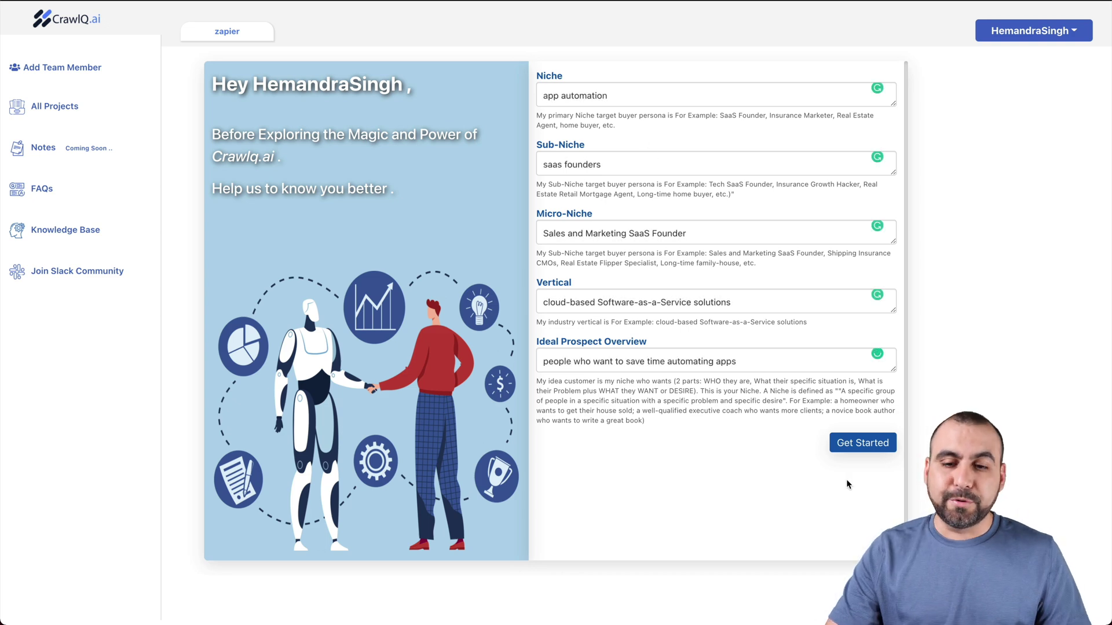
pyautogui.click(866, 450)
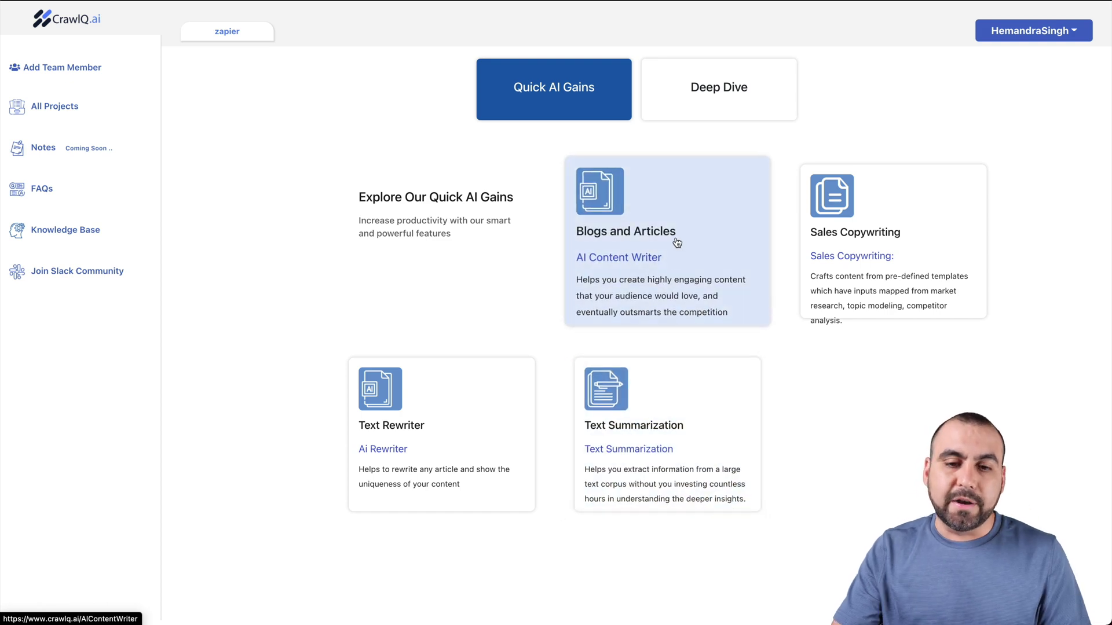
# Open the Blogs and Articles writer from the Quick AI Gains page.
pyautogui.click(677, 242)
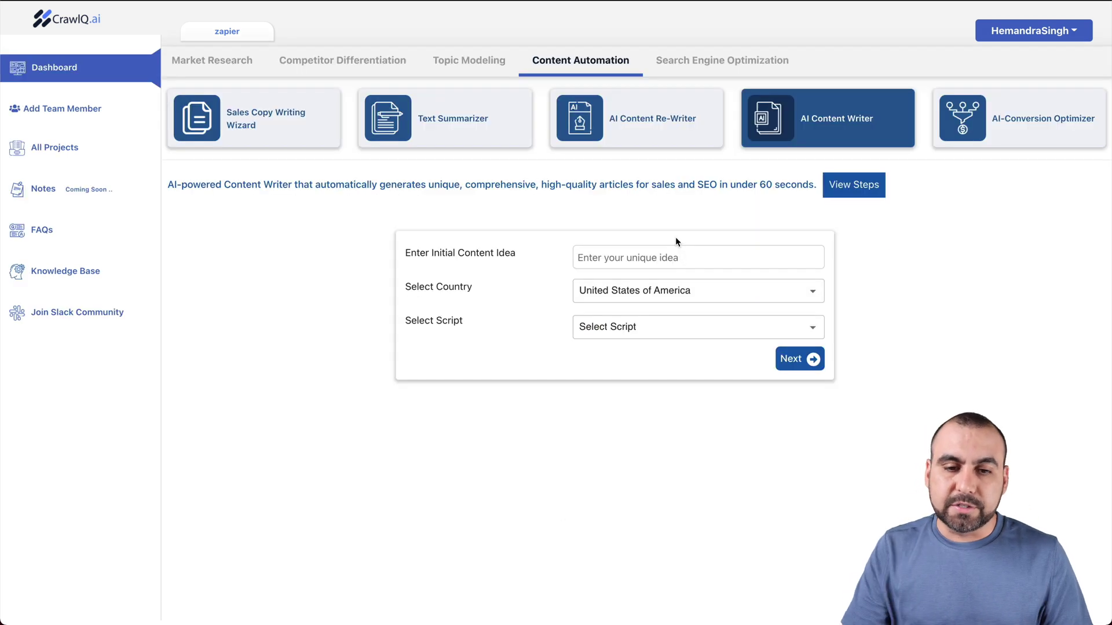
# Enter the content idea 'zapier automation', choose the Authority Headlines script, and continue.
pyautogui.click(642, 252)
pyautogui.write('zapier')
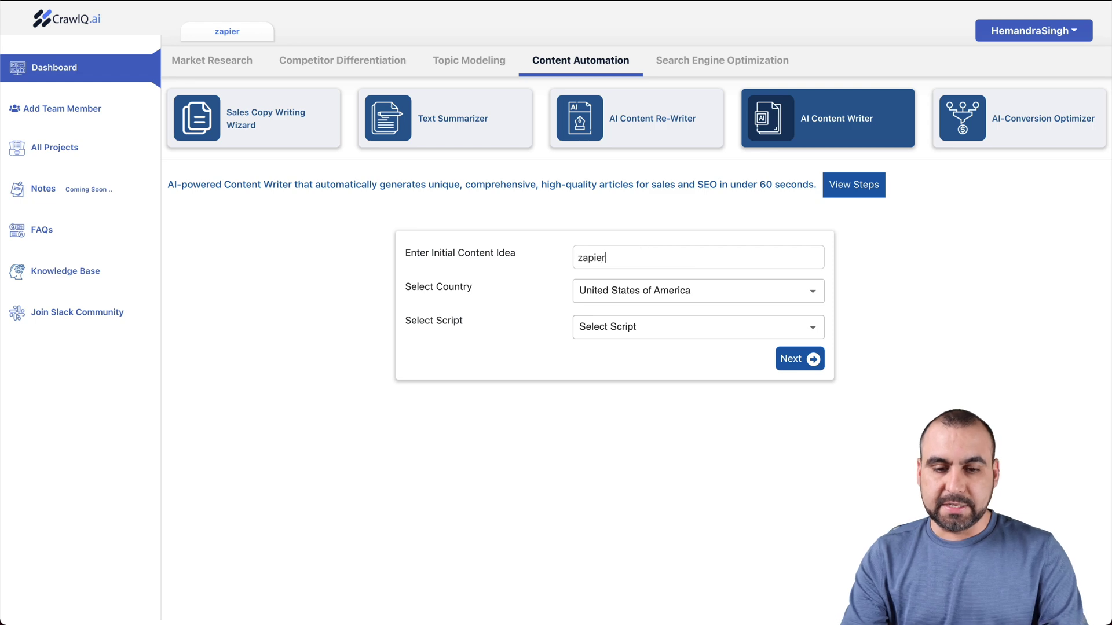
pyautogui.write(' automation')
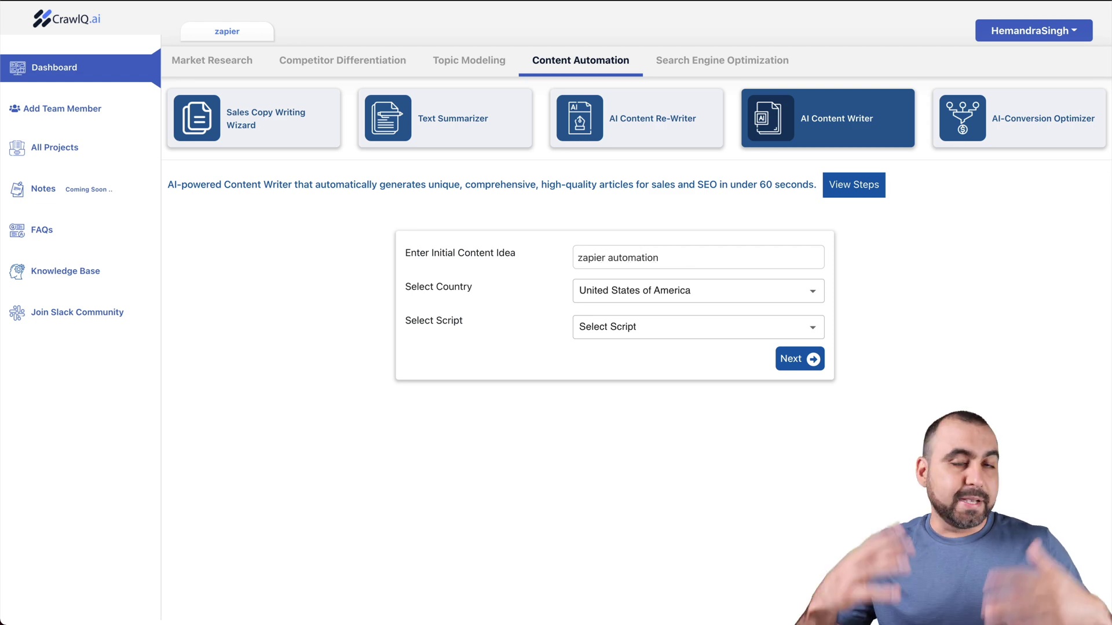
pyautogui.click(638, 338)
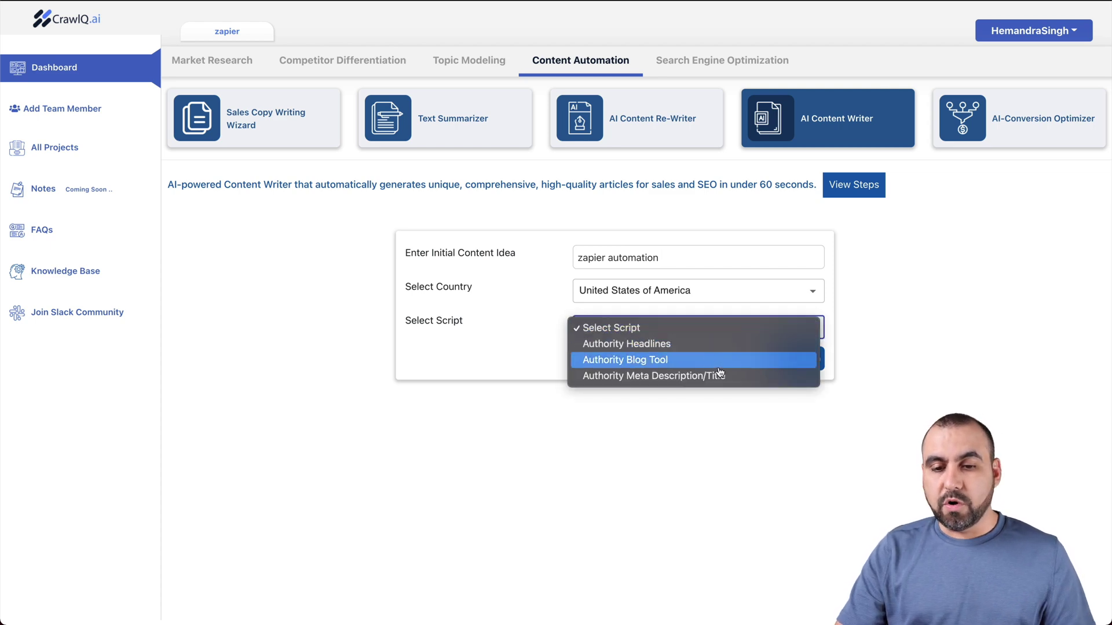
pyautogui.click(738, 344)
pyautogui.click(799, 360)
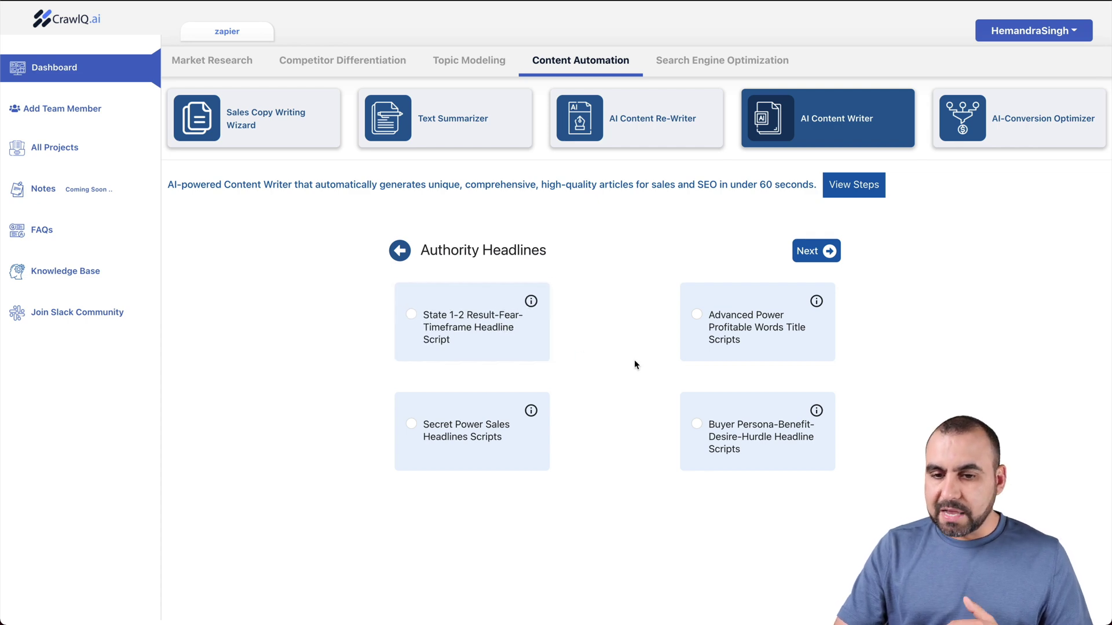
# Select Advanced Power Profitable Words Title Scripts and continue to the topic questions.
pyautogui.click(738, 328)
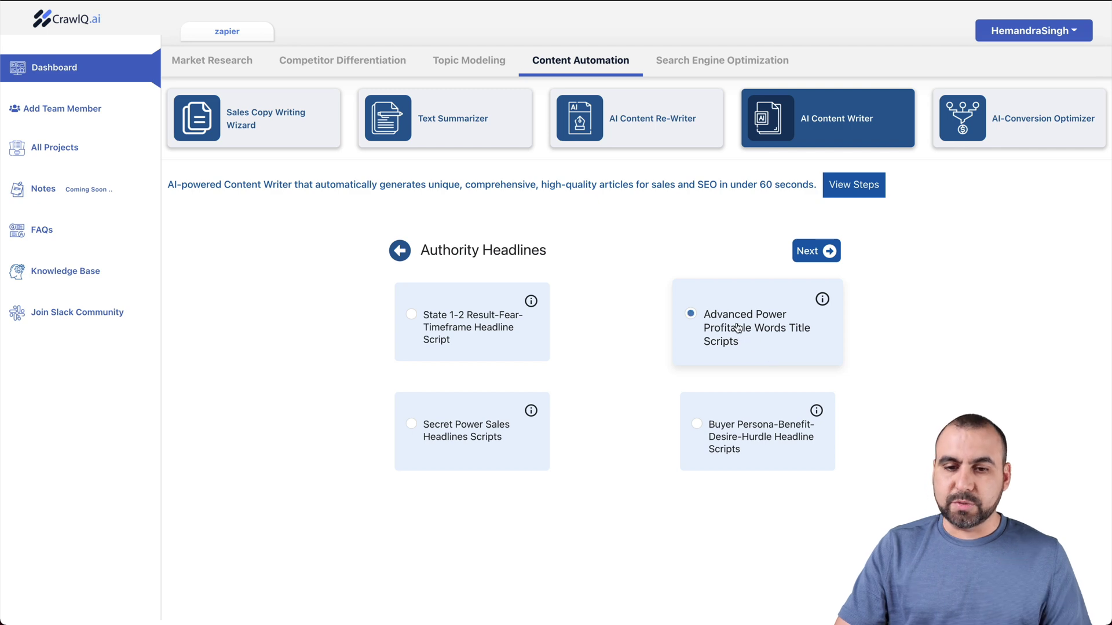
pyautogui.click(828, 253)
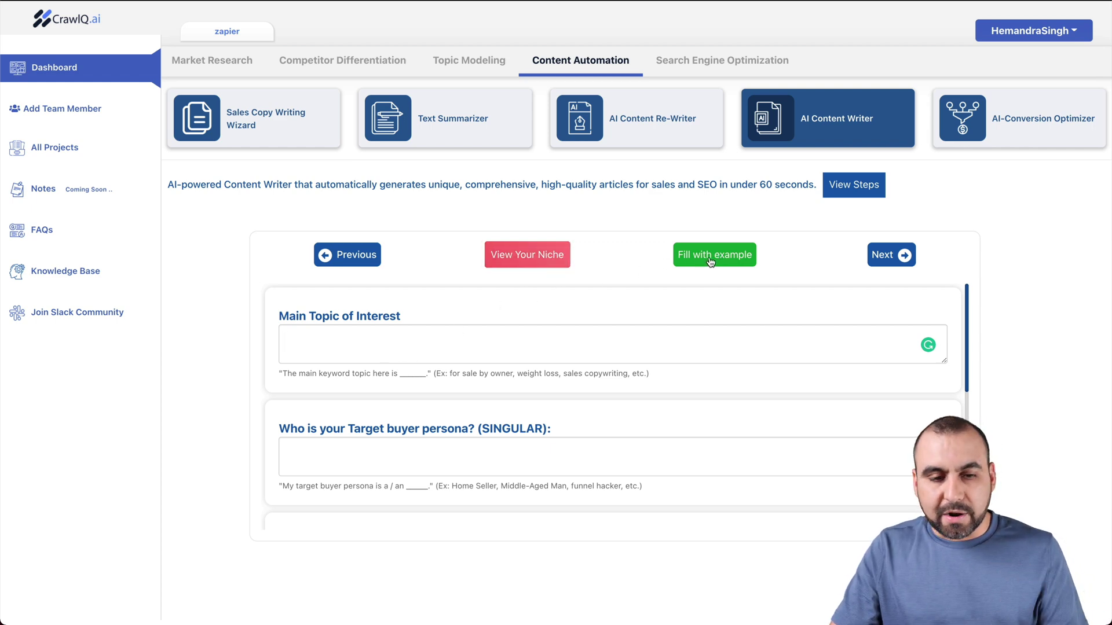
# Fill the Main Topic and buyer persona questions with the example answers.
pyautogui.moveTo(282, 374); pyautogui.dragTo(648, 377)
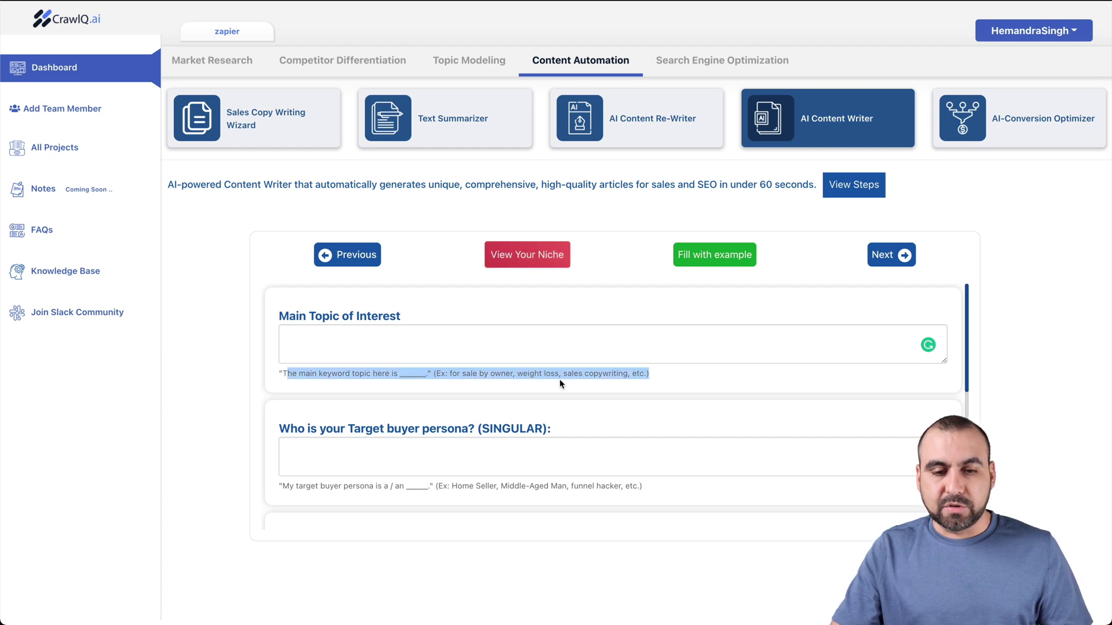
pyautogui.click(560, 383)
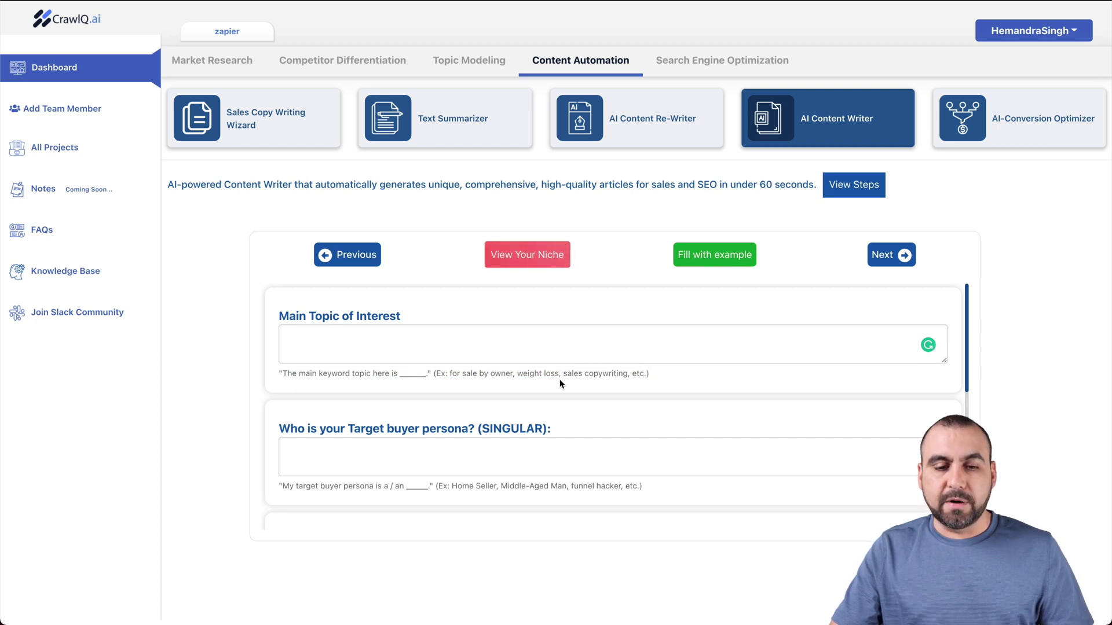
pyautogui.click(728, 264)
pyautogui.scroll(-1, 631, 376)
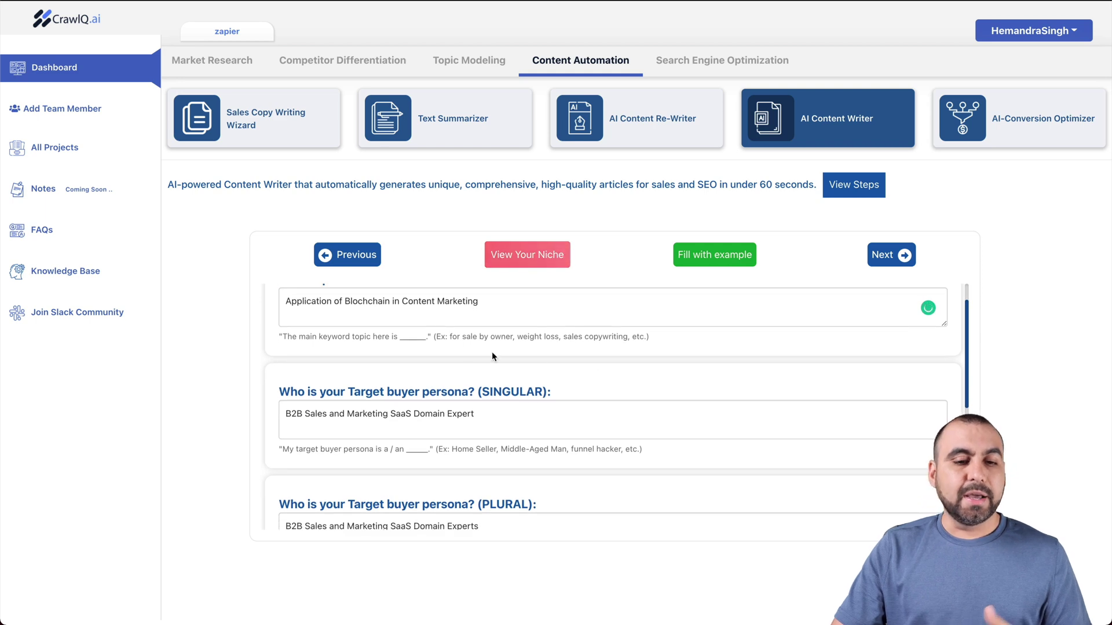
pyautogui.scroll(1, 443, 344)
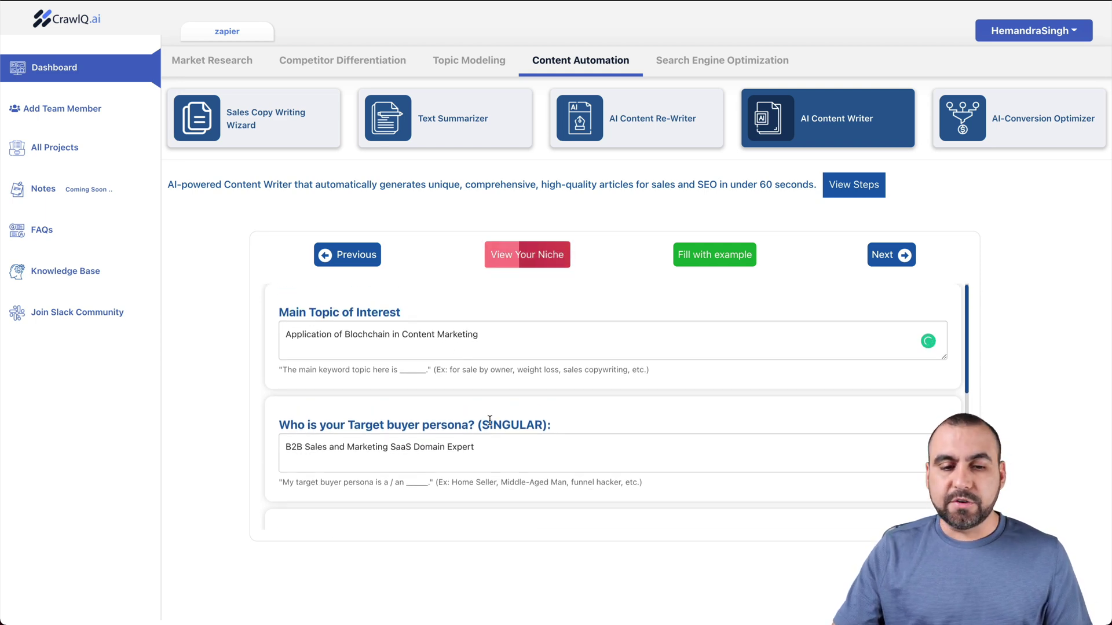
pyautogui.scroll(-2, 490, 421)
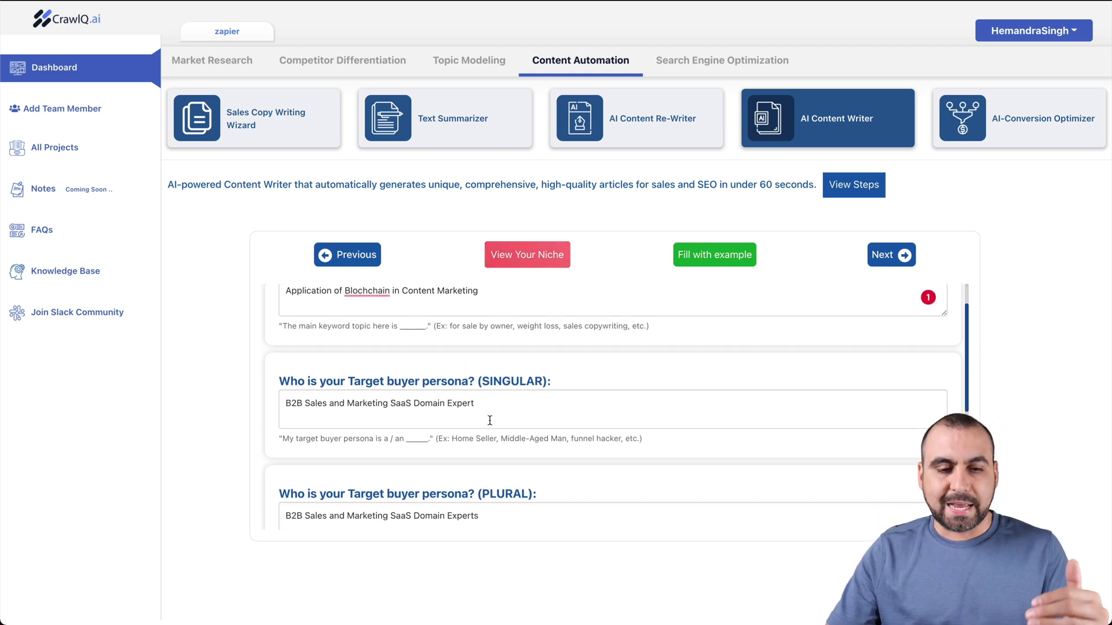
# Review the Blockchain-in-Content-Marketing answers and submit them for headline ideas.
pyautogui.moveTo(286, 395); pyautogui.dragTo(309, 394)
pyautogui.click(346, 398)
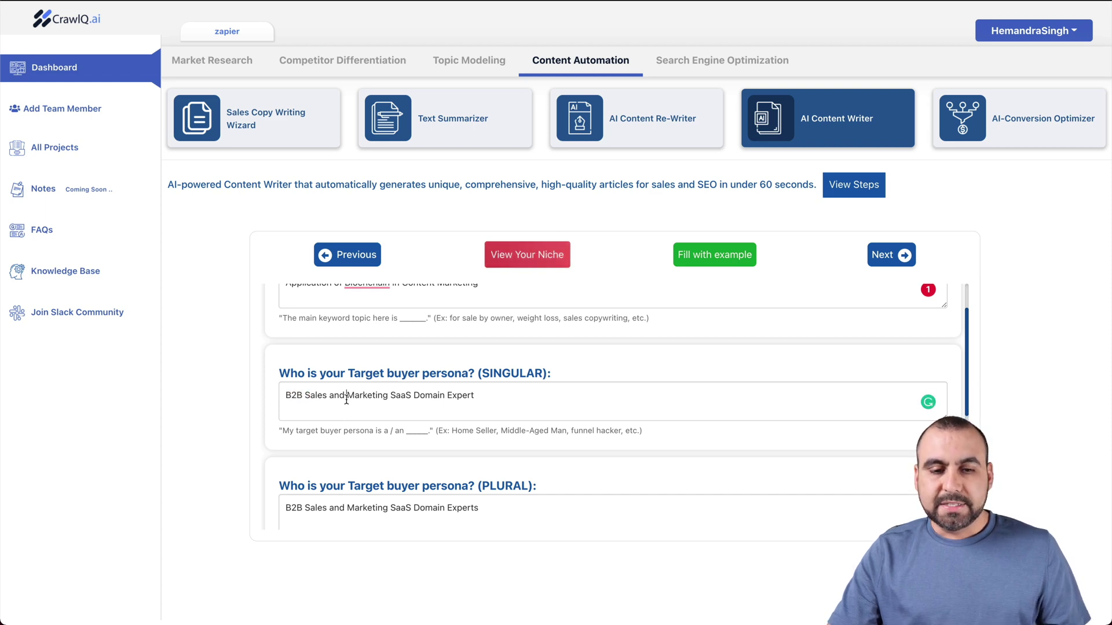
pyautogui.scroll(-5, 409, 399)
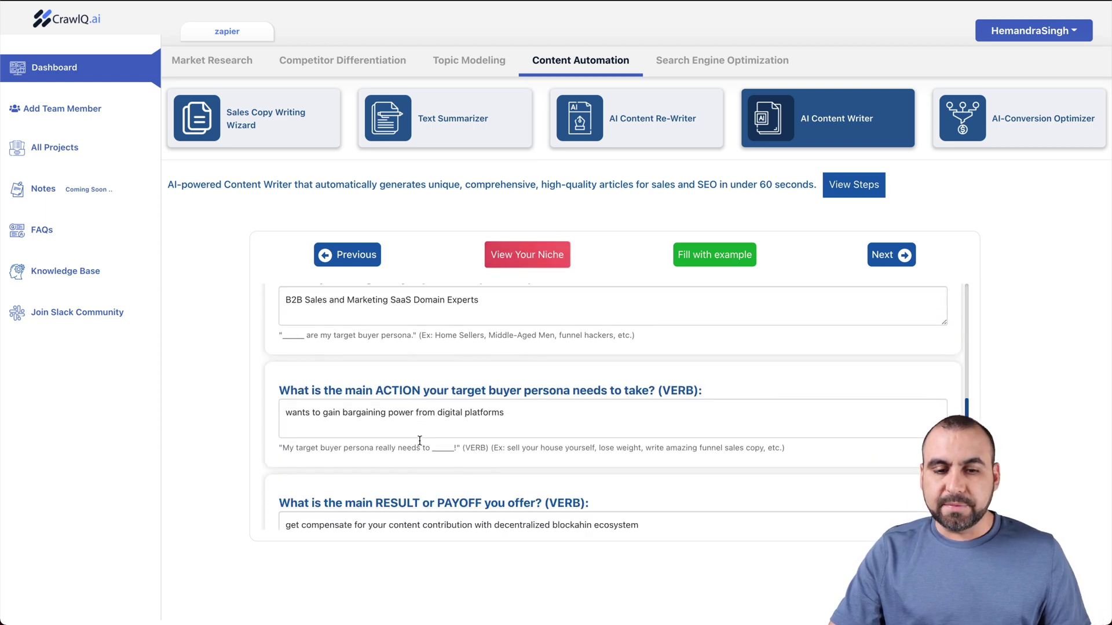
pyautogui.scroll(5, 419, 444)
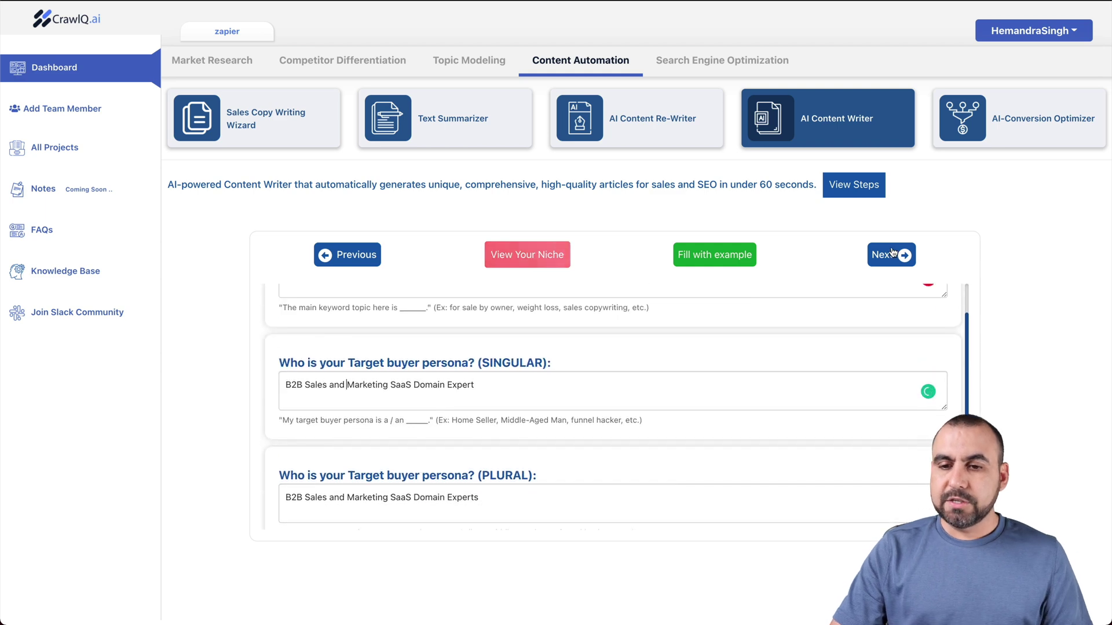
pyautogui.click(890, 254)
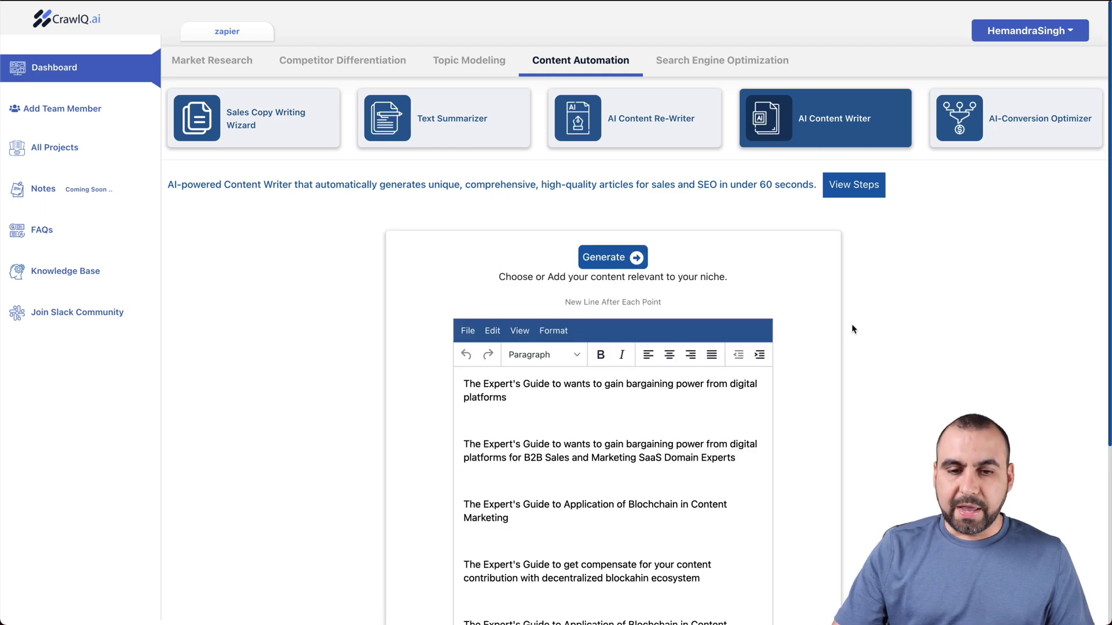
# Look over the Expert's Guide headline list and generate the zapier automation draft.
pyautogui.scroll(-1, 832, 391)
pyautogui.scroll(-2, 832, 390)
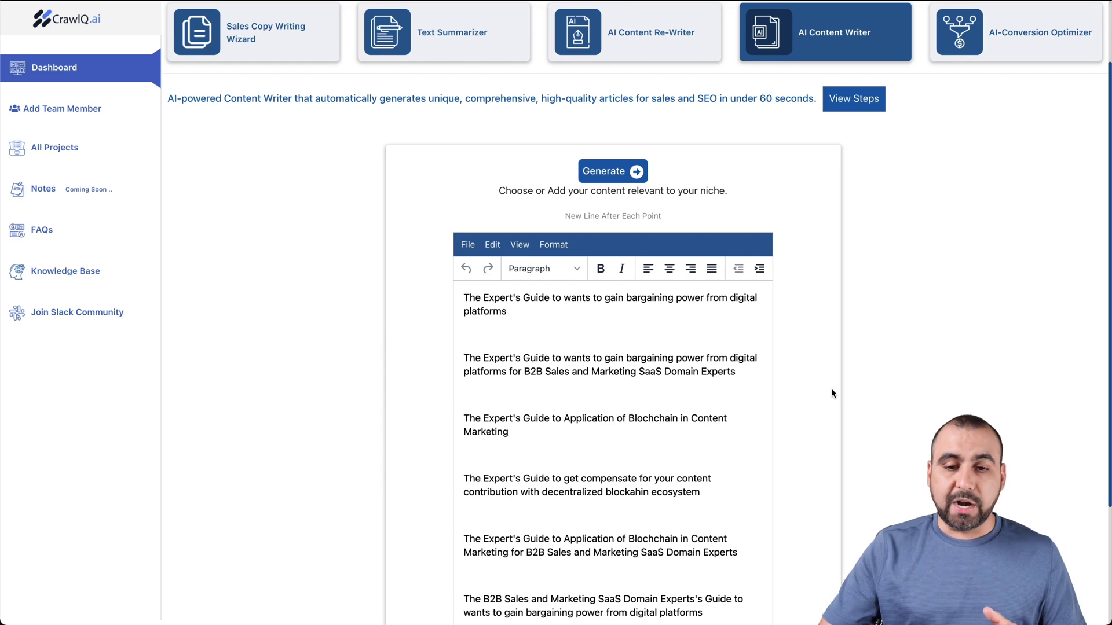
pyautogui.scroll(-2, 831, 393)
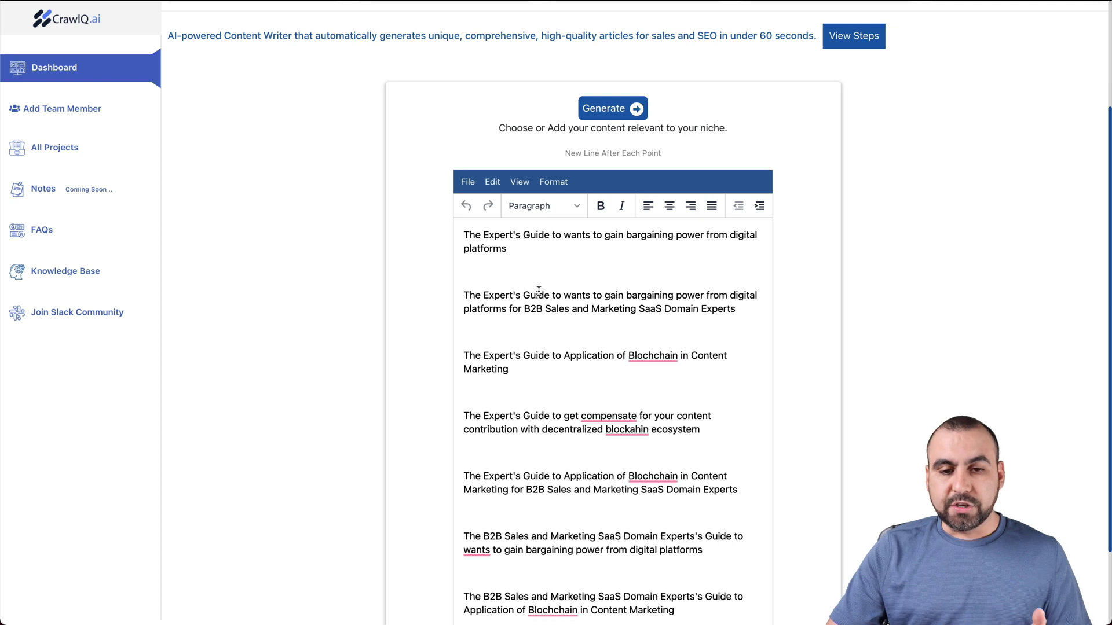
pyautogui.click(619, 115)
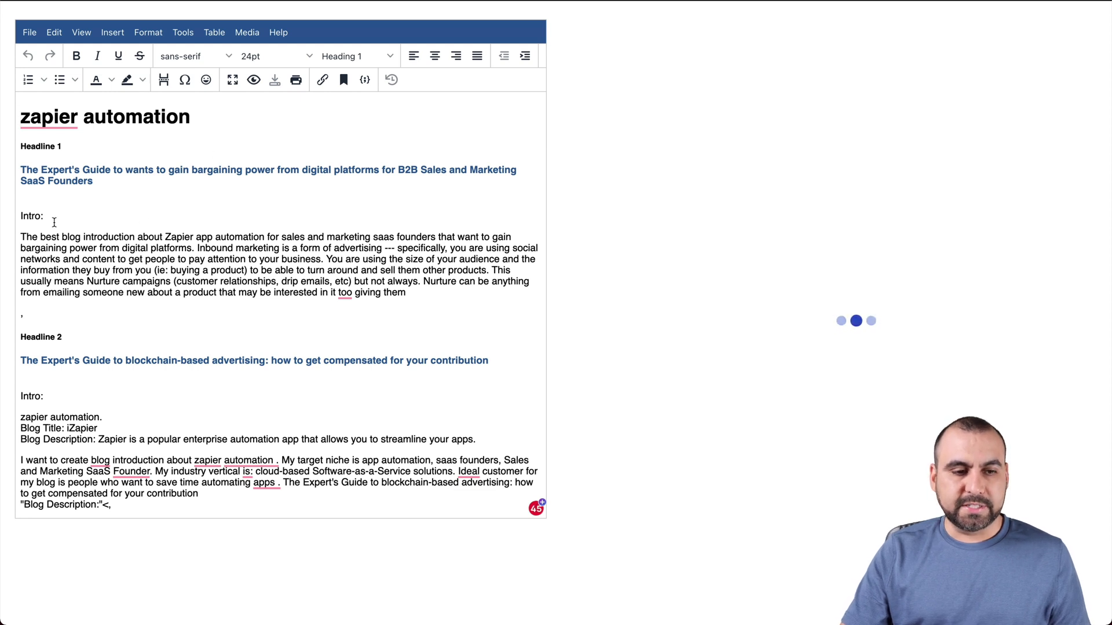
# Read through the draft's intro paragraphs while the Top Headlines benchmarks load.
pyautogui.moveTo(26, 237); pyautogui.dragTo(426, 293)
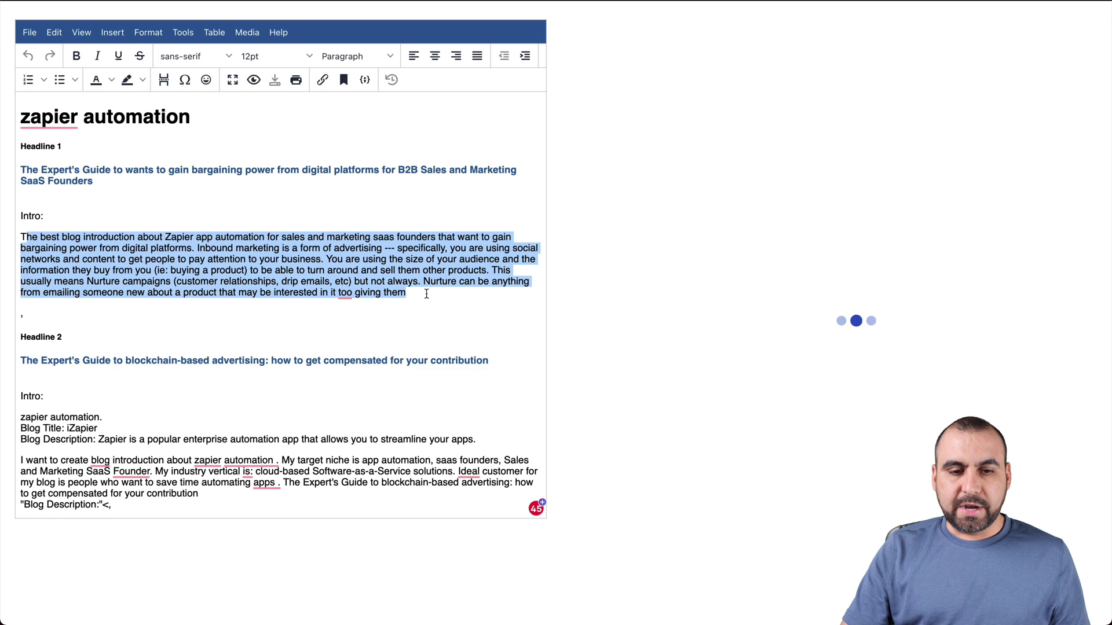
pyautogui.click(427, 294)
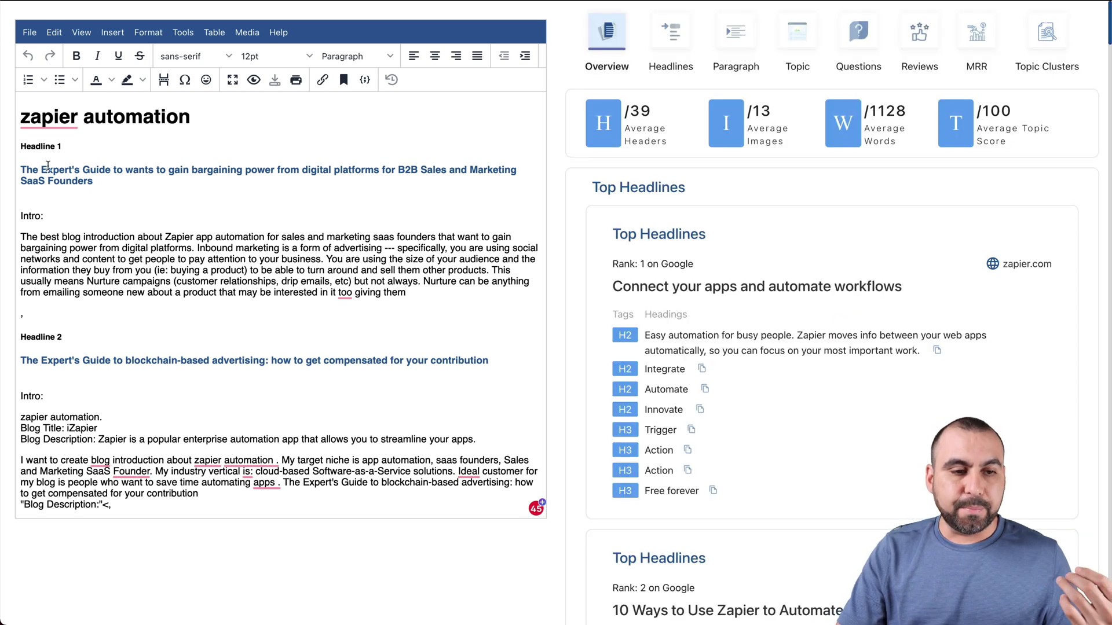
pyautogui.scroll(-5, 81, 321)
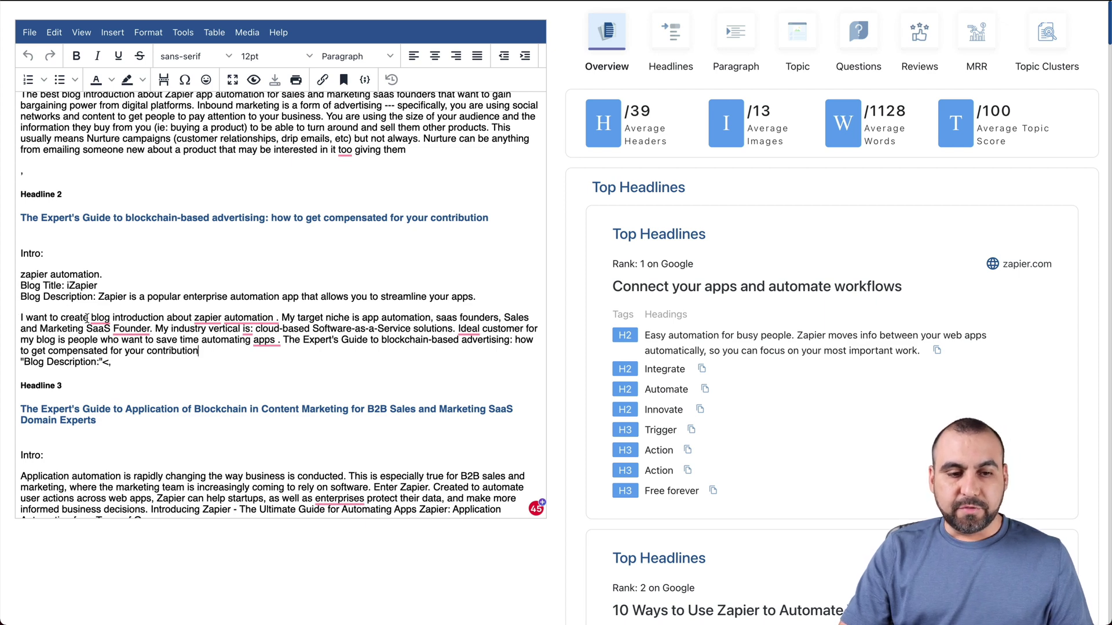
pyautogui.click(243, 318)
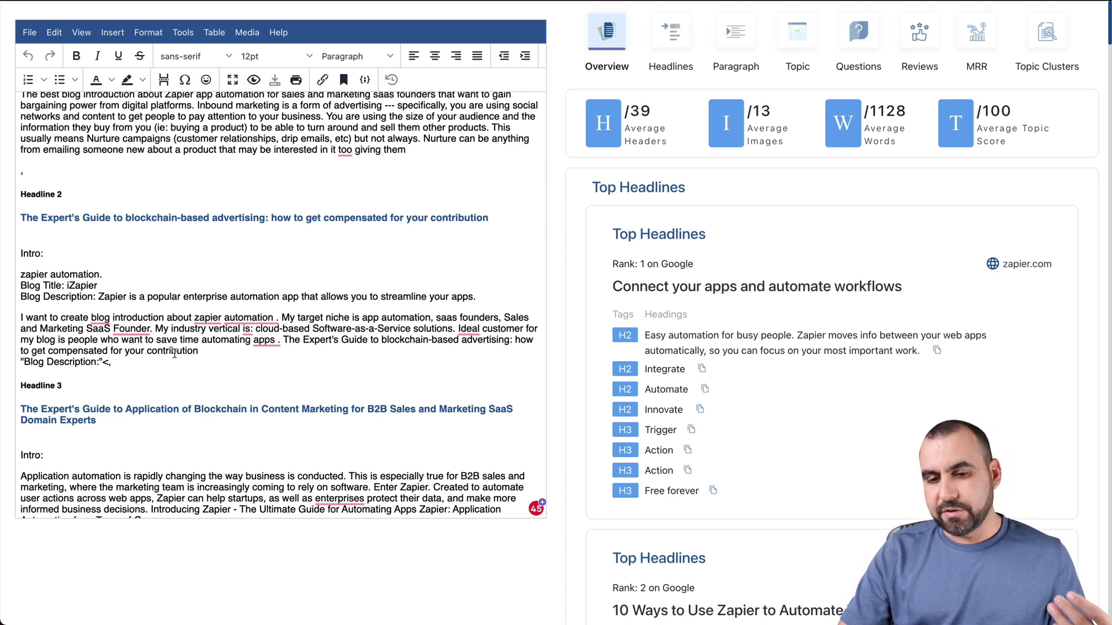
pyautogui.scroll(-5, 174, 353)
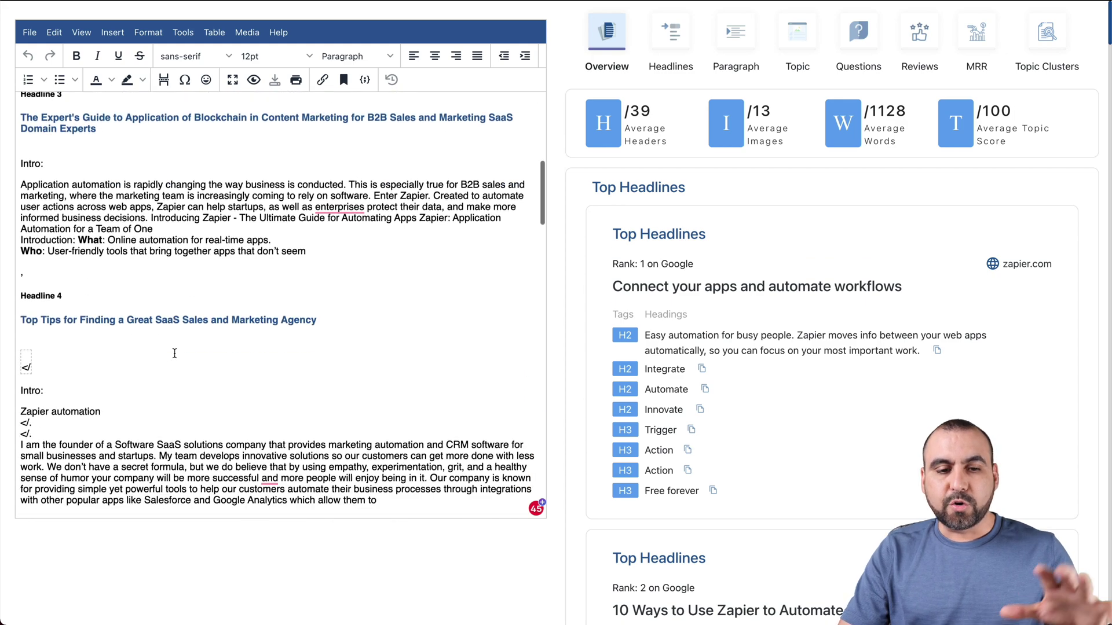
pyautogui.scroll(-10, 174, 353)
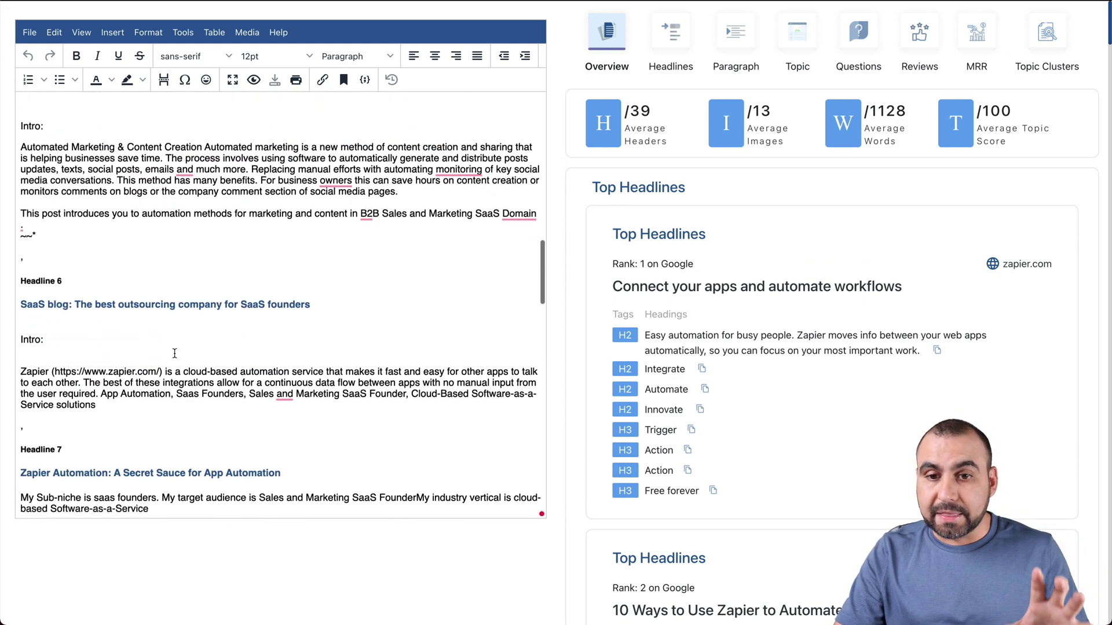
pyautogui.scroll(15, 177, 353)
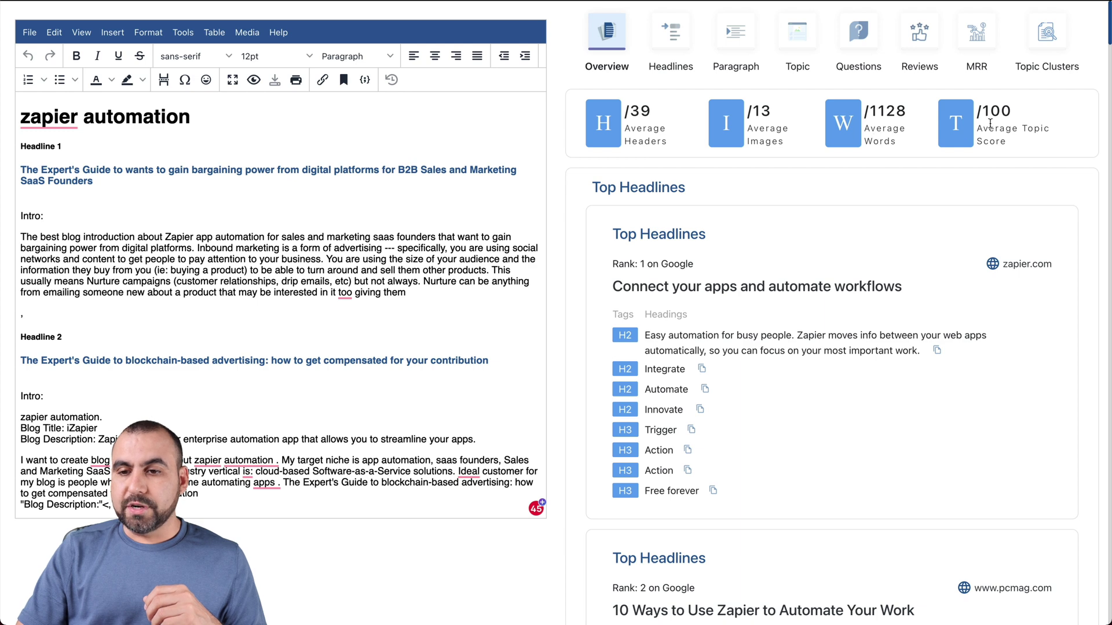
# Review the competitors' top headlines and top paragraphs.
pyautogui.click(665, 43)
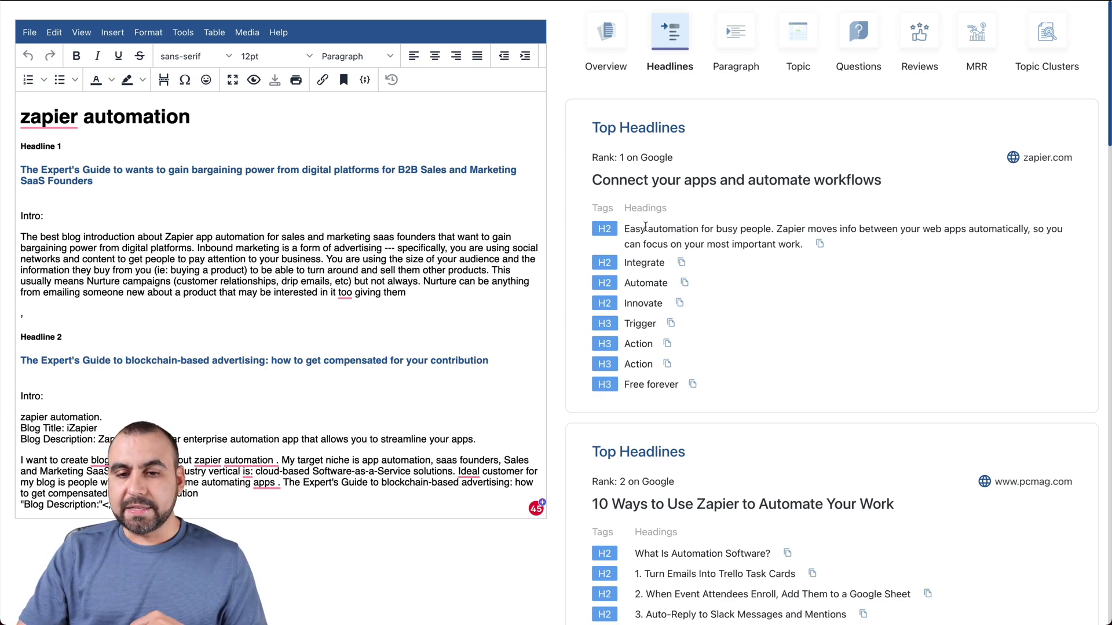
pyautogui.moveTo(657, 239); pyautogui.dragTo(653, 368)
pyautogui.click(785, 384)
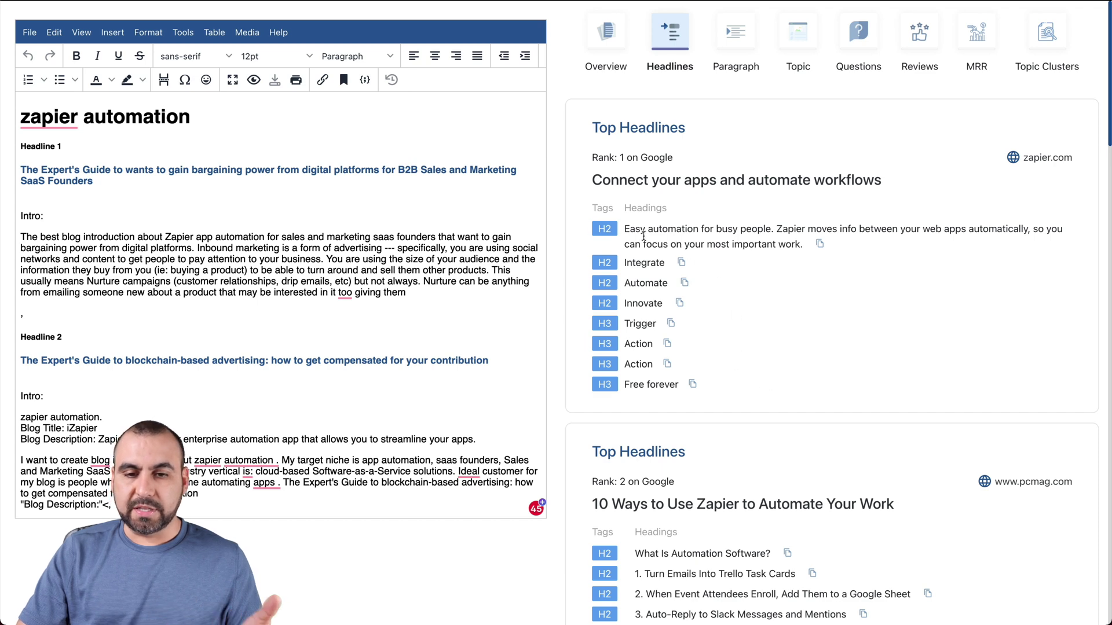
pyautogui.click(743, 40)
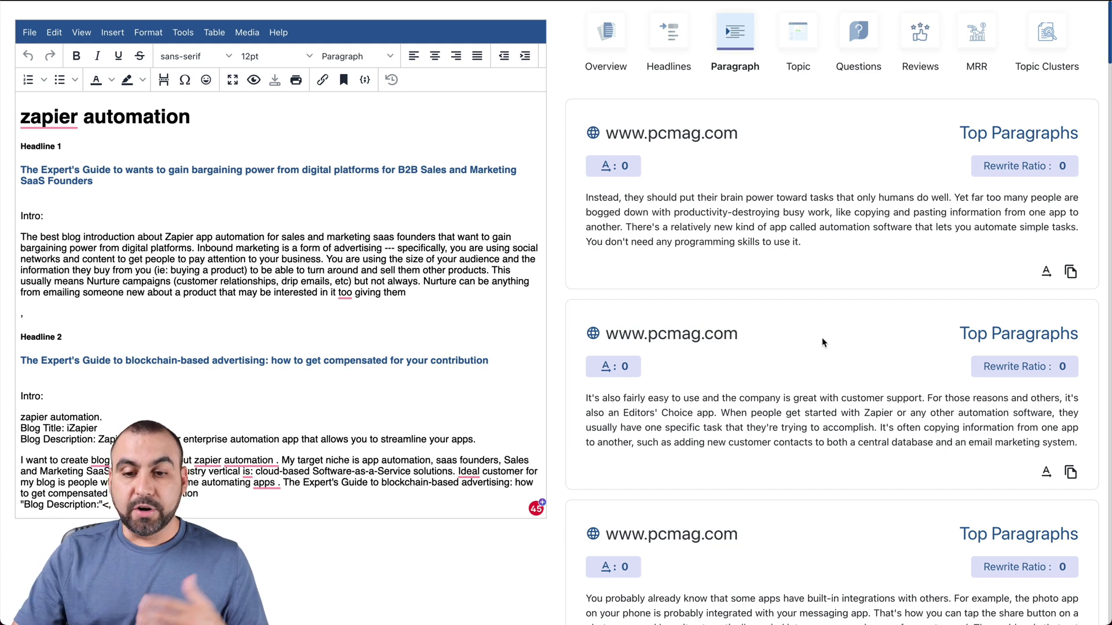
pyautogui.doubleClick(872, 414)
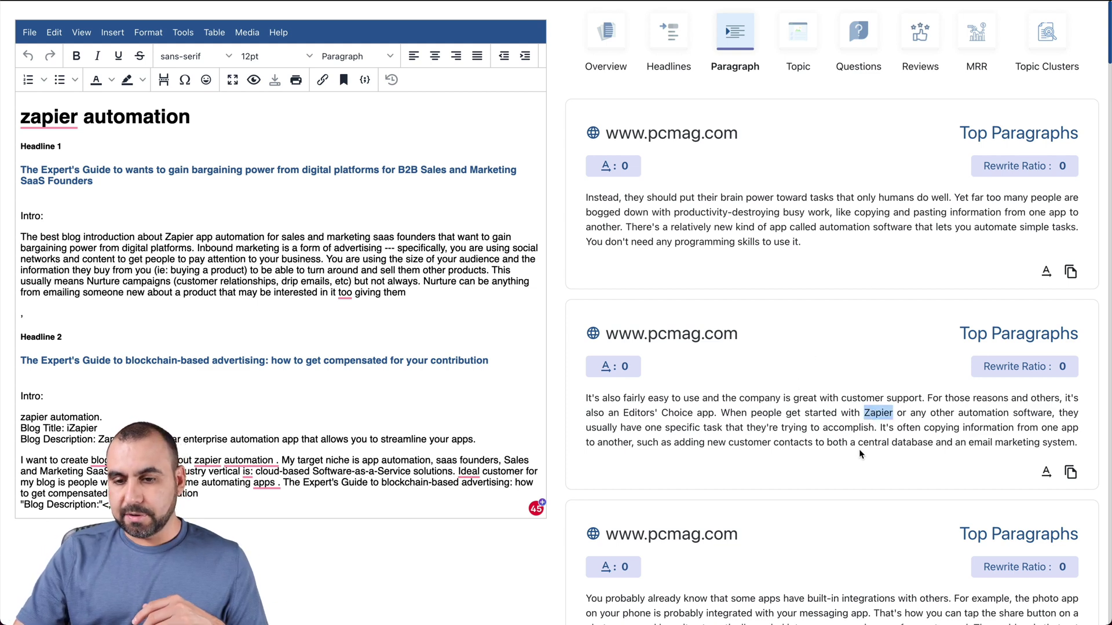
pyautogui.click(865, 414)
pyautogui.scroll(-7, 857, 376)
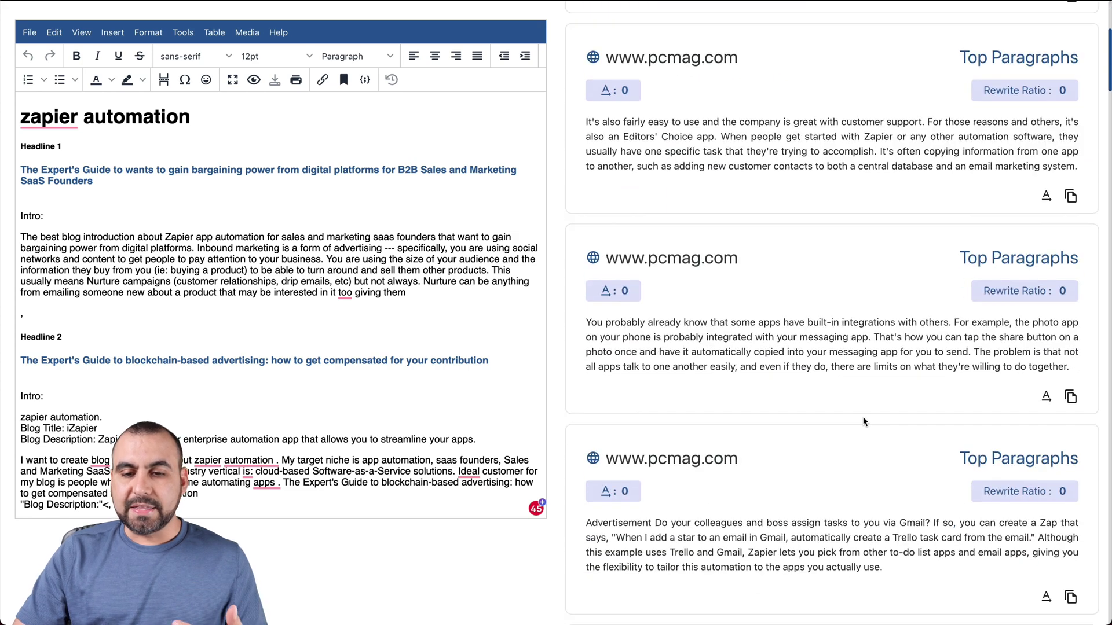
pyautogui.scroll(7, 850, 341)
# Check the competitors' topics, questions, reviews, niche answers and domain topic clusters.
pyautogui.click(803, 36)
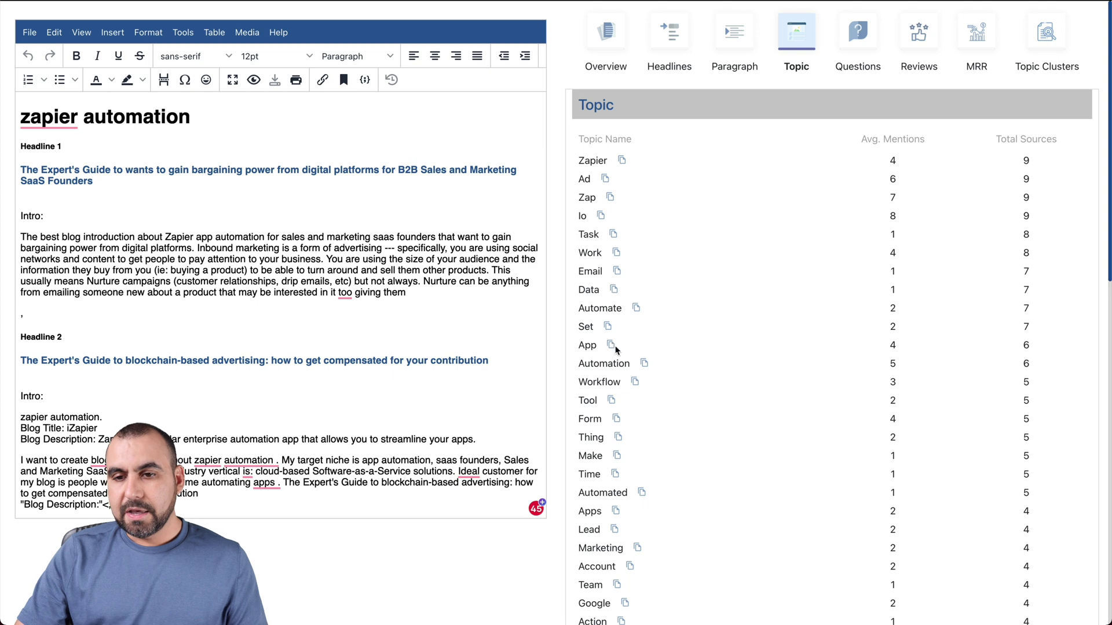
pyautogui.click(874, 31)
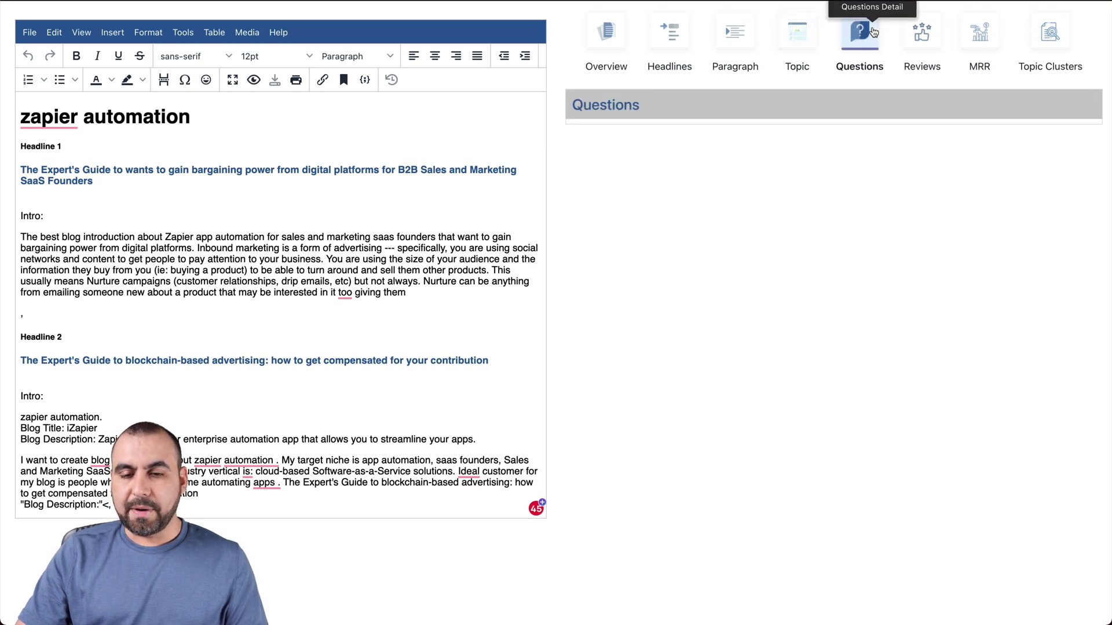
pyautogui.click(921, 35)
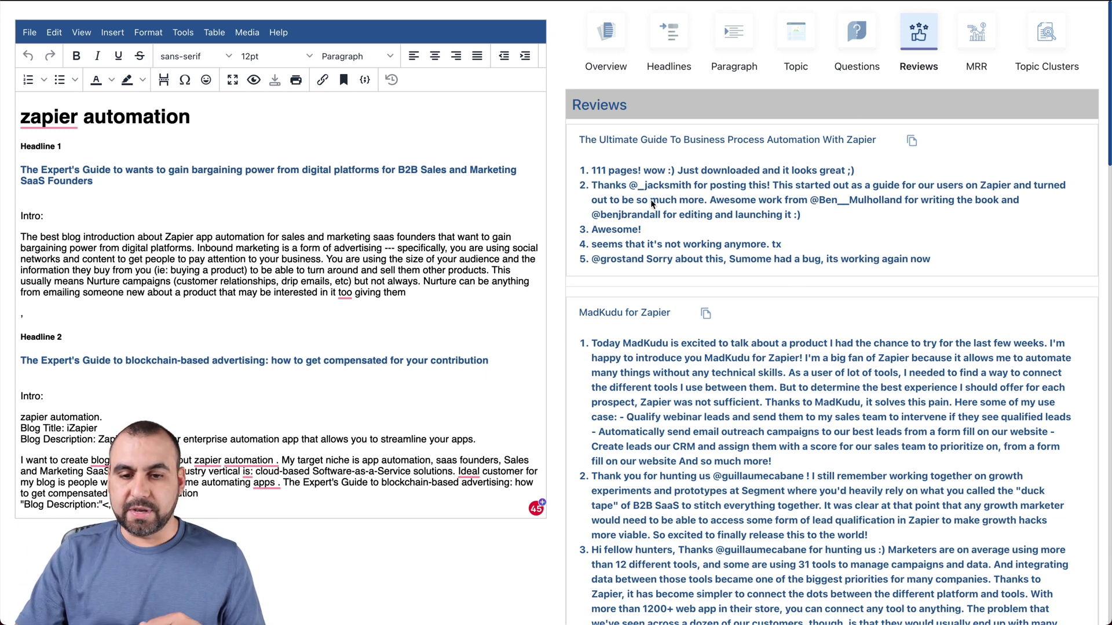
pyautogui.scroll(-2, 653, 220)
pyautogui.scroll(2, 656, 240)
pyautogui.click(964, 38)
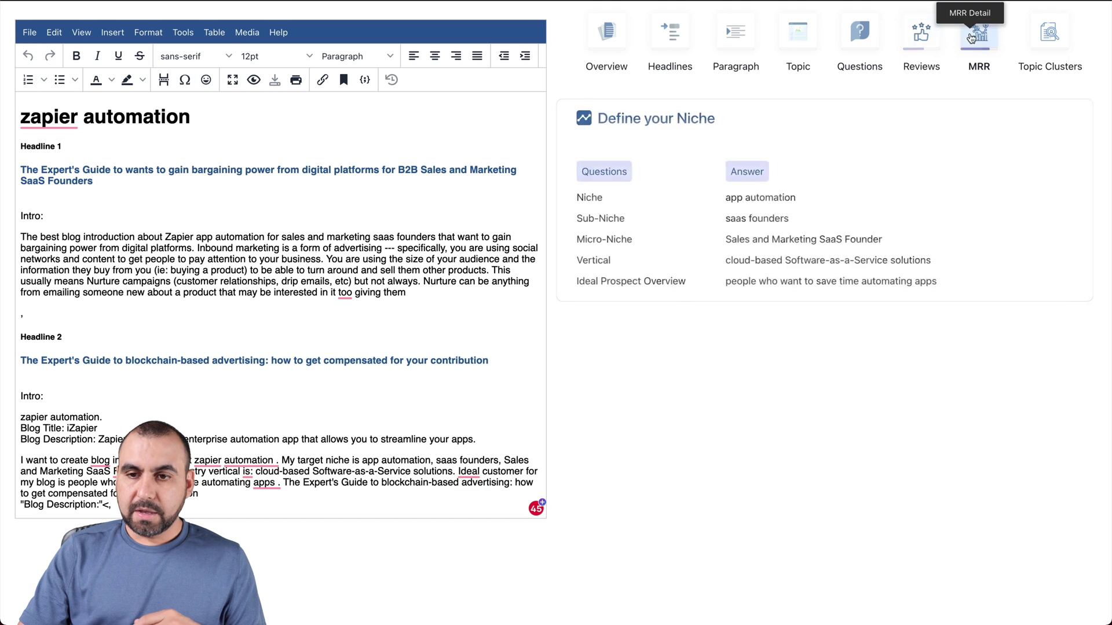
pyautogui.click(1045, 35)
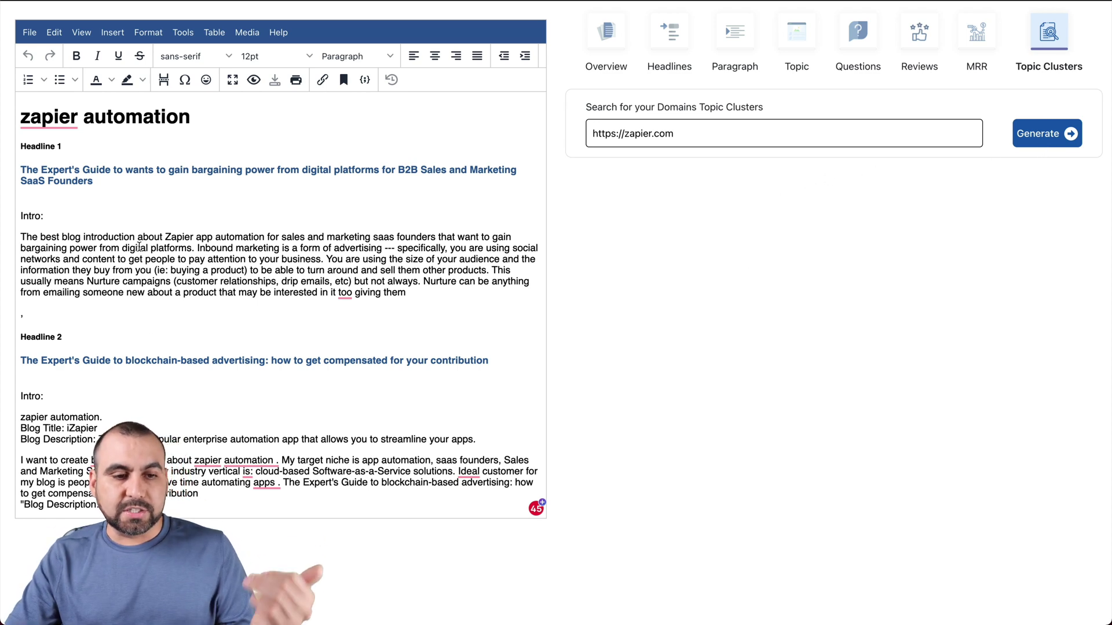
pyautogui.moveTo(327, 237); pyautogui.dragTo(529, 282)
pyautogui.click(530, 283)
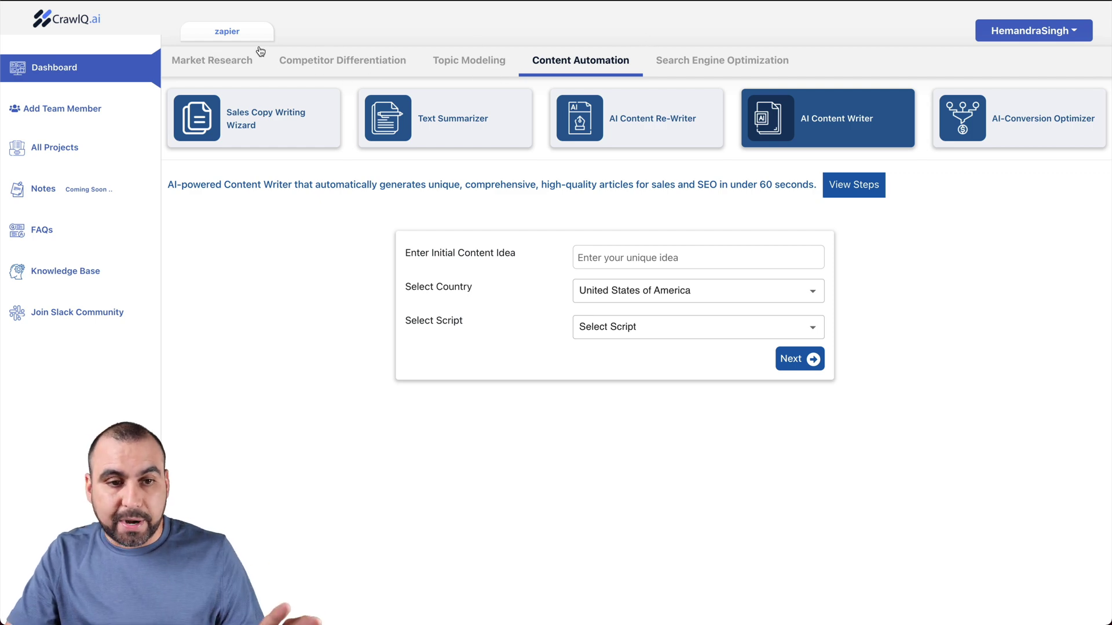
# Switch to Market Research and open the Niche card for the zapier project.
pyautogui.click(241, 63)
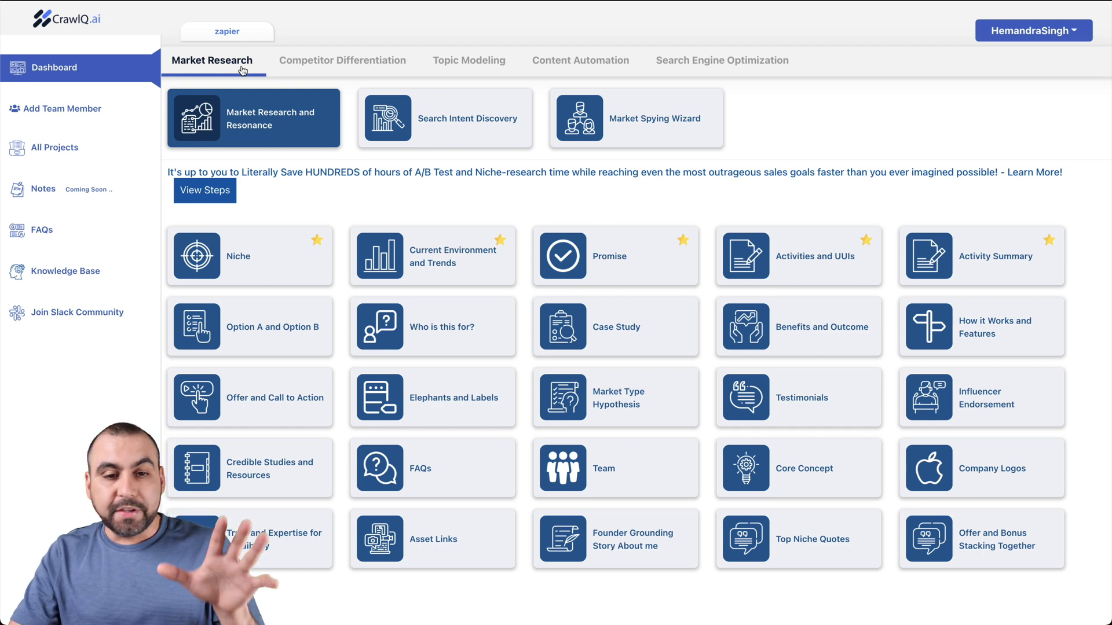
pyautogui.click(262, 250)
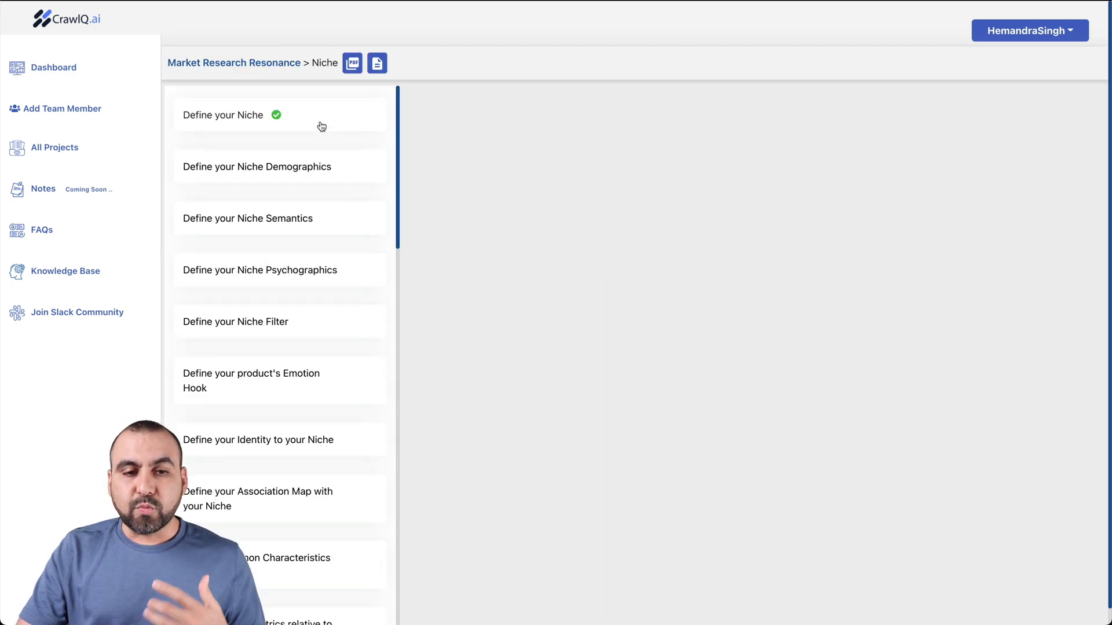
# Open Define your Niche and then its Semantics form.
pyautogui.click(316, 126)
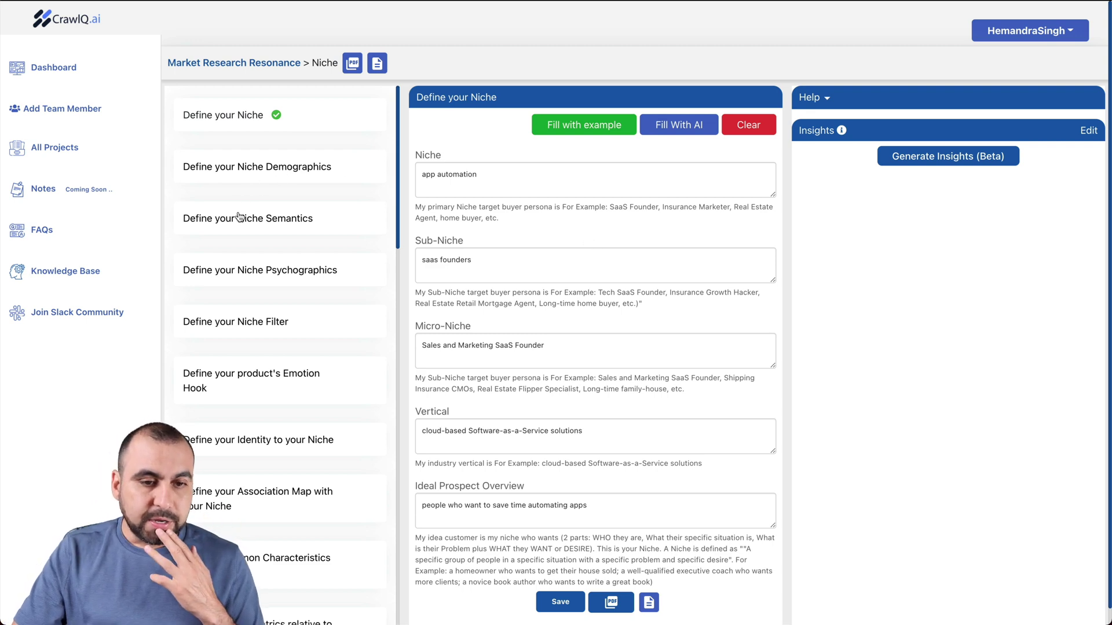
pyautogui.click(309, 228)
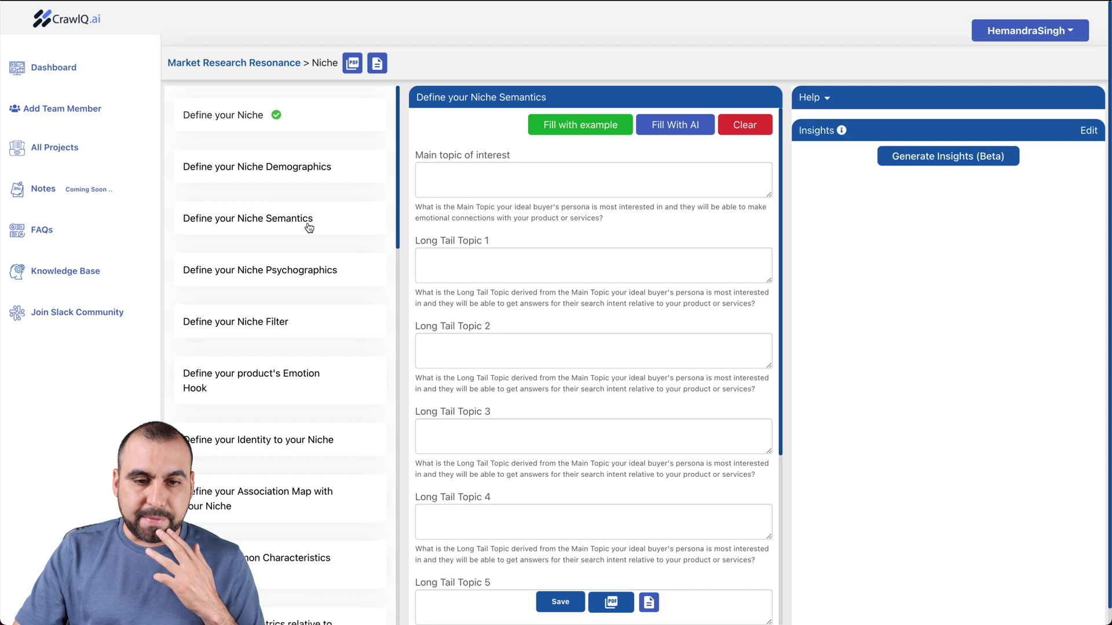
# Run Fill With AI, then enter main topic 'app automation workflows' and long-tail topic 'automating apps for saas'.
pyautogui.click(677, 125)
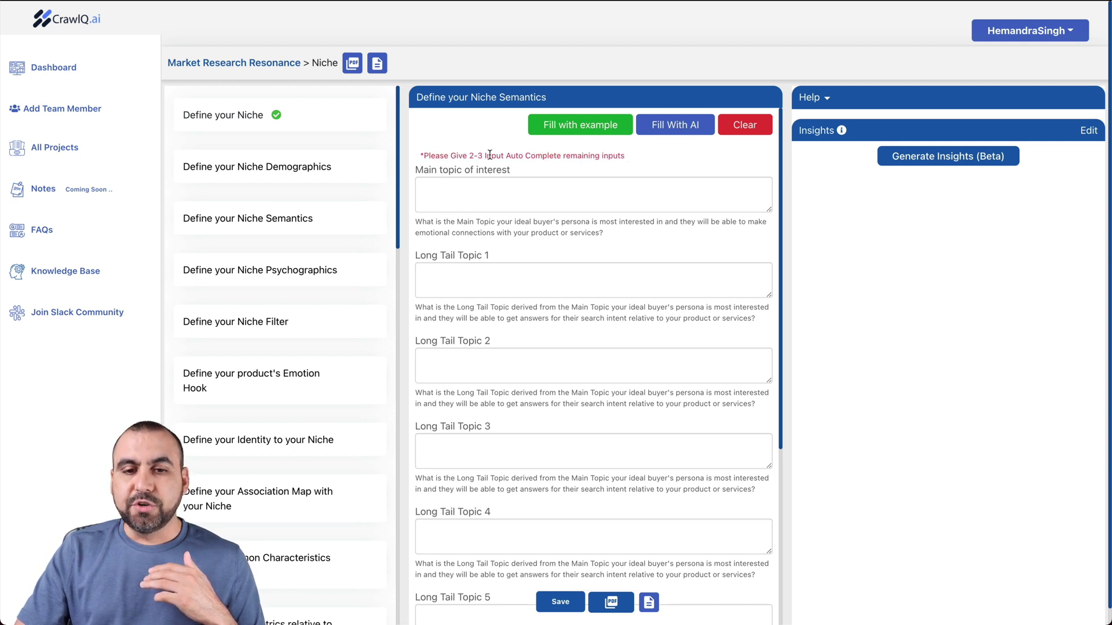
pyautogui.moveTo(461, 155); pyautogui.dragTo(552, 155)
pyautogui.click(557, 155)
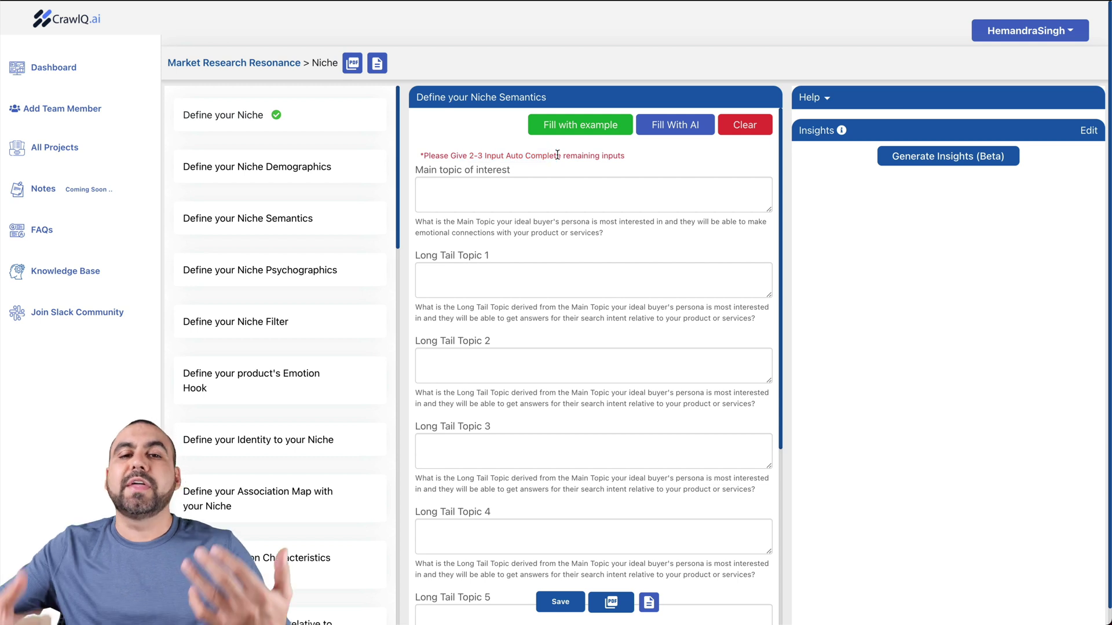
pyautogui.click(517, 195)
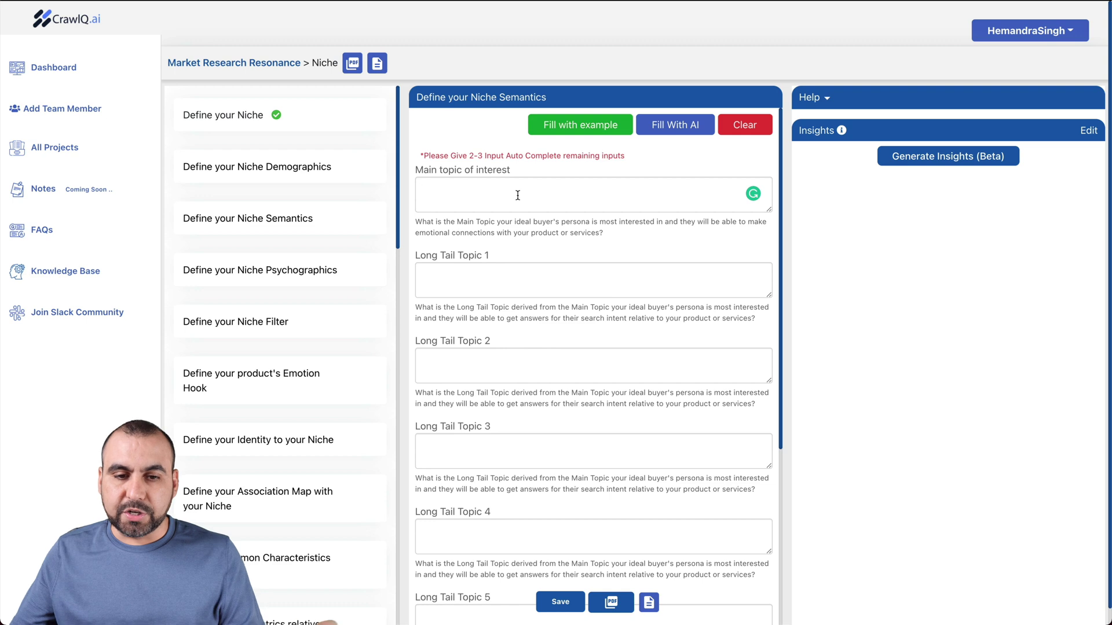
pyautogui.write('app a')
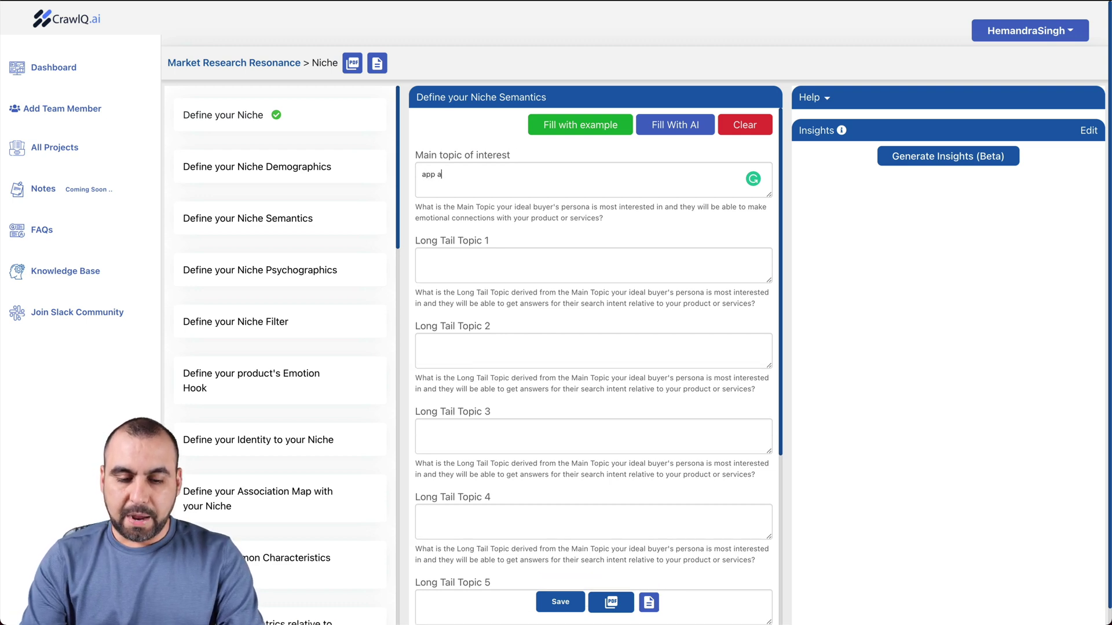
pyautogui.write('utomation')
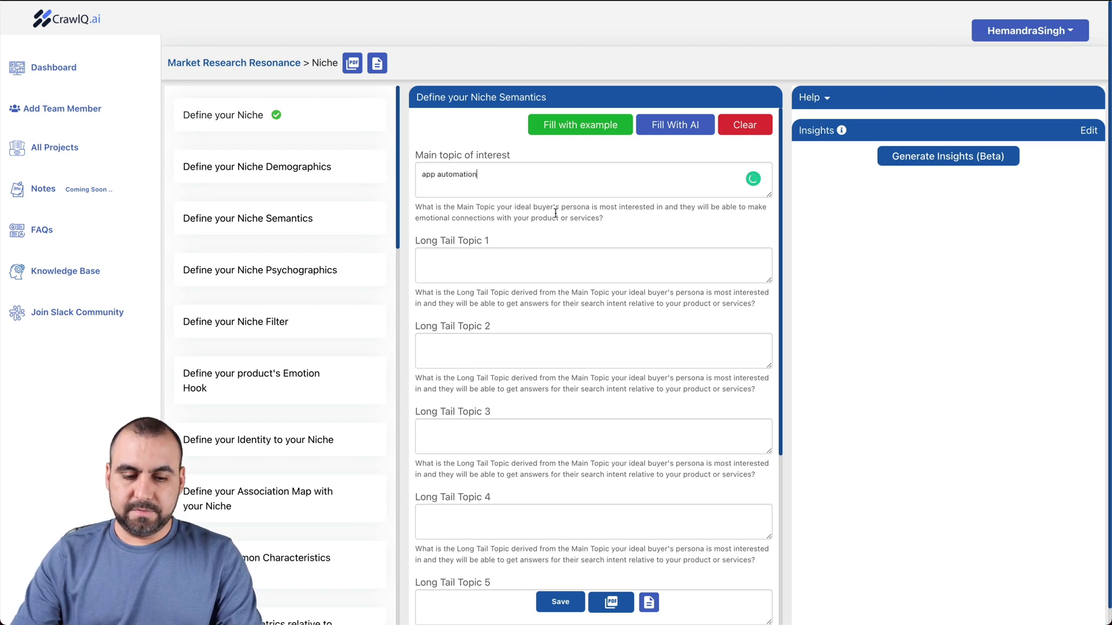
pyautogui.write(' workflows')
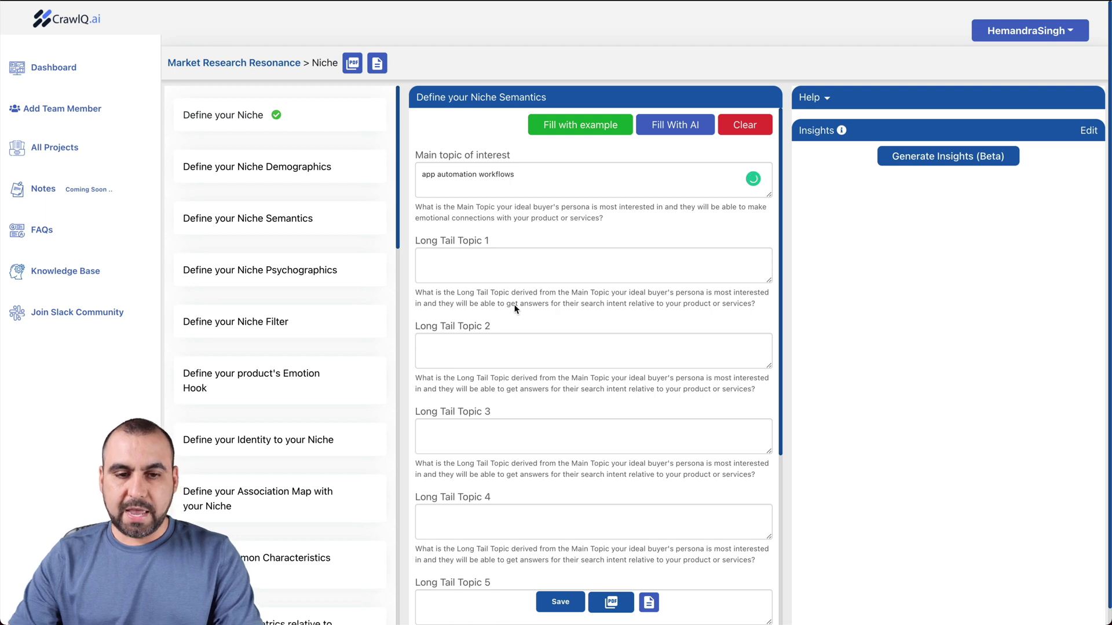
pyautogui.click(498, 273)
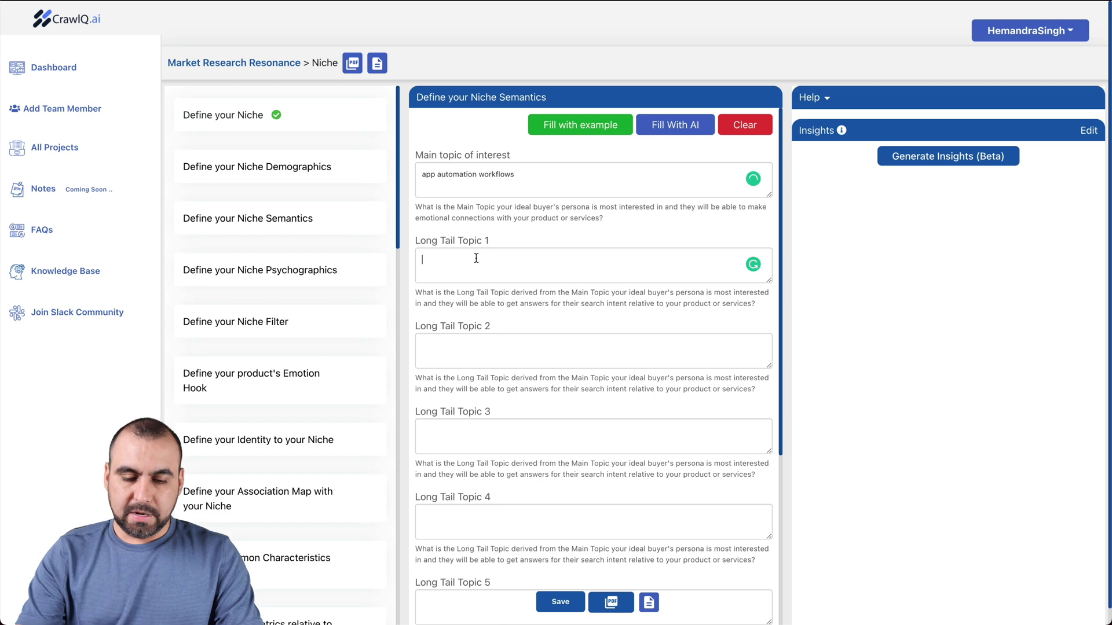
pyautogui.write('at')
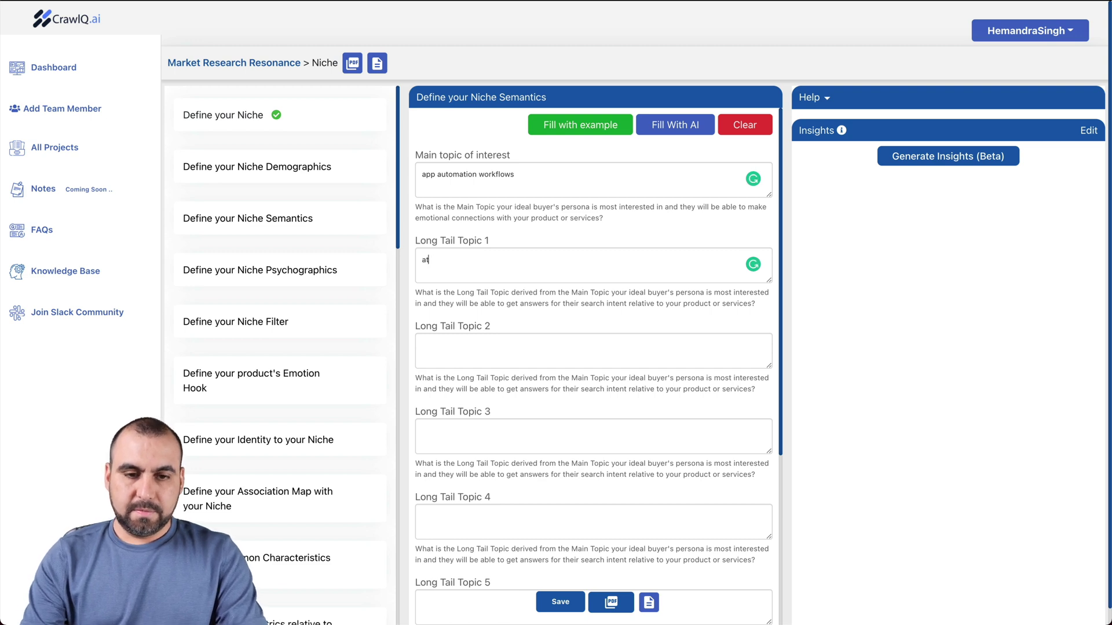
pyautogui.write('utoma')
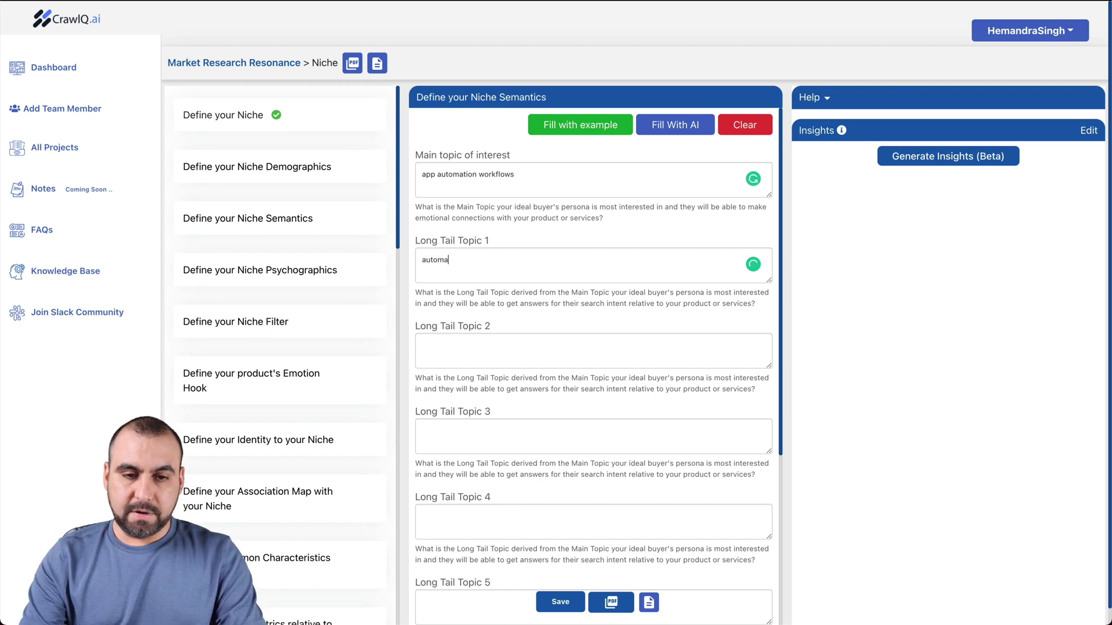
pyautogui.write('ting apps f')
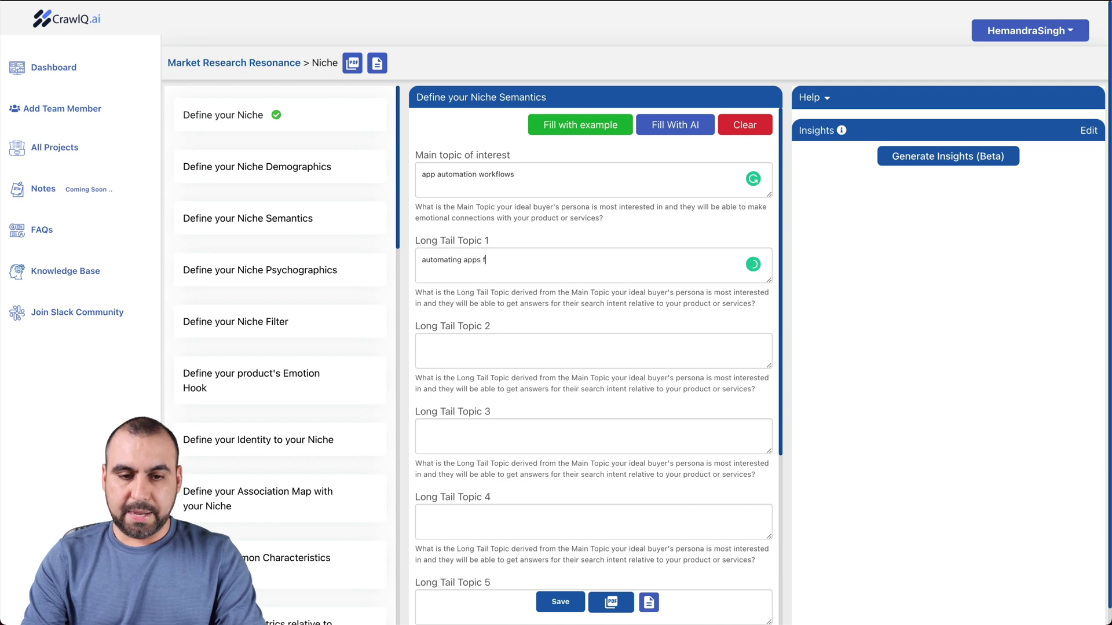
pyautogui.write('or sas')
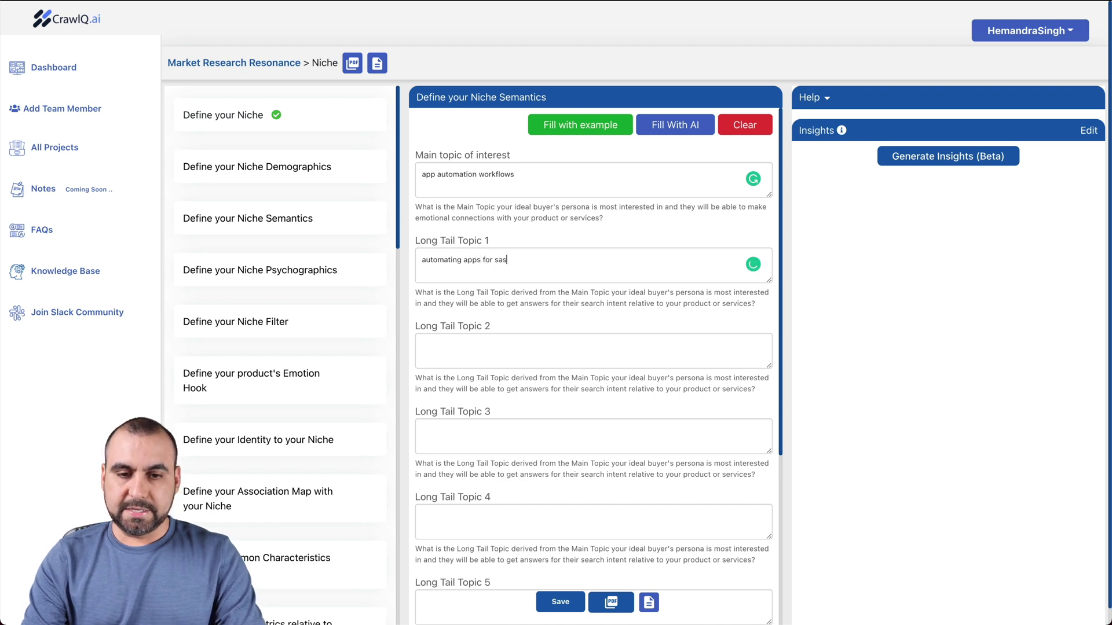
pyautogui.press('BackSpace')
pyautogui.write('as')
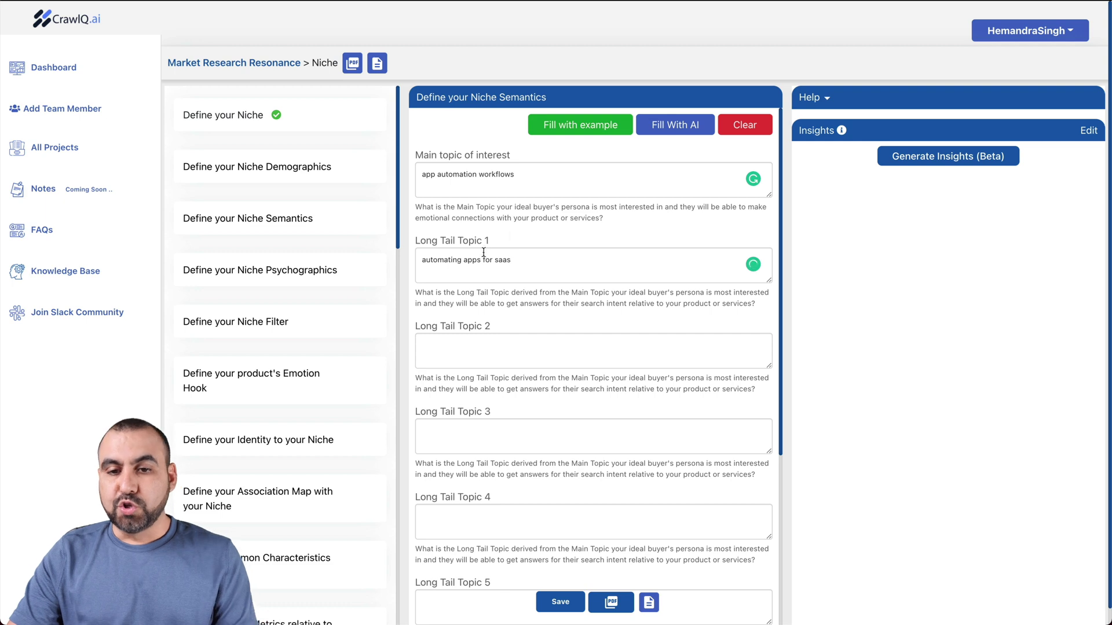
# Let the AI complete the remaining long-tail topics and review the filled form.
pyautogui.click(674, 126)
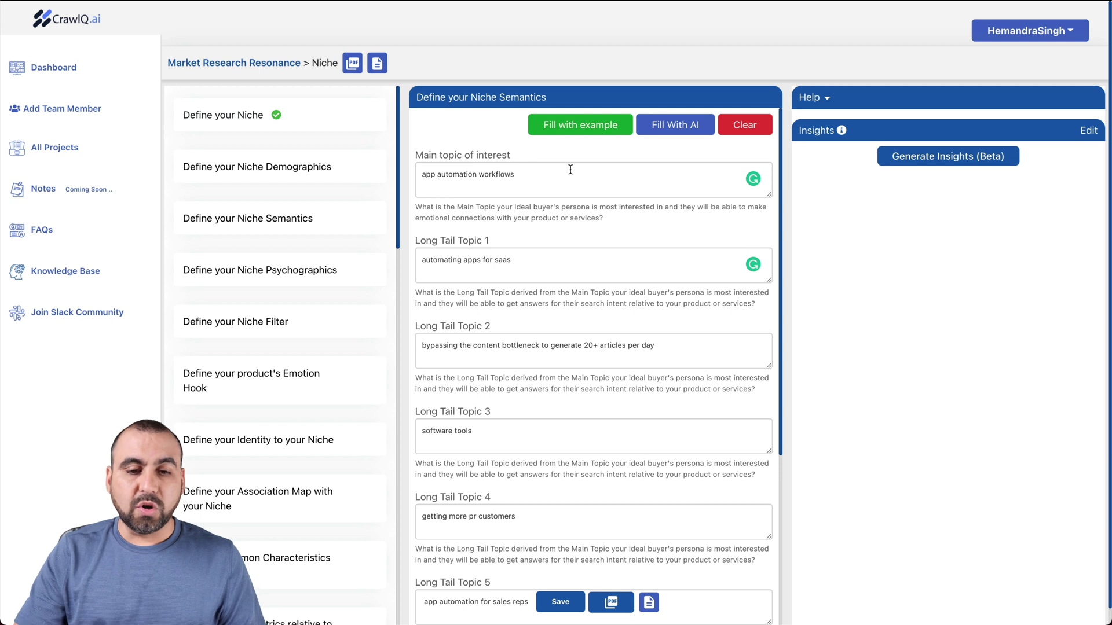
pyautogui.scroll(-2, 553, 387)
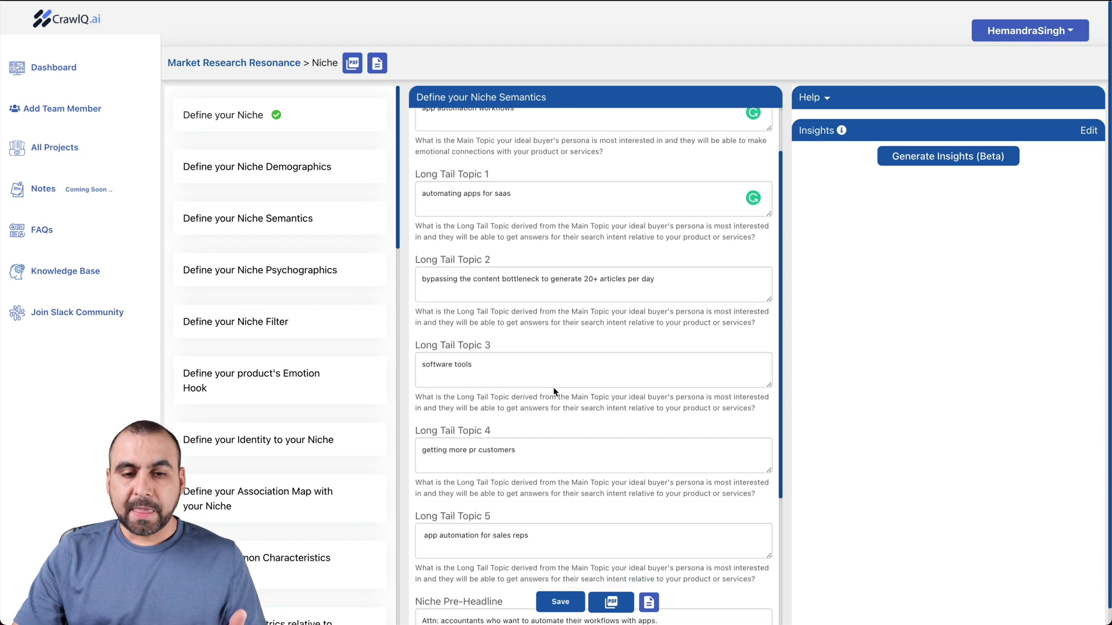
pyautogui.moveTo(427, 280); pyautogui.dragTo(616, 280)
pyautogui.click(627, 285)
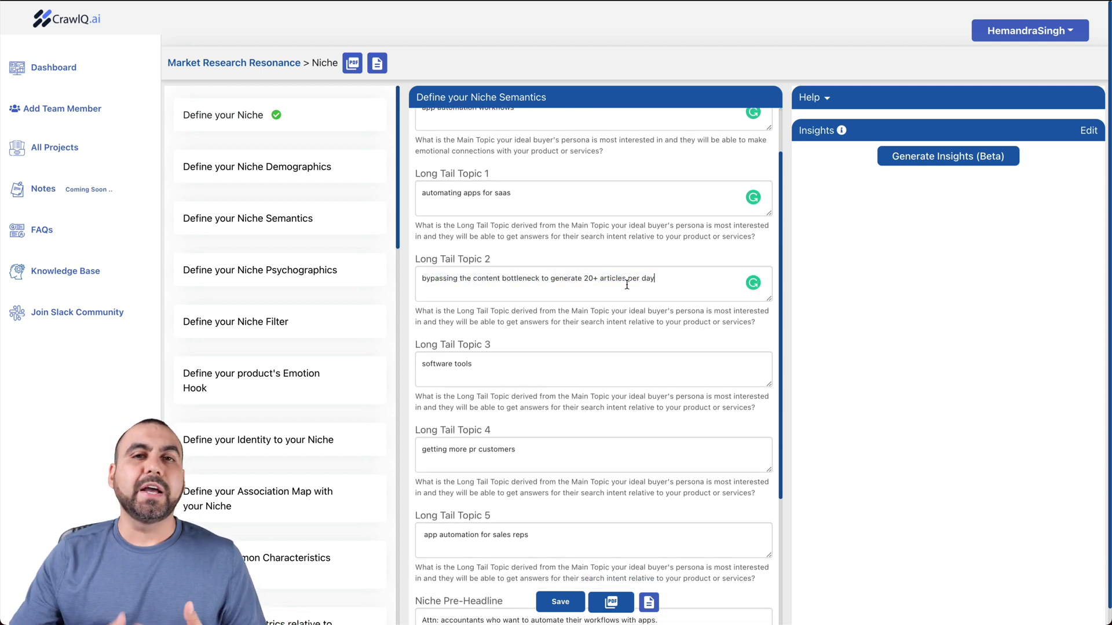
pyautogui.scroll(-3, 450, 368)
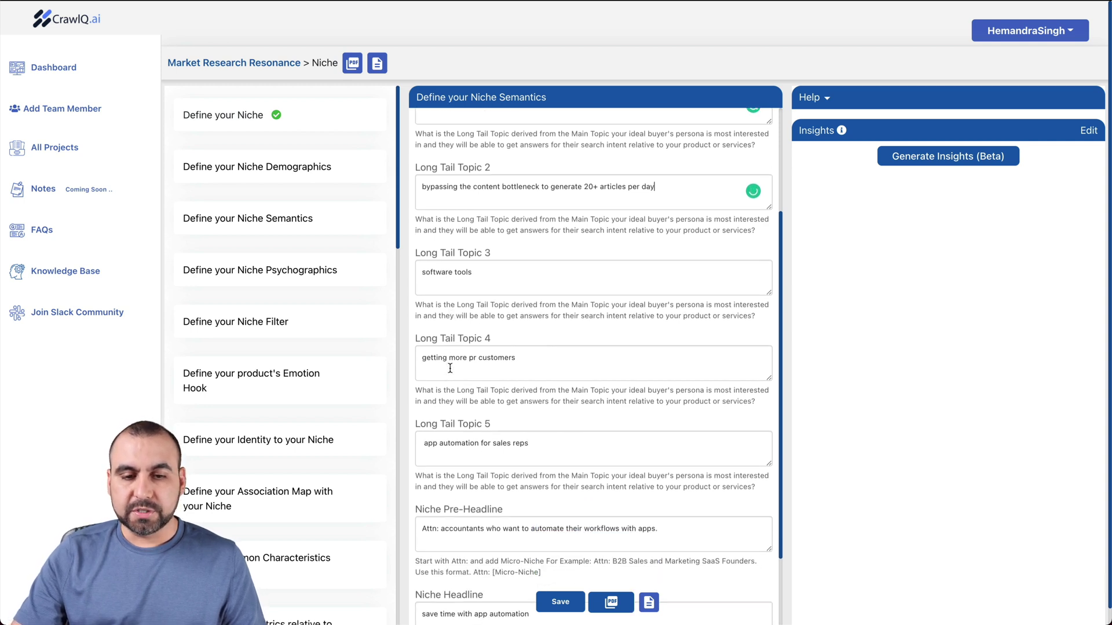
pyautogui.scroll(-1, 450, 368)
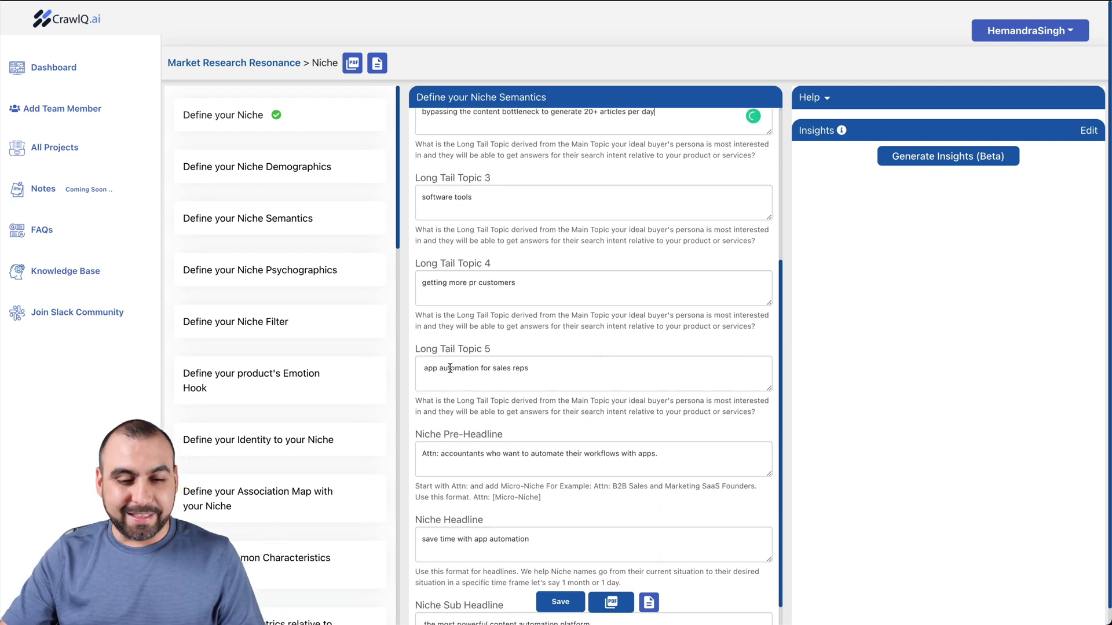
pyautogui.scroll(-3, 449, 369)
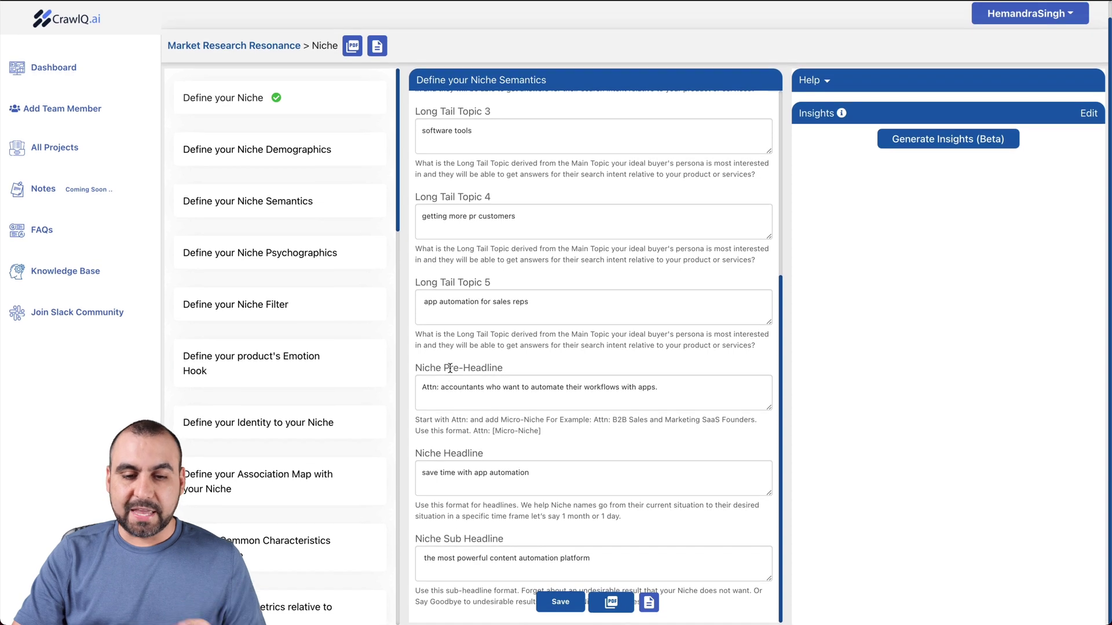
pyautogui.scroll(6, 450, 369)
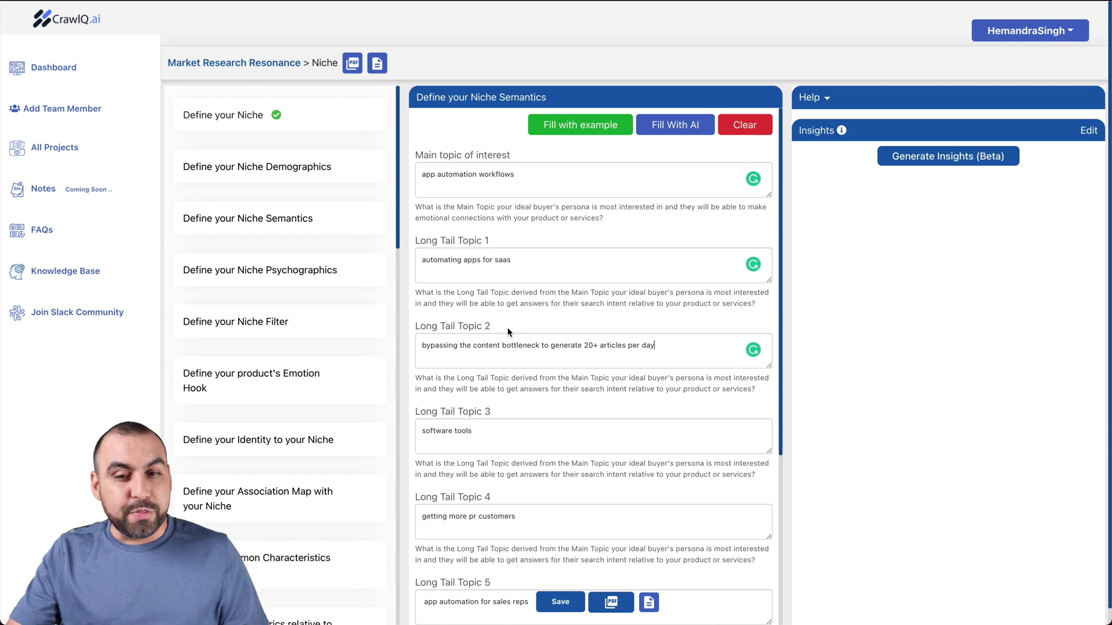
# Save the Niche Semantics answers, refresh the page, and reopen the form.
pyautogui.click(560, 600)
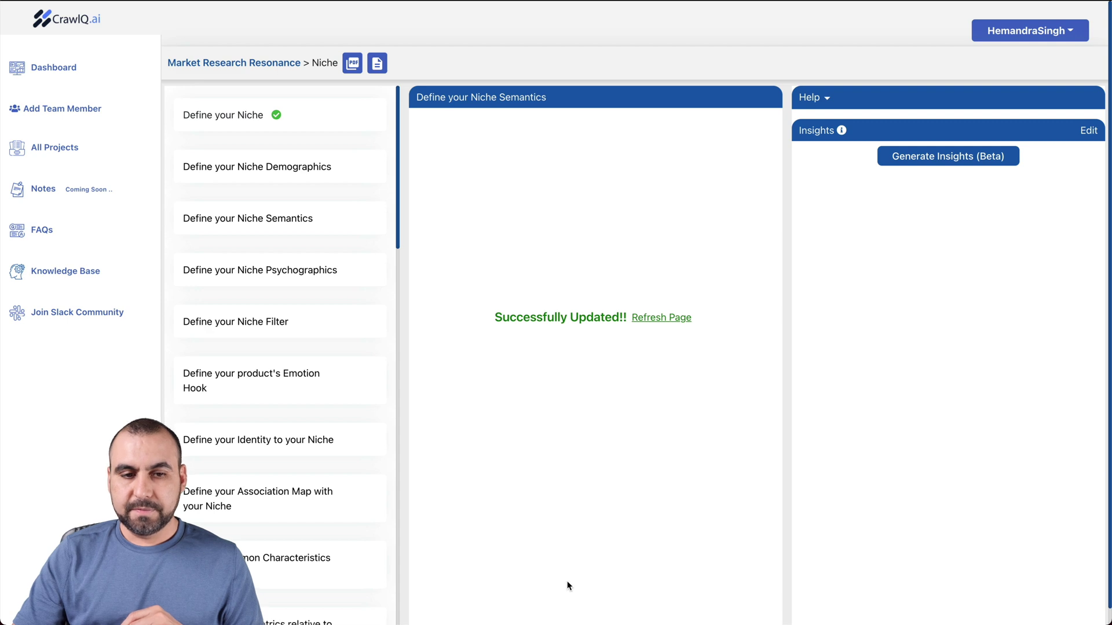
pyautogui.click(677, 321)
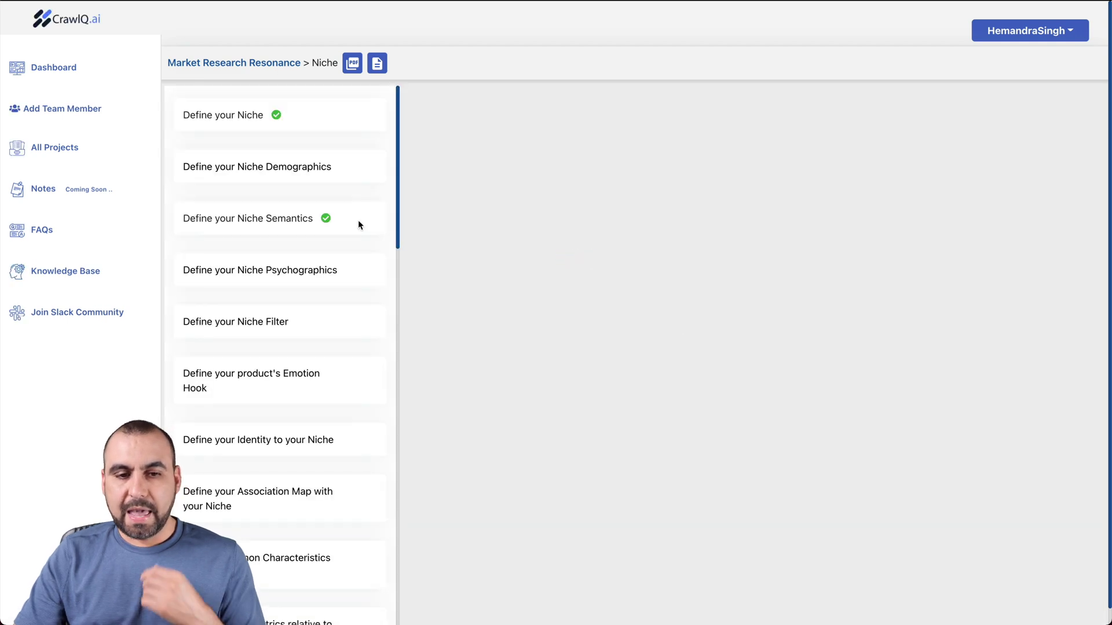
pyautogui.click(328, 226)
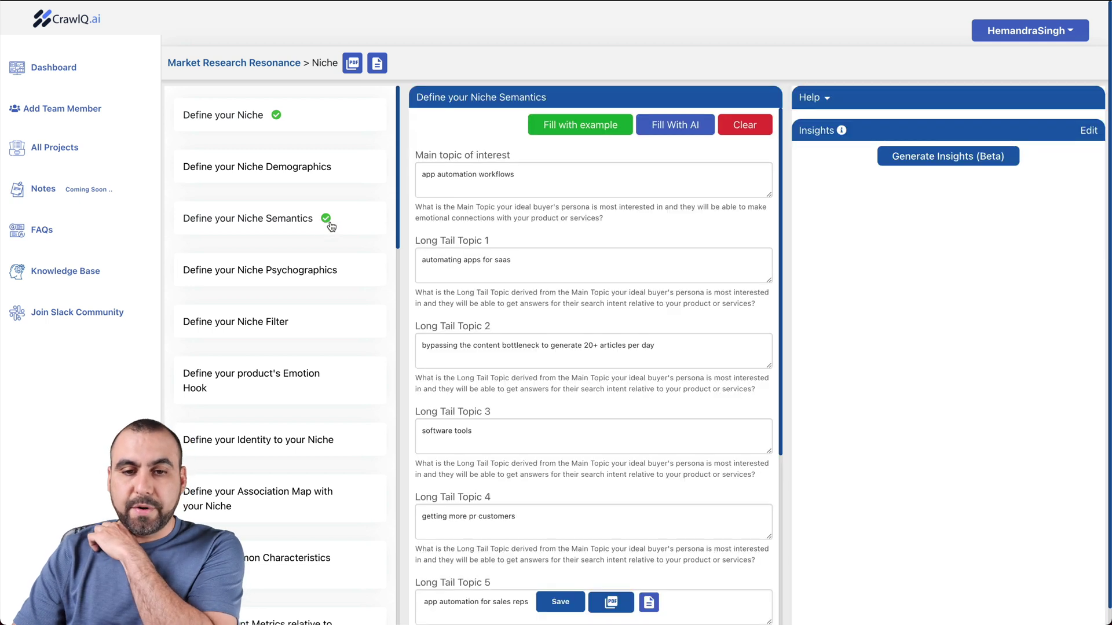
# Generate Insights (Beta) for the Niche Semantics step and read the opening lines.
pyautogui.click(947, 158)
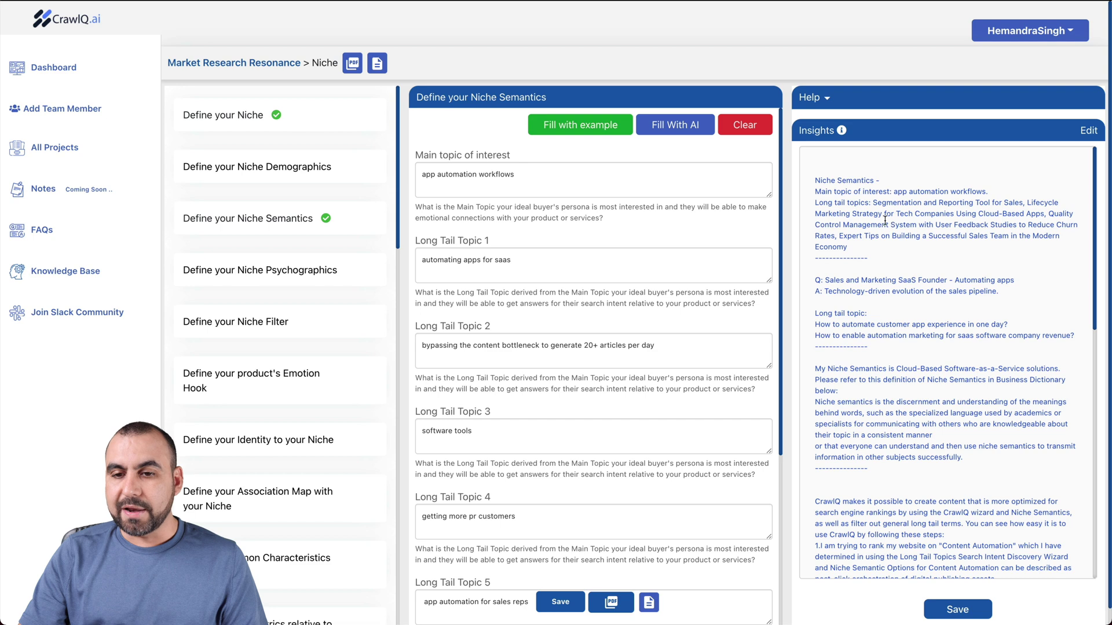
pyautogui.moveTo(818, 179); pyautogui.dragTo(911, 235)
pyautogui.click(911, 235)
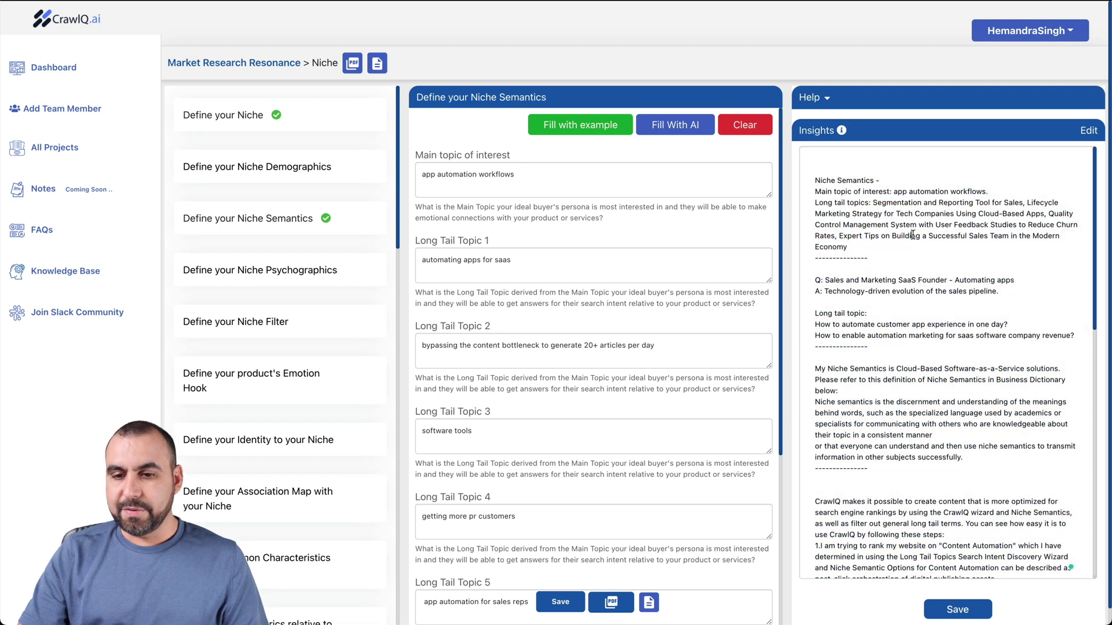
pyautogui.scroll(-2, 847, 329)
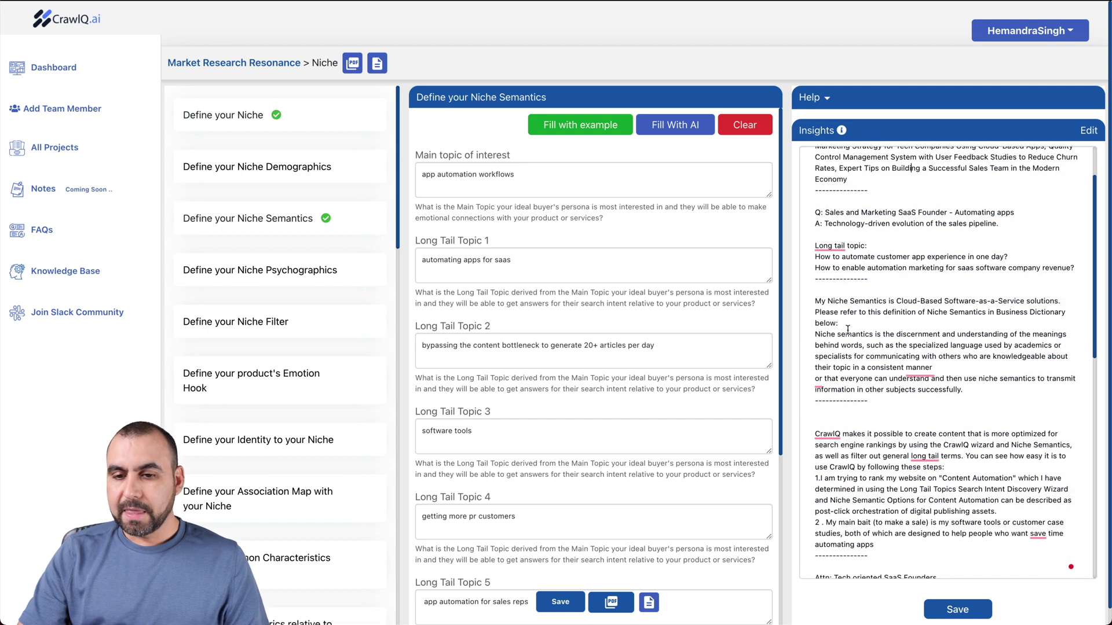
pyautogui.moveTo(817, 301); pyautogui.dragTo(918, 302)
pyautogui.click(930, 330)
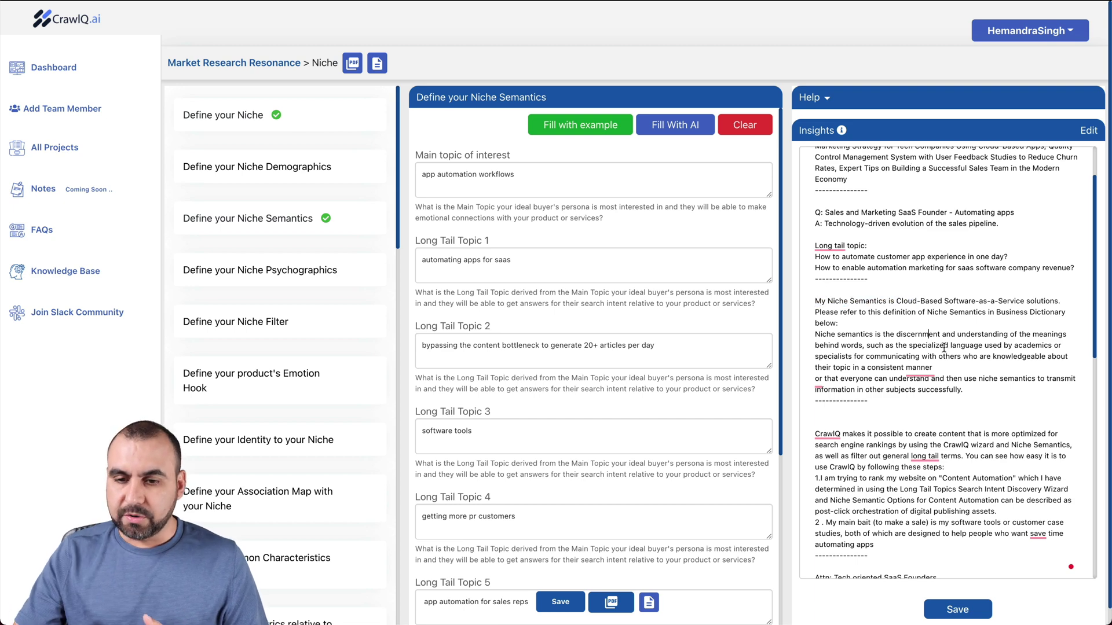
# Read the niche semantics definition in the insights, then return to the project dashboard.
pyautogui.moveTo(815, 313); pyautogui.dragTo(972, 429)
pyautogui.click(970, 315)
pyautogui.click(972, 429)
pyautogui.scroll(-9, 973, 430)
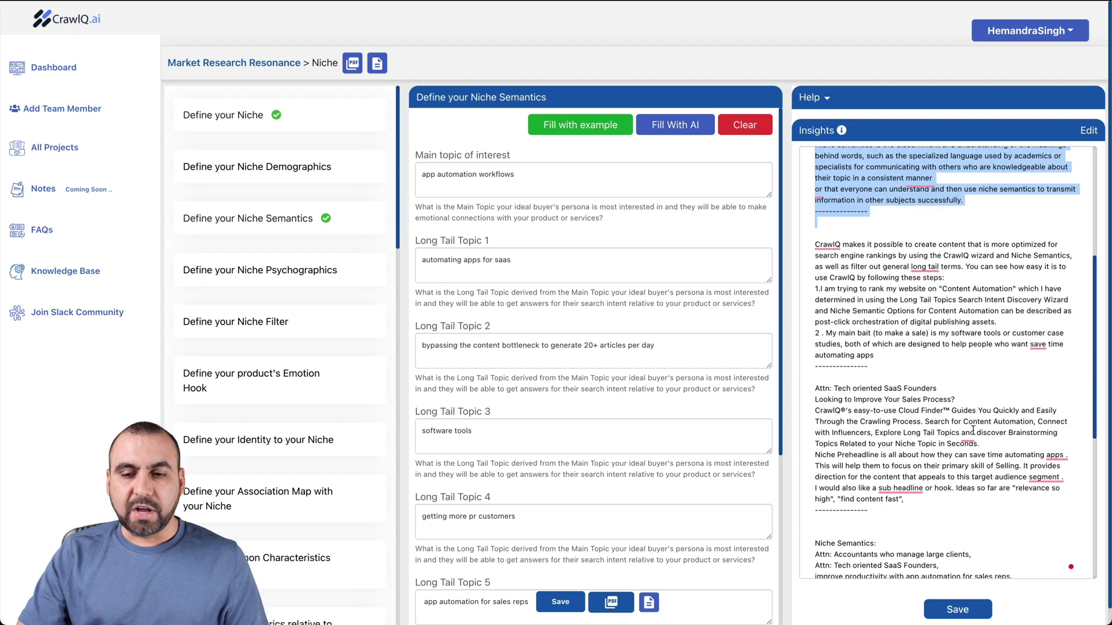
pyautogui.scroll(-5, 973, 430)
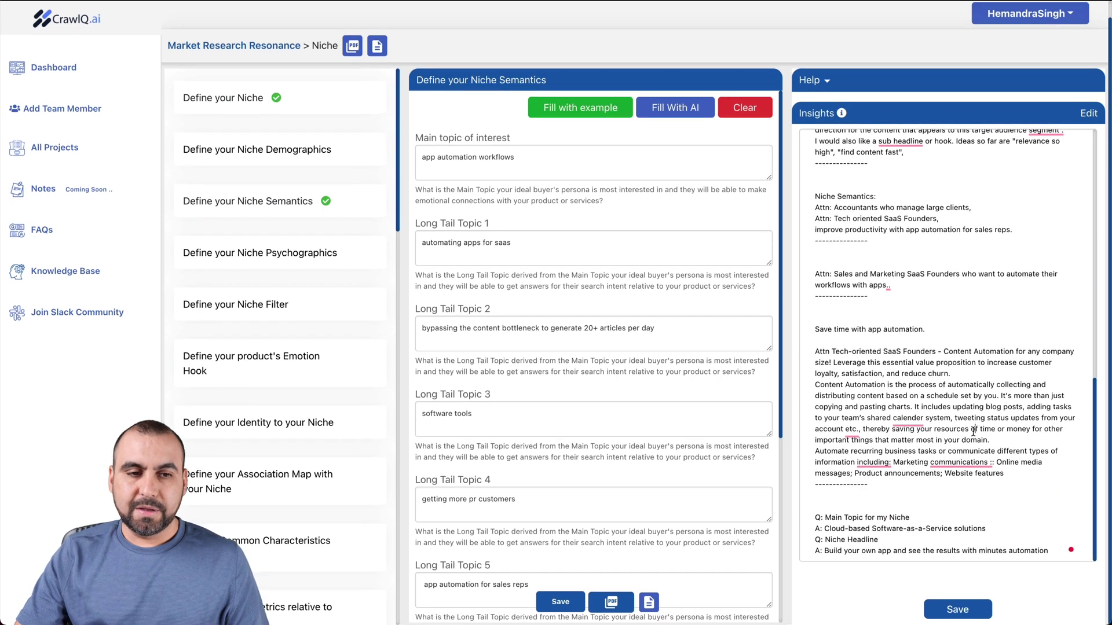
pyautogui.scroll(10, 906, 255)
pyautogui.scroll(2, 906, 255)
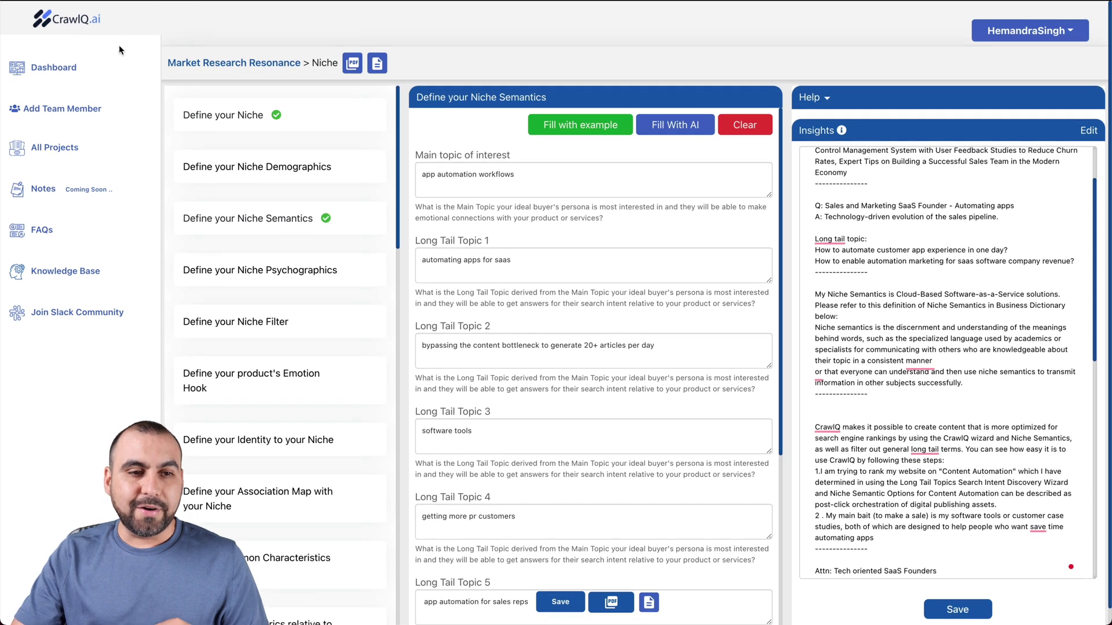
pyautogui.click(119, 65)
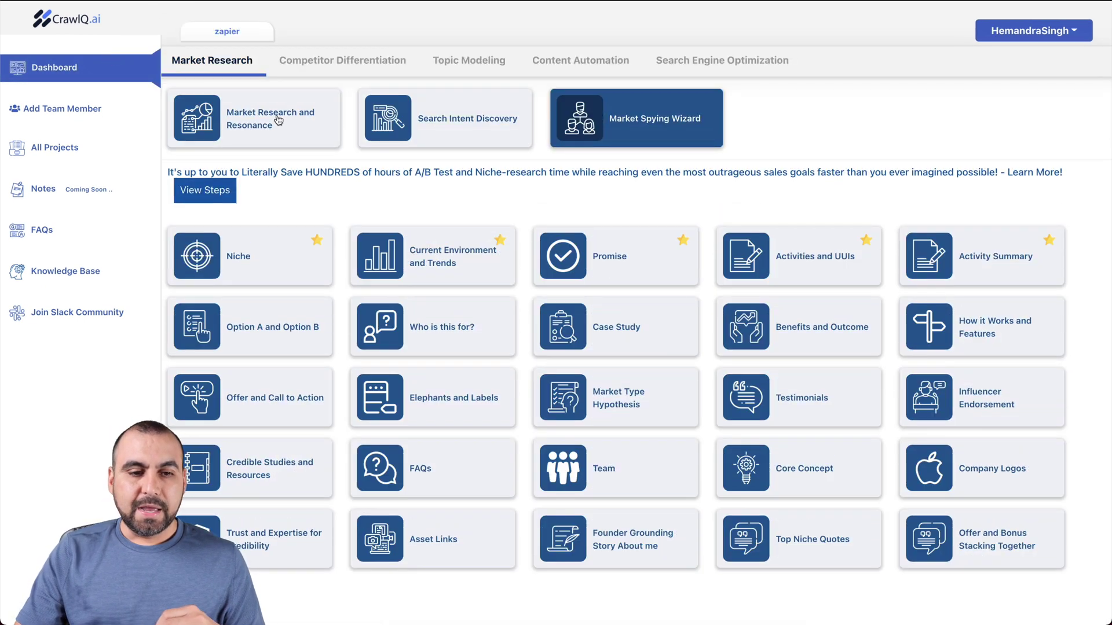
# Open Search Intent Discovery and switch to the Competitor Differentiation tools.
pyautogui.click(453, 130)
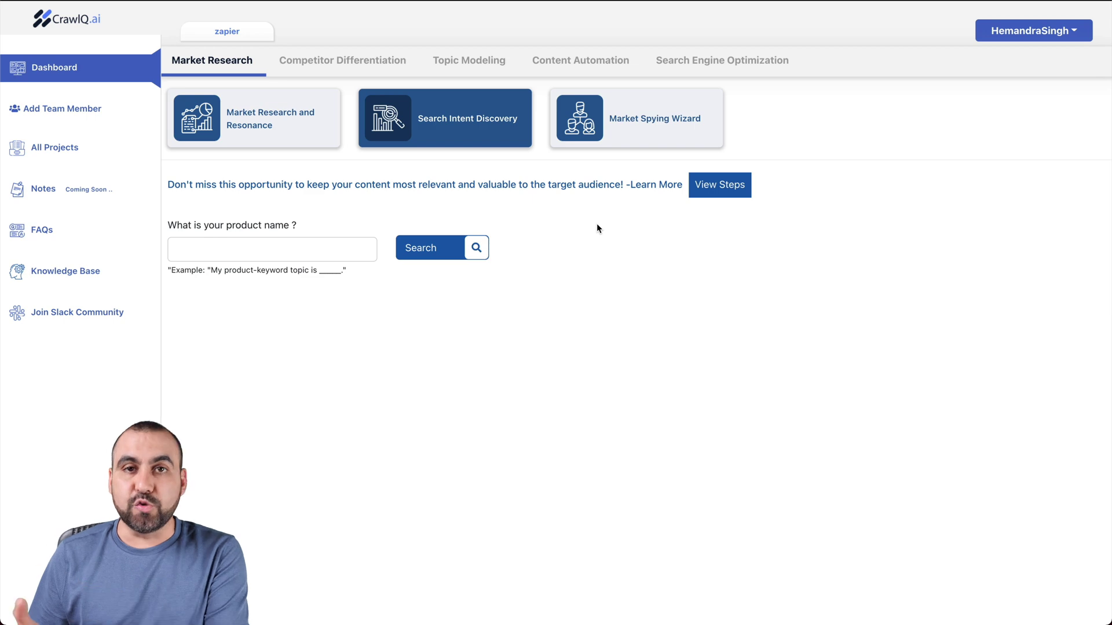
pyautogui.click(342, 61)
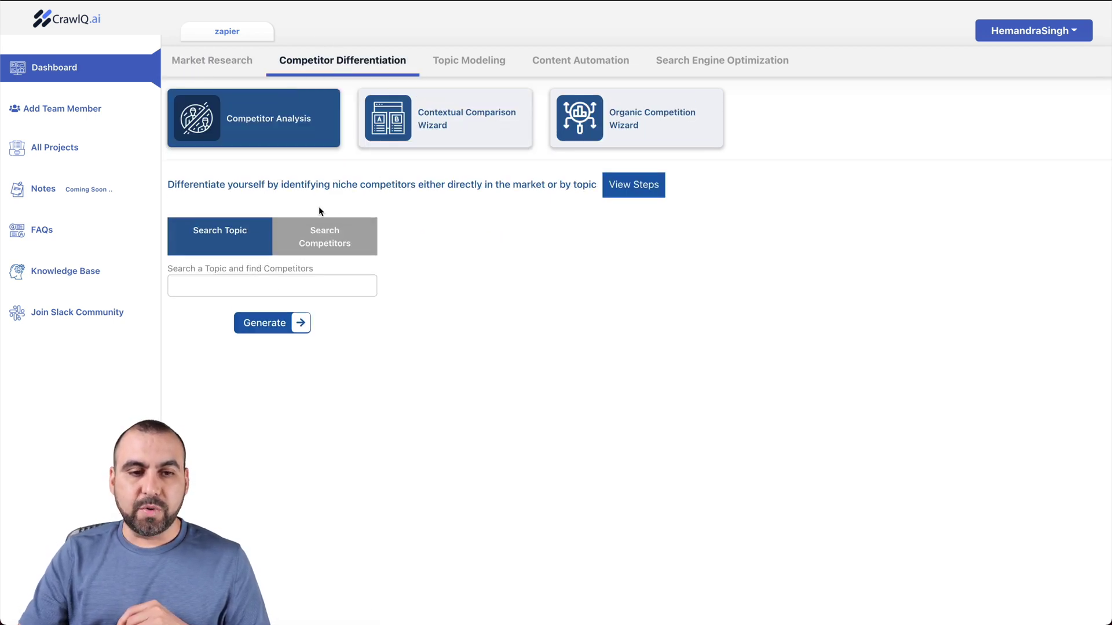
# Show the integromat.com competitor analysis and review its keywords.
pyautogui.click(297, 235)
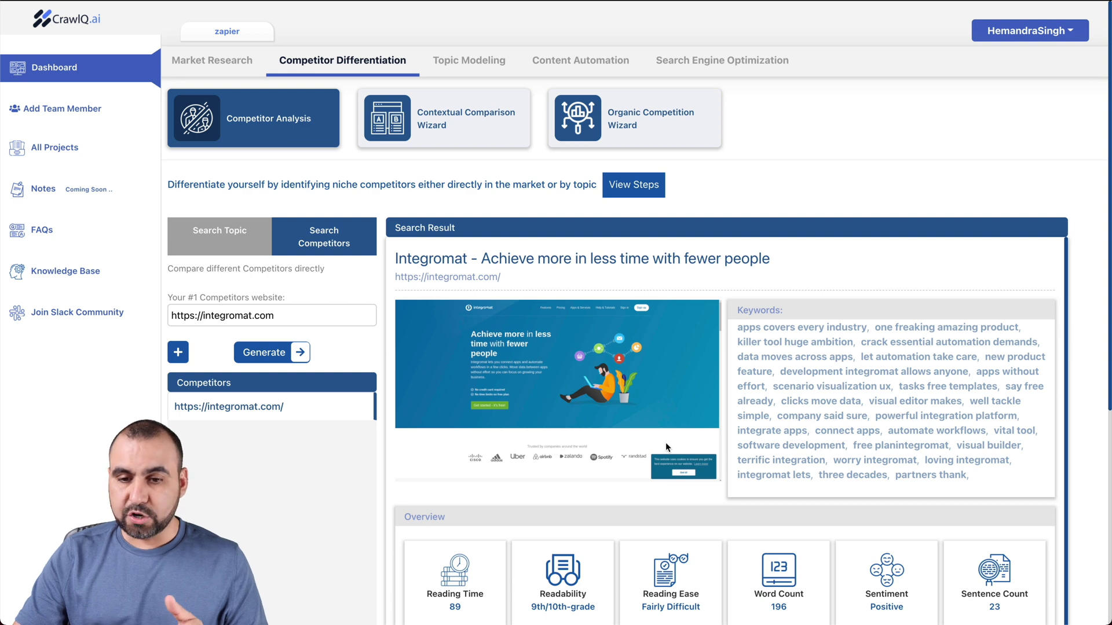
pyautogui.moveTo(743, 324); pyautogui.dragTo(938, 460)
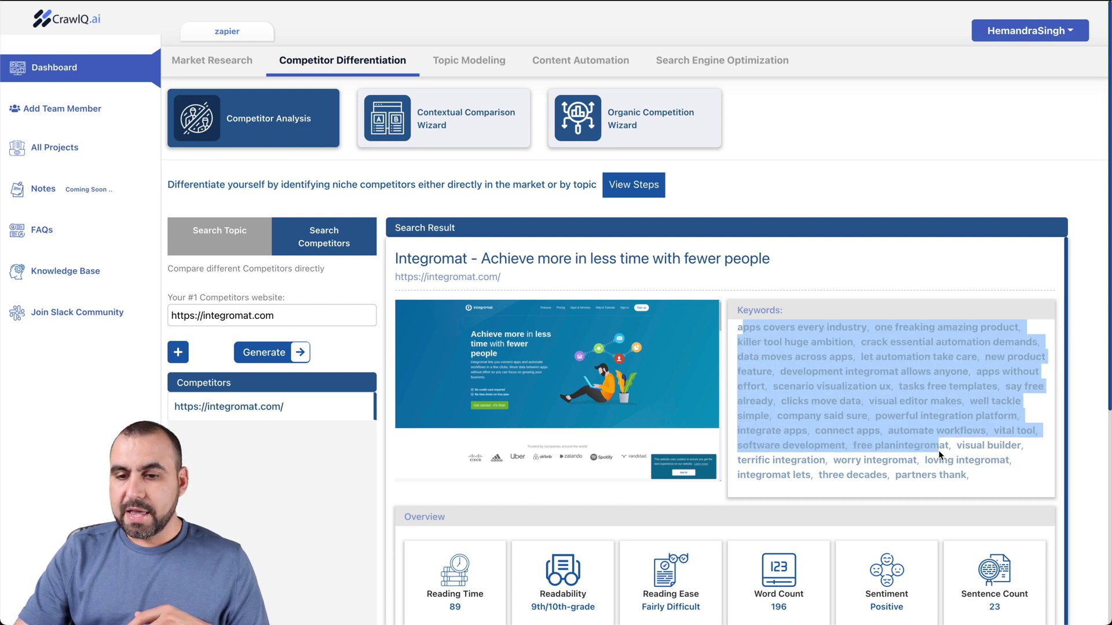
pyautogui.click(941, 461)
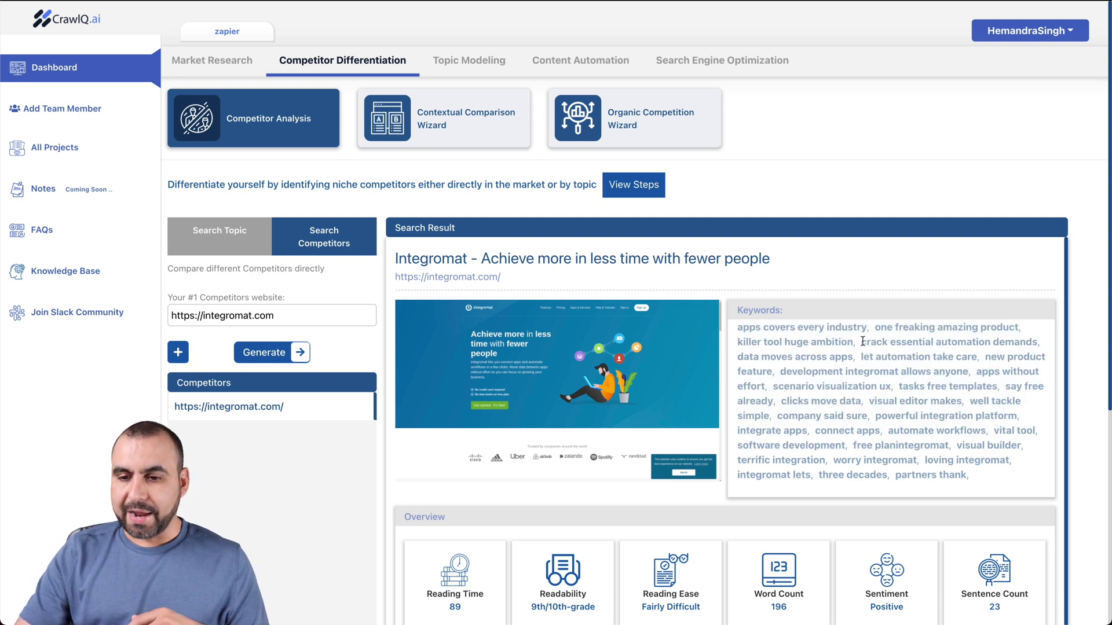
pyautogui.moveTo(861, 342); pyautogui.dragTo(1031, 342)
pyautogui.click(1030, 343)
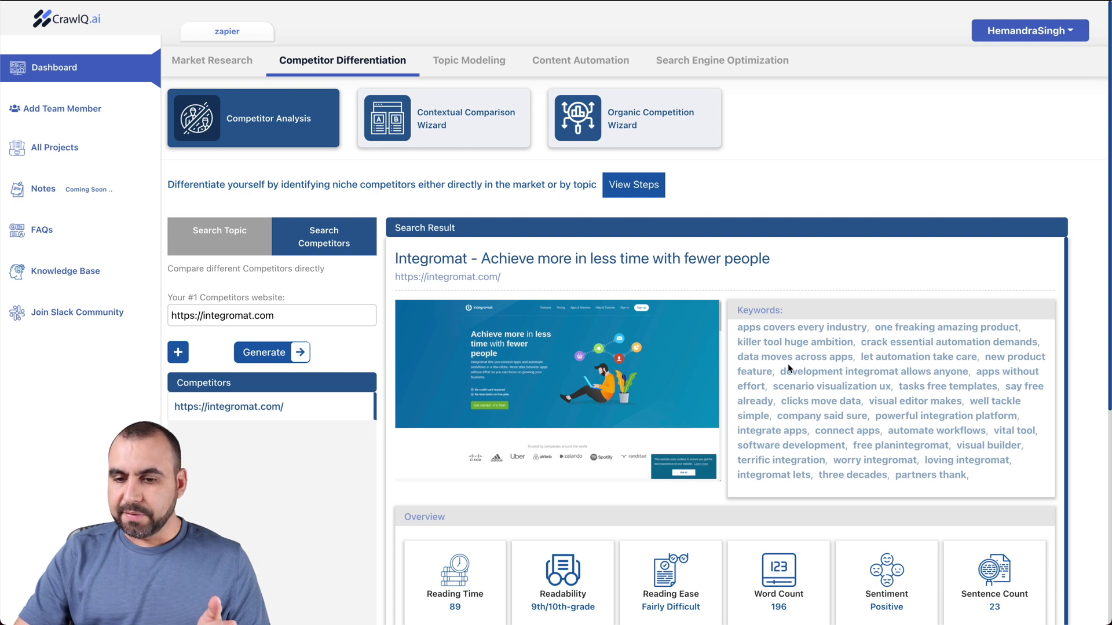
pyautogui.moveTo(784, 369); pyautogui.dragTo(946, 371)
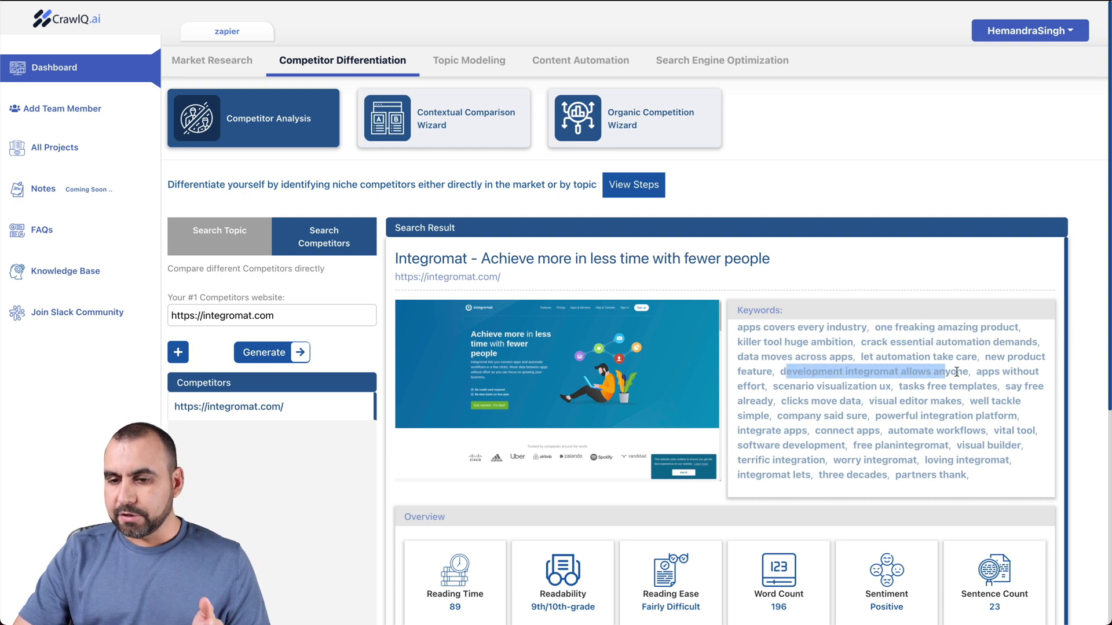
pyautogui.click(957, 372)
# View integromat.com traffic for 1 month, 7 days and 1 day, plus the technology table.
pyautogui.scroll(-2, 934, 441)
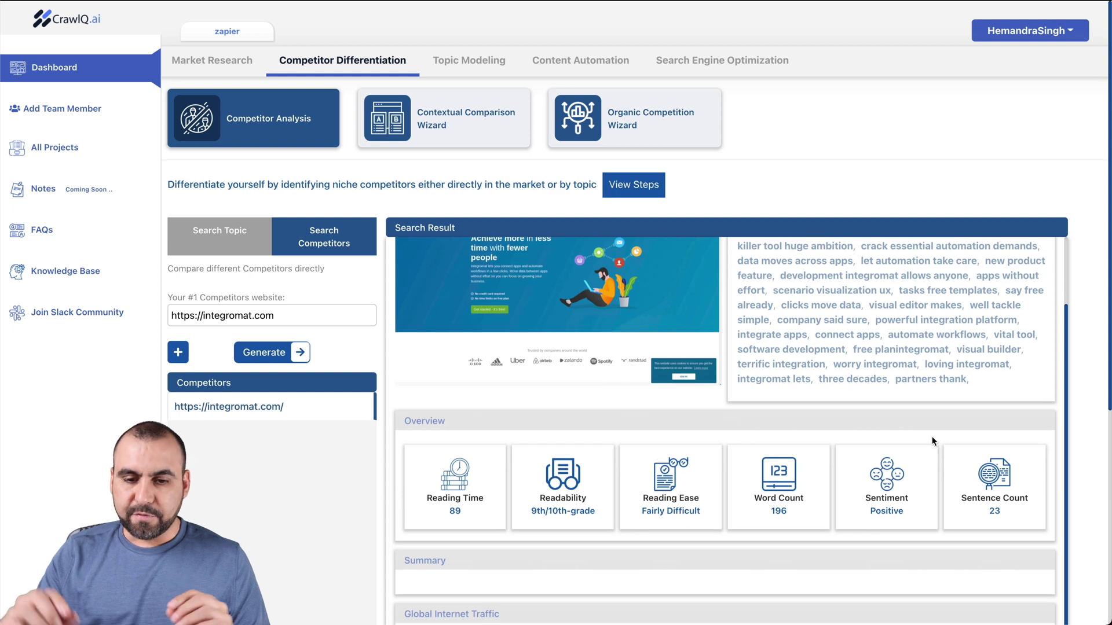
pyautogui.scroll(-3, 933, 441)
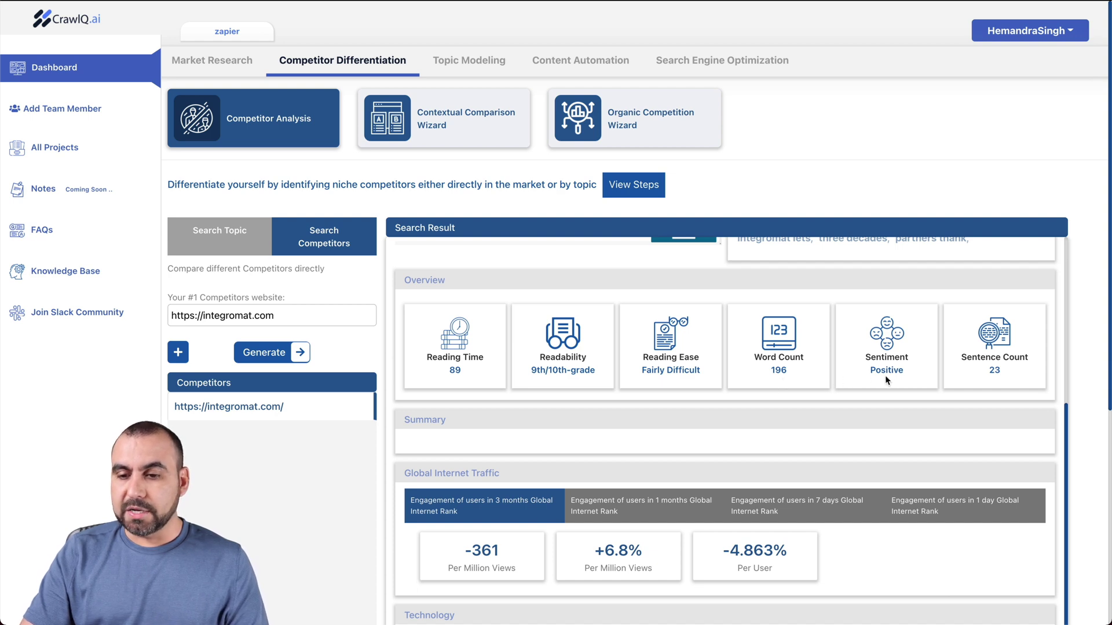
pyautogui.scroll(-3, 990, 387)
pyautogui.scroll(-2, 991, 387)
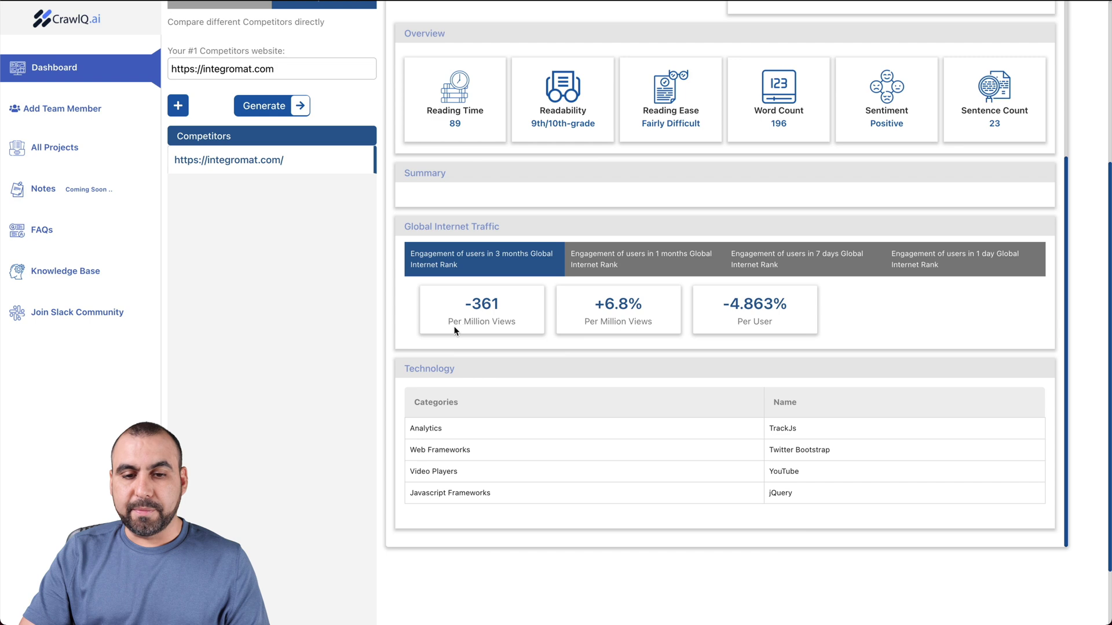
pyautogui.click(626, 262)
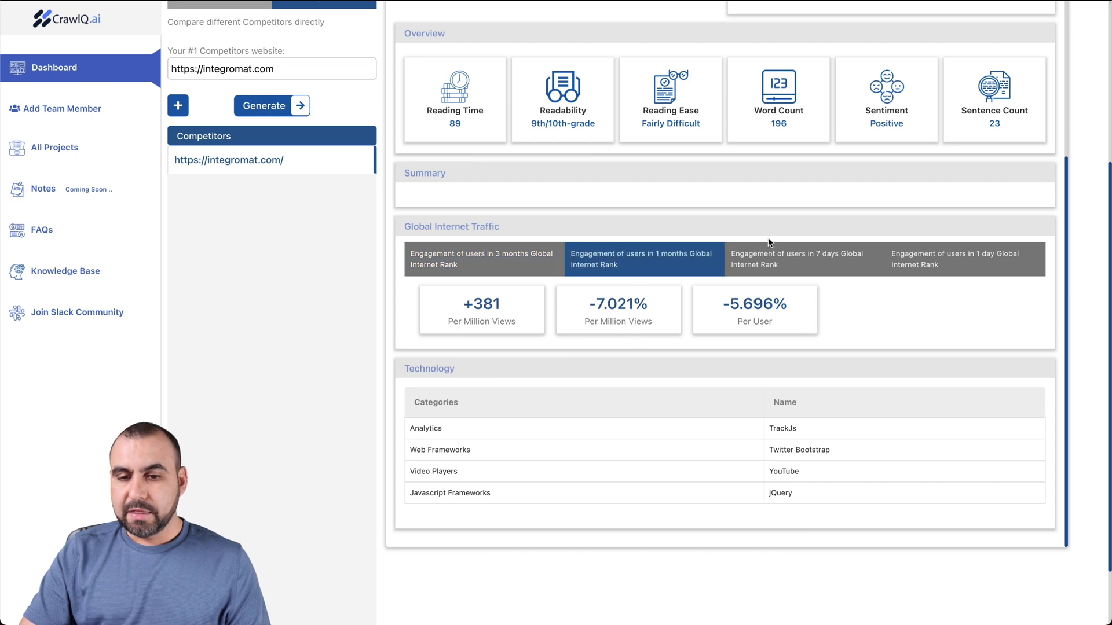
pyautogui.click(798, 256)
pyautogui.click(935, 264)
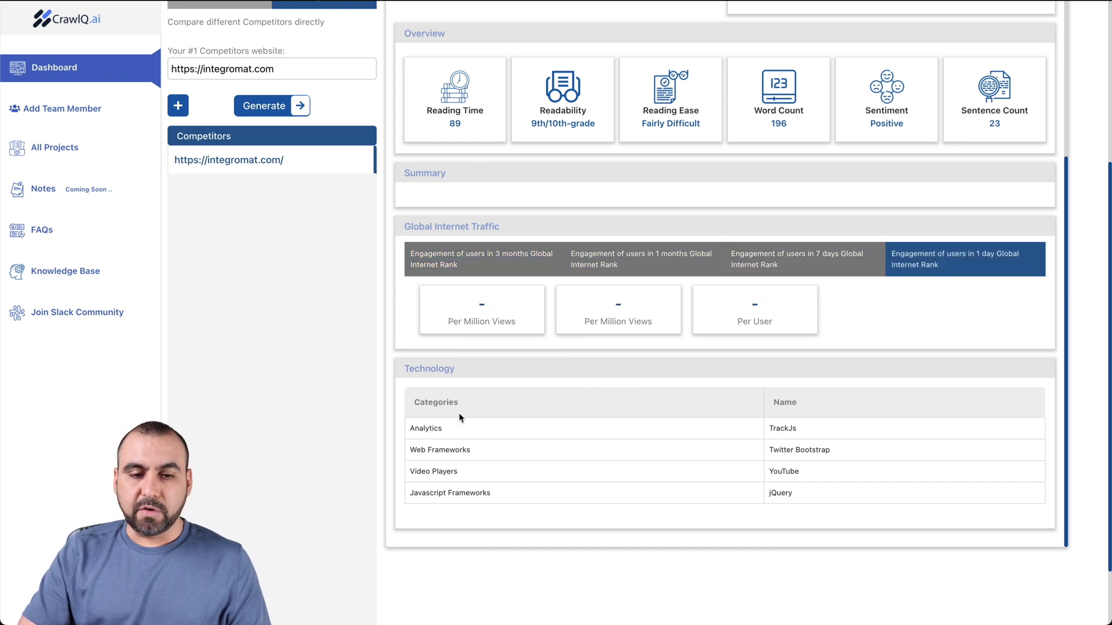
pyautogui.scroll(-1, 458, 413)
pyautogui.moveTo(424, 373); pyautogui.dragTo(550, 466)
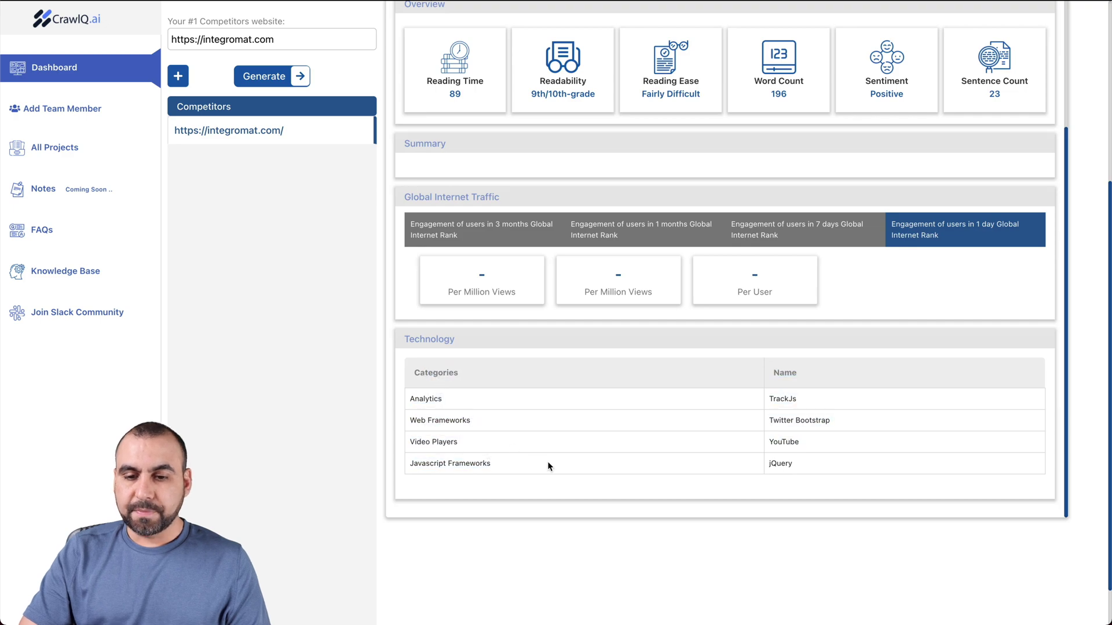
pyautogui.scroll(10, 681, 431)
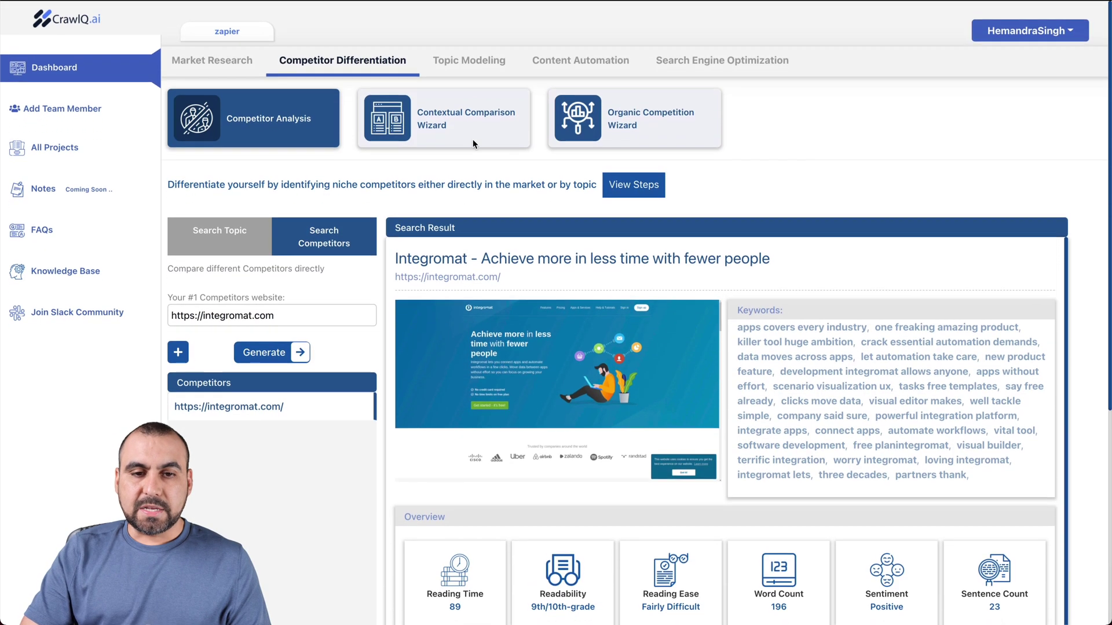
pyautogui.click(472, 137)
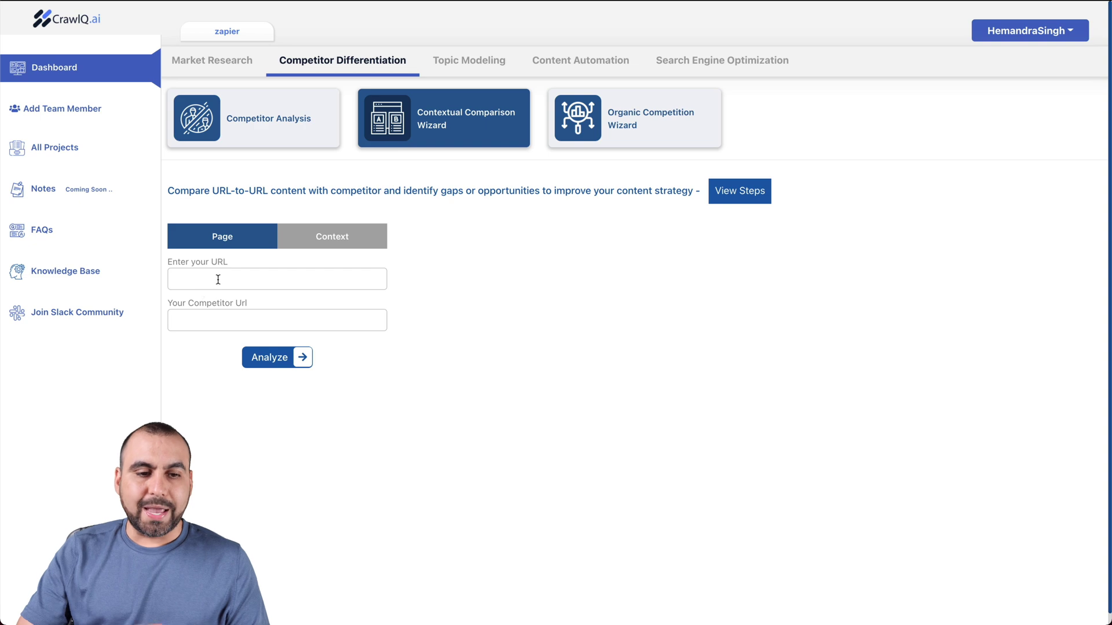
pyautogui.write('ht')
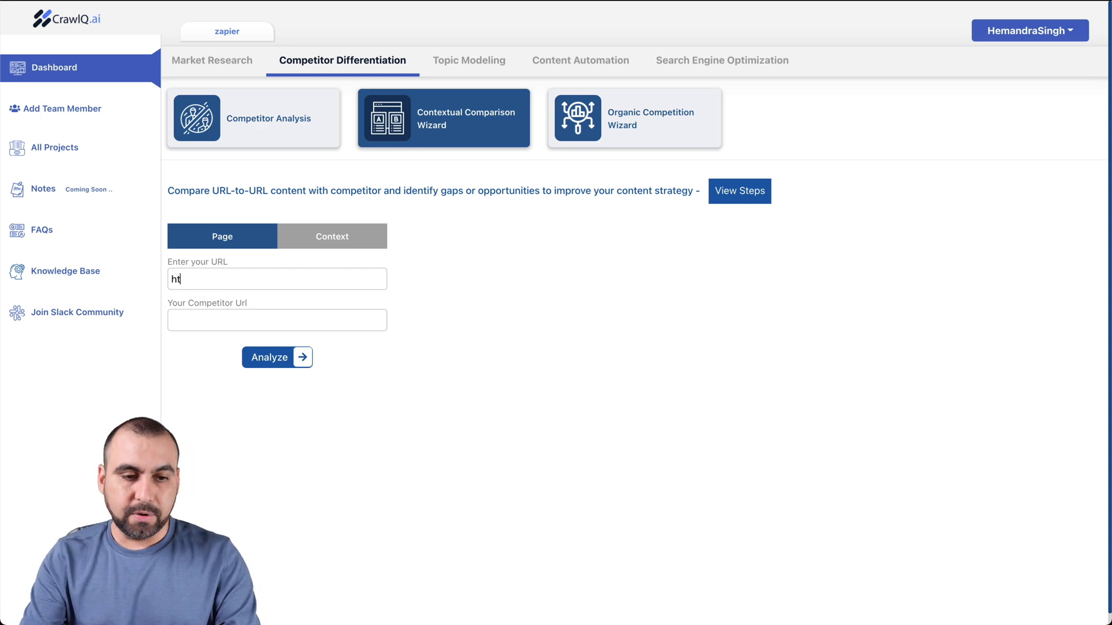
pyautogui.write('tps://zapier.com')
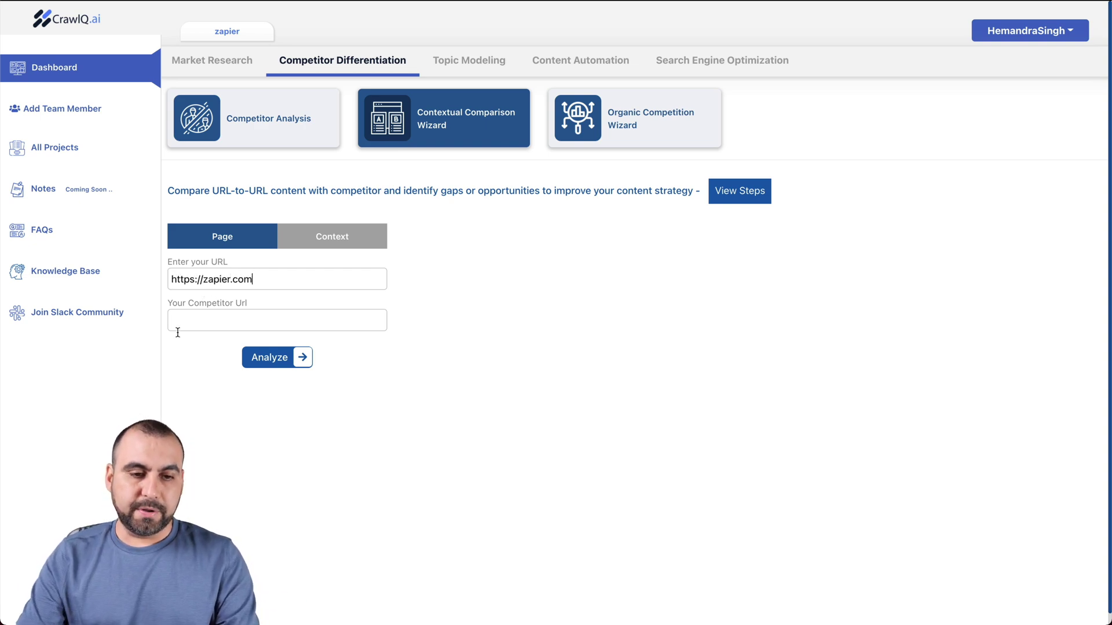
pyautogui.click(216, 322)
pyautogui.write('https://in')
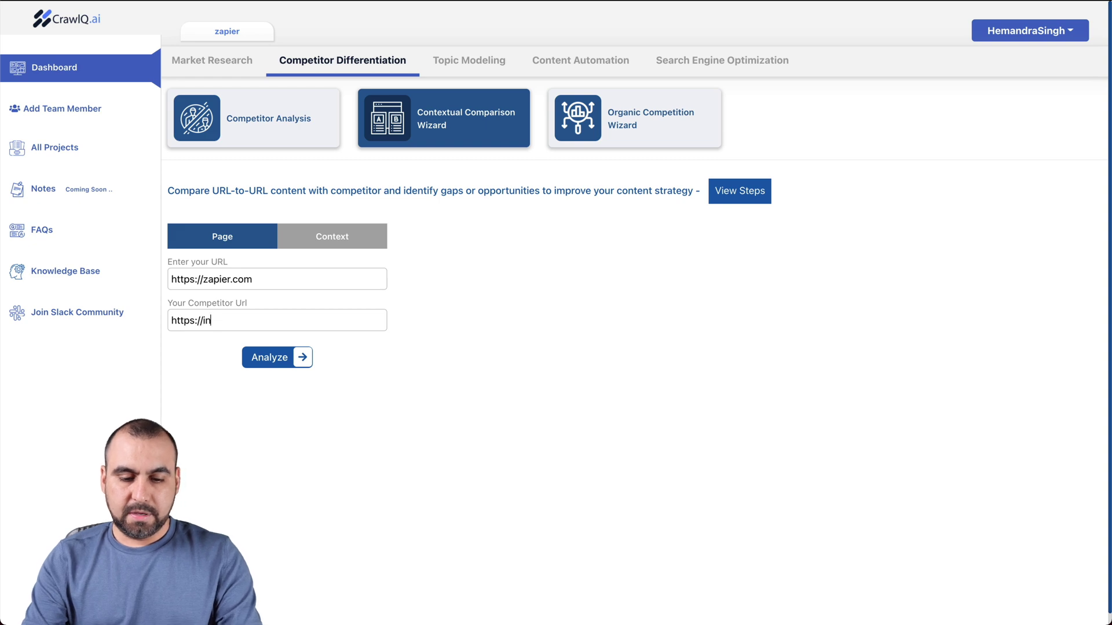
pyautogui.write('tegromat.com')
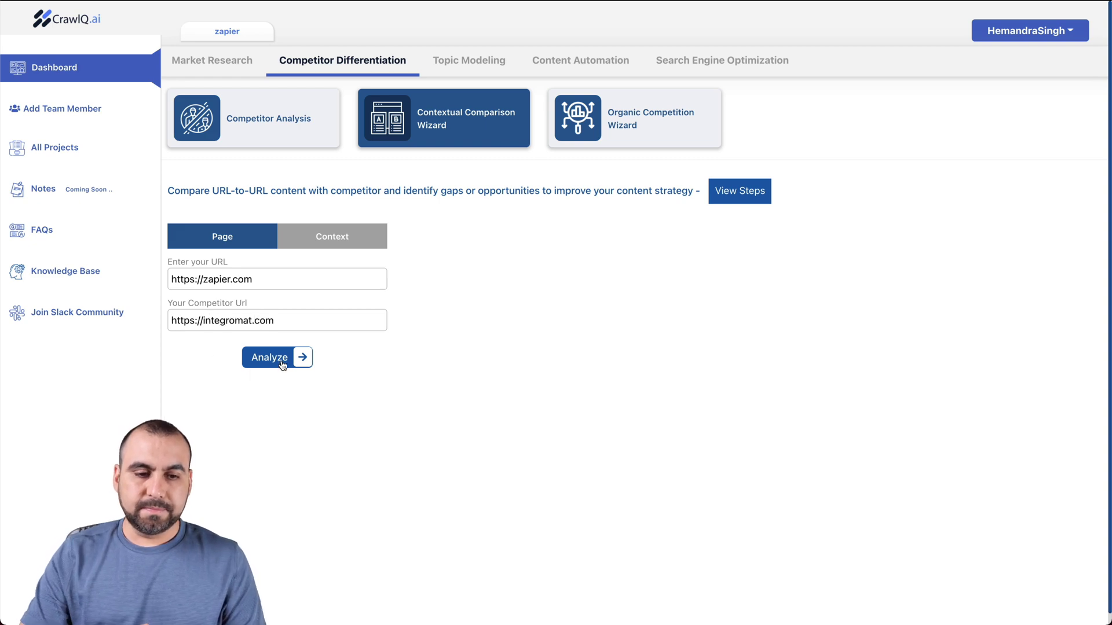
pyautogui.click(283, 362)
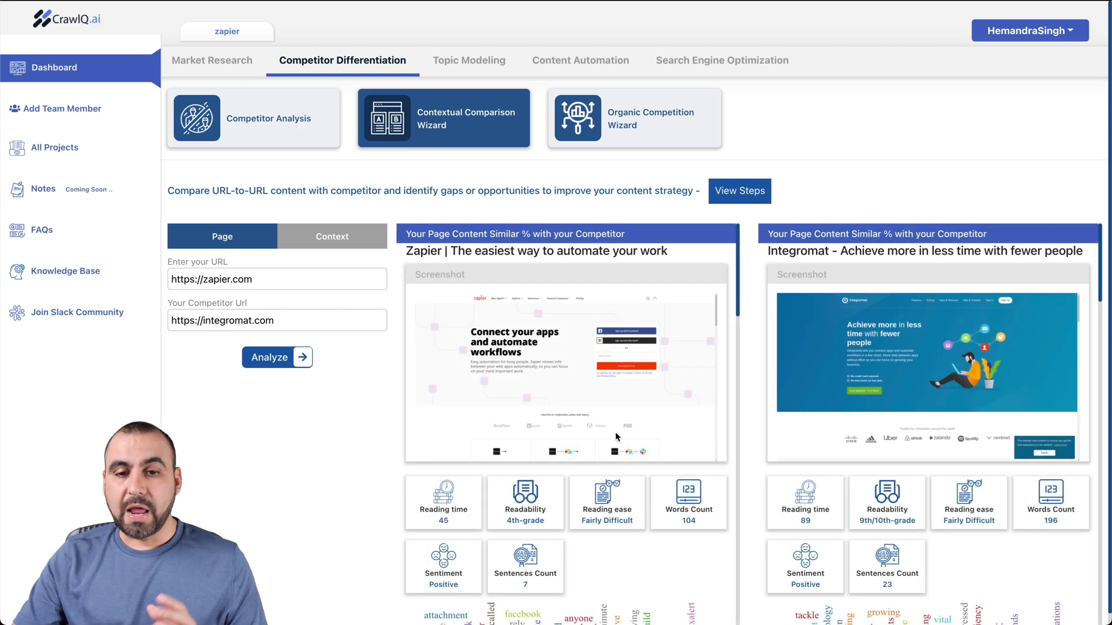
pyautogui.scroll(-1, 615, 435)
pyautogui.scroll(1, 616, 434)
pyautogui.scroll(-1, 380, 506)
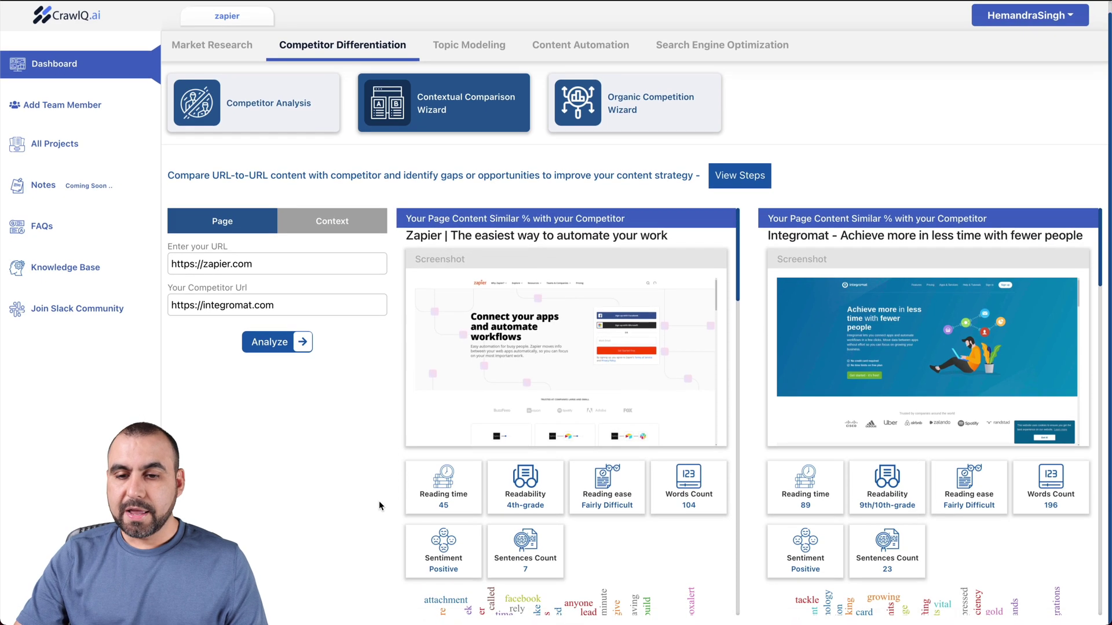
pyautogui.scroll(-5, 710, 463)
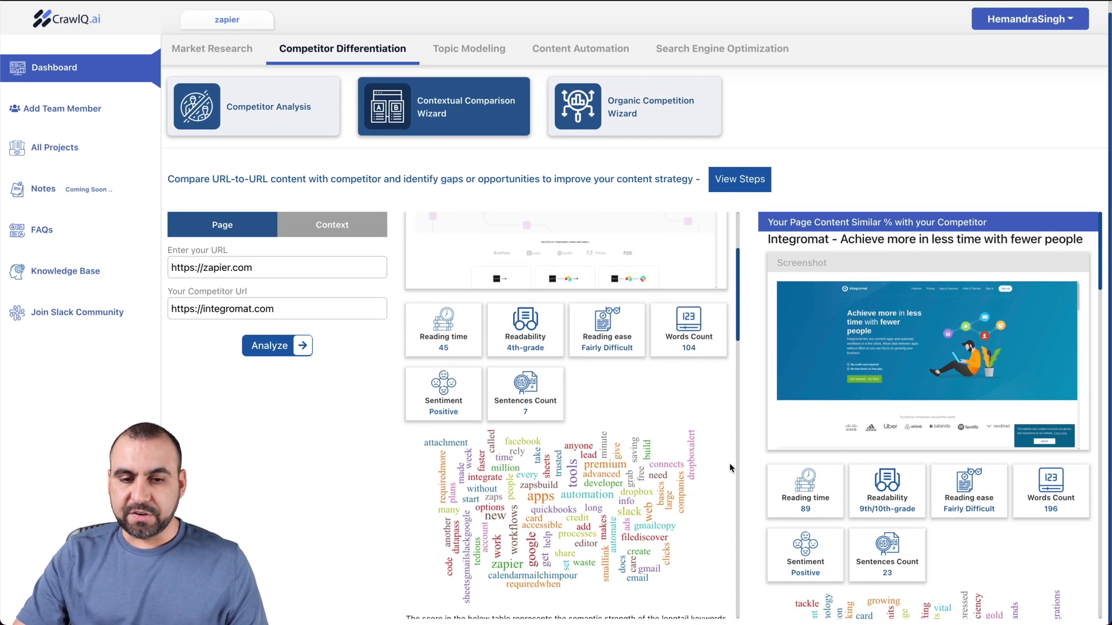
pyautogui.scroll(-5, 790, 469)
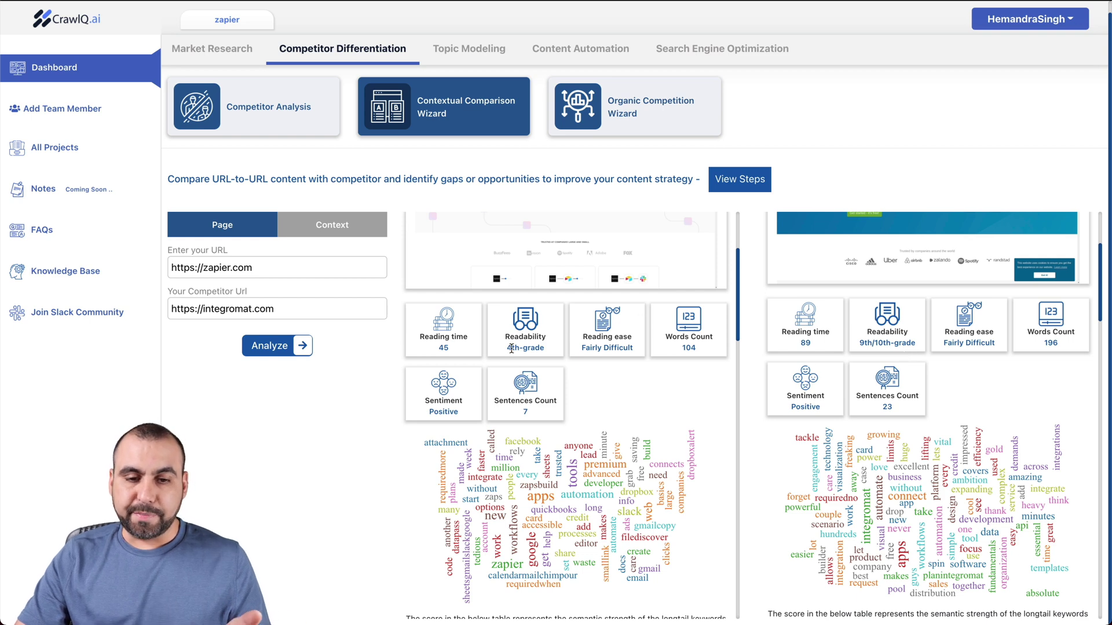
pyautogui.moveTo(506, 348); pyautogui.dragTo(539, 350)
pyautogui.click(549, 352)
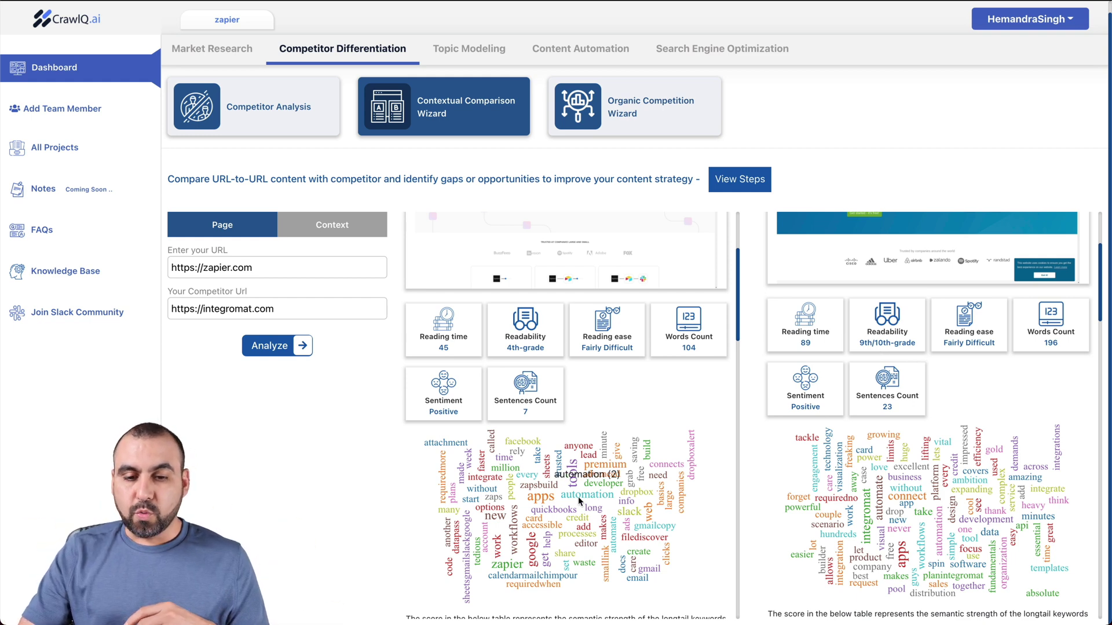
pyautogui.scroll(-3, 579, 499)
pyautogui.scroll(-3, 579, 501)
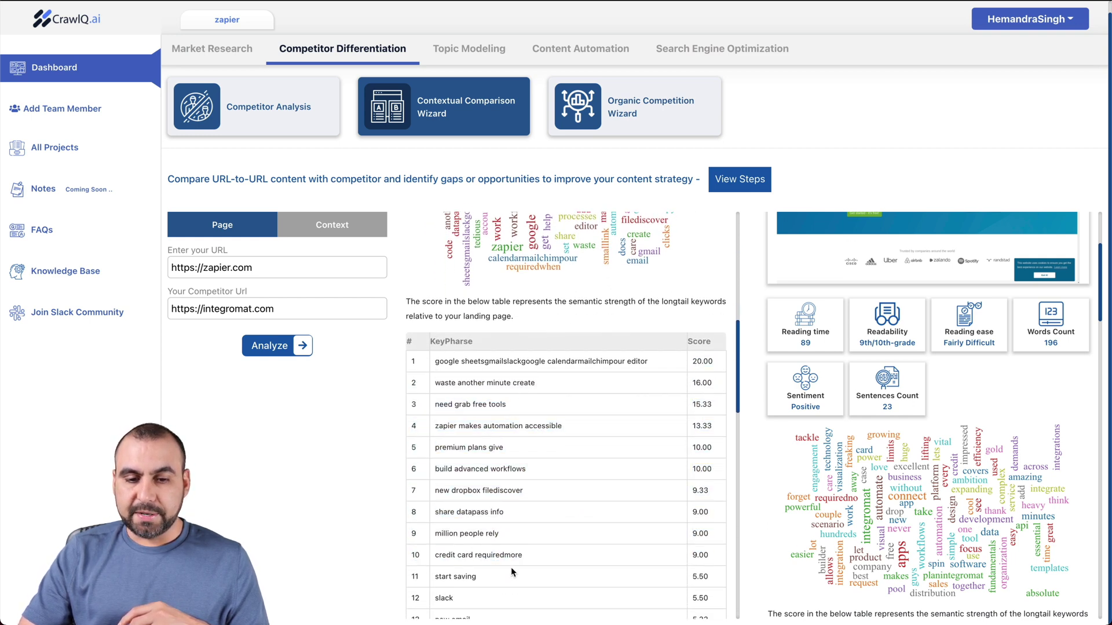
pyautogui.scroll(-3, 559, 572)
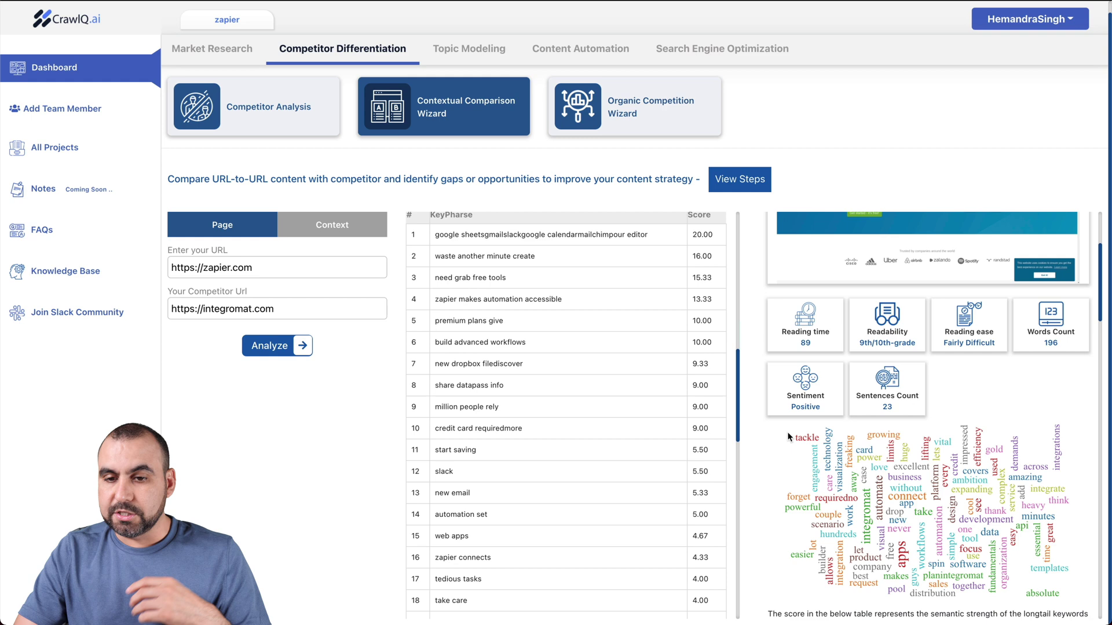
pyautogui.scroll(-7, 854, 414)
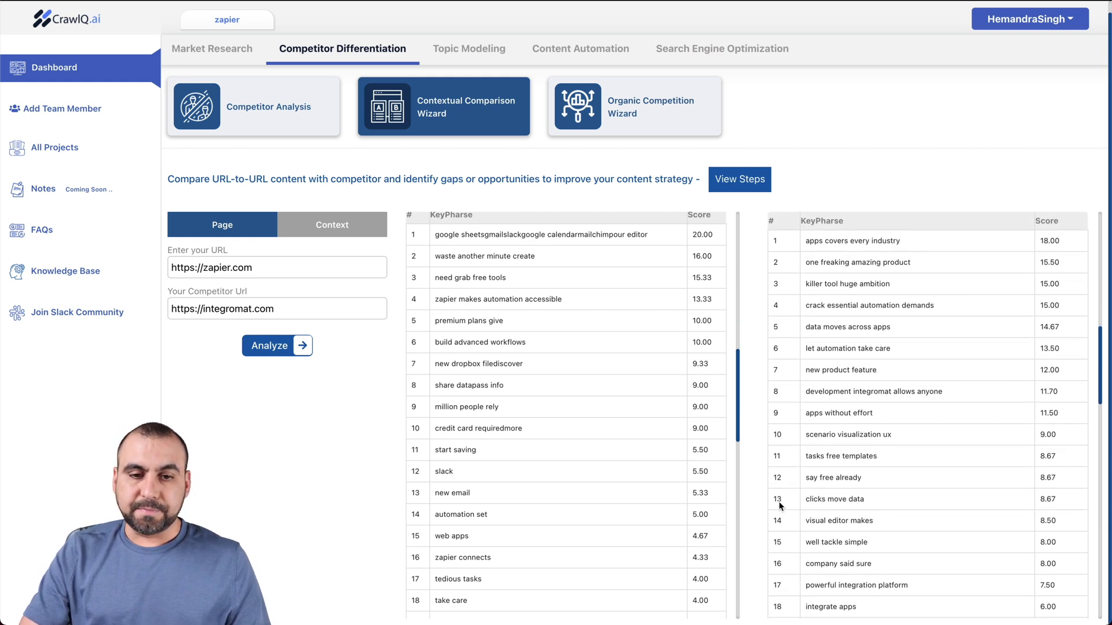
pyautogui.scroll(1, 440, 371)
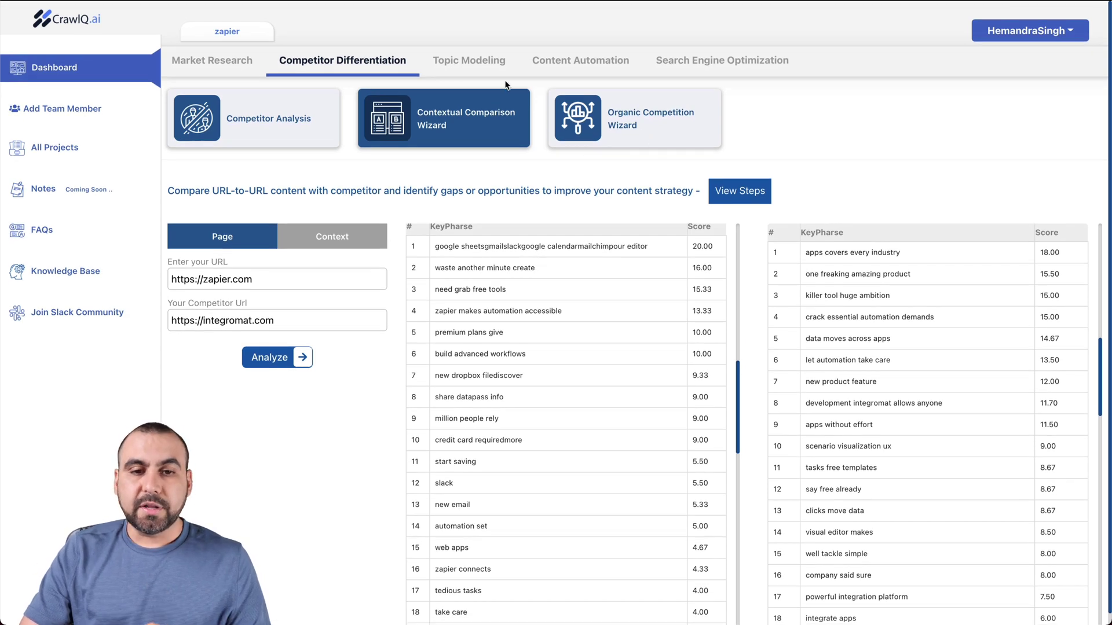
# Go via Topic Modeling to Content Automation and browse the sales copywriting script categories.
pyautogui.click(476, 68)
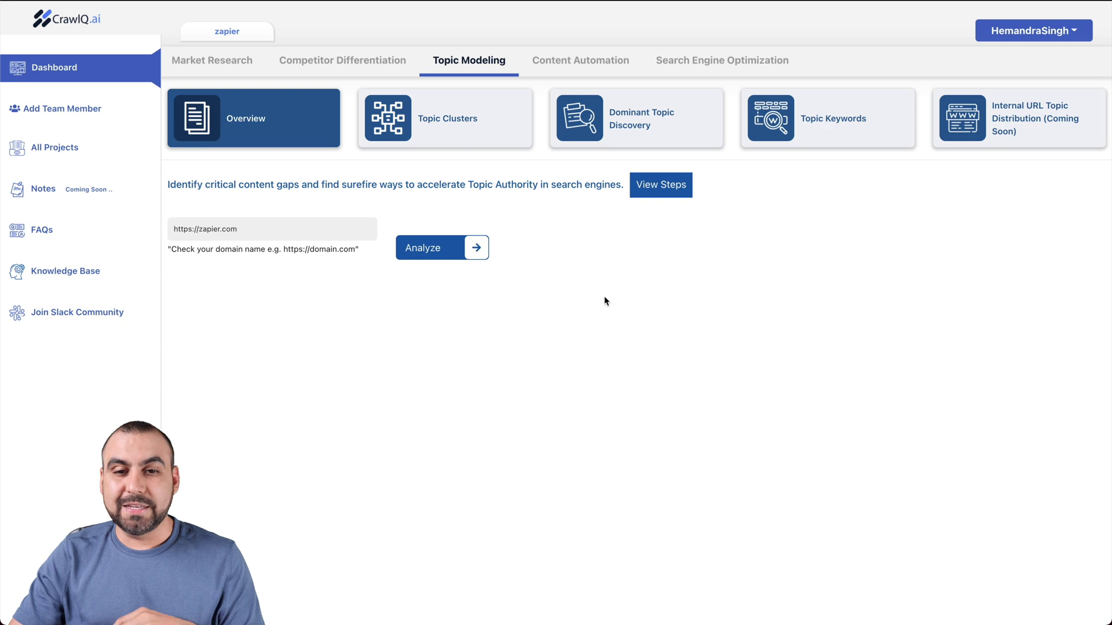
pyautogui.click(577, 68)
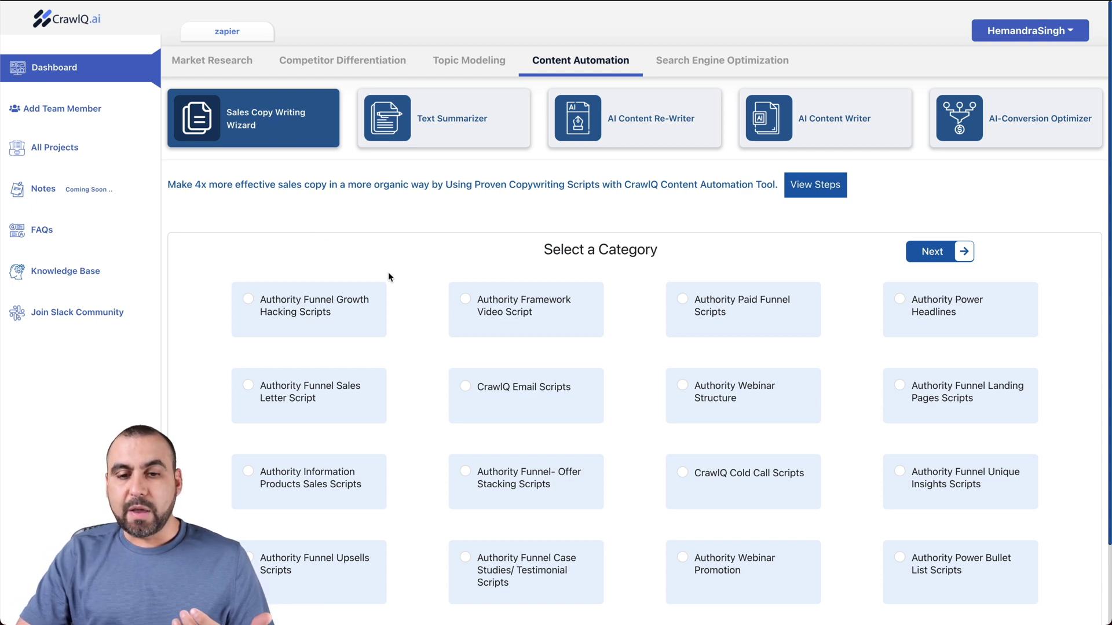
pyautogui.scroll(-2, 388, 276)
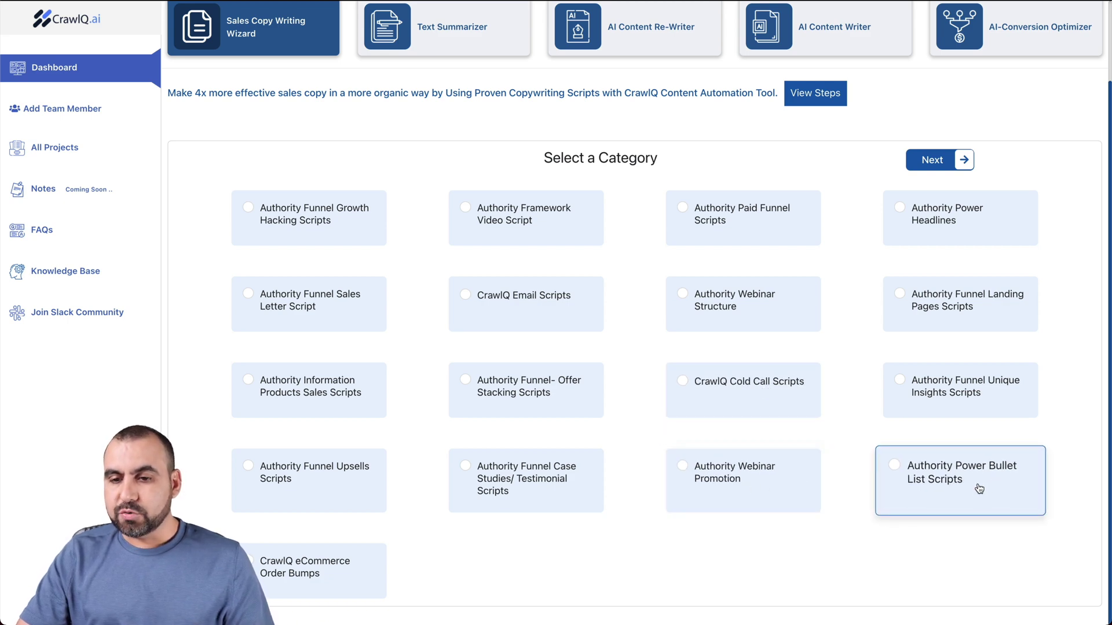
pyautogui.scroll(3, 847, 376)
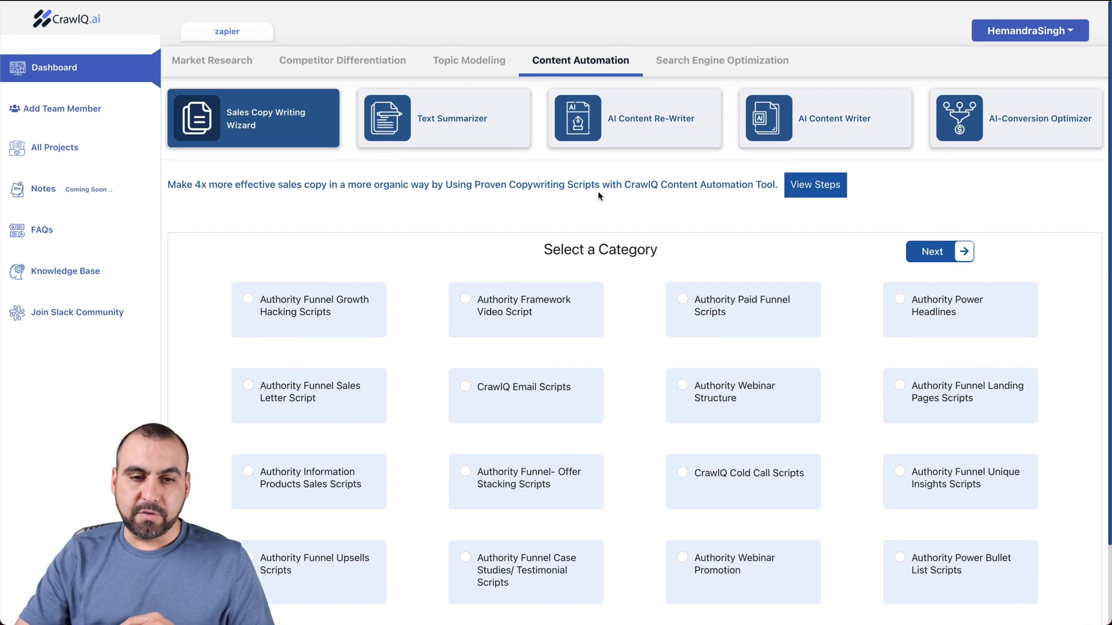
# Summarize the integromat.com URL in Text Summarizer with content length 200.
pyautogui.click(476, 130)
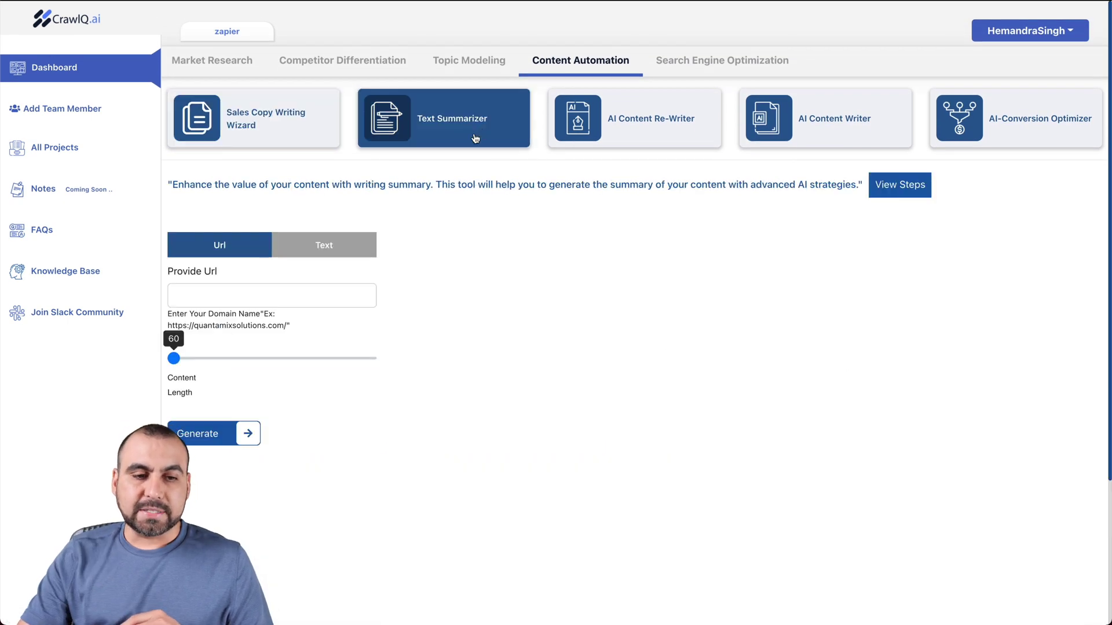
pyautogui.click(246, 296)
pyautogui.write('https://')
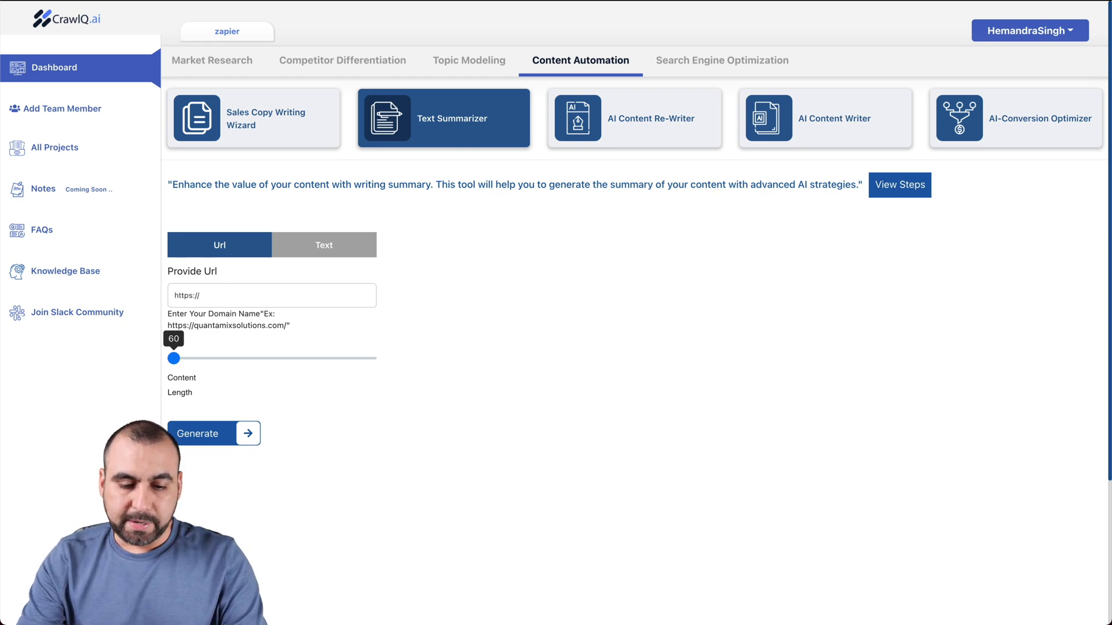
pyautogui.write('integromat.com')
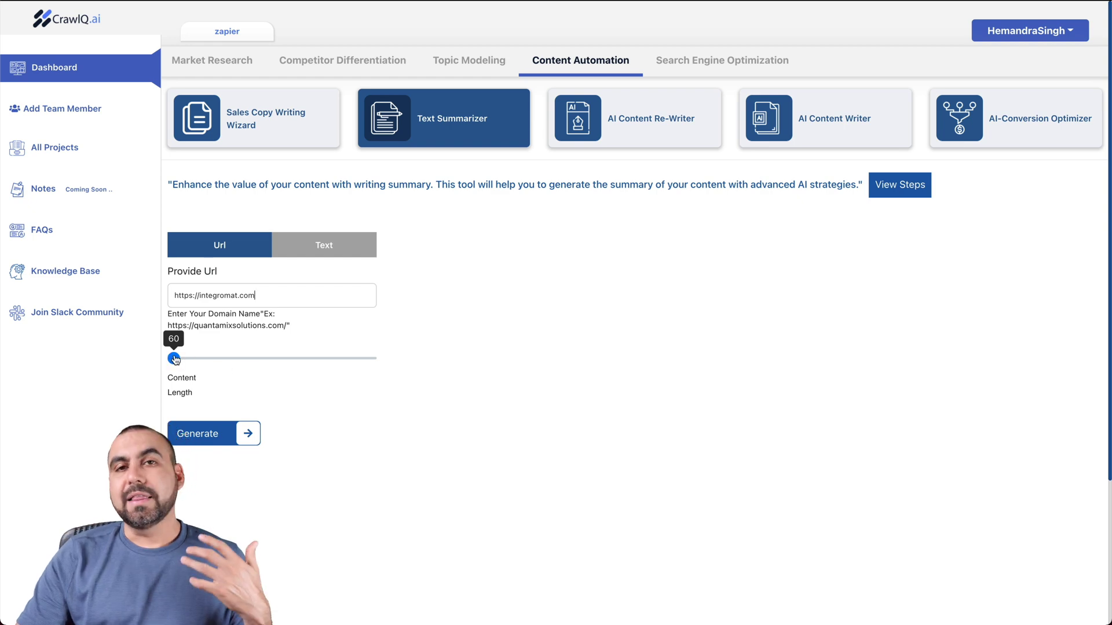
pyautogui.moveTo(174, 359); pyautogui.dragTo(419, 364)
pyautogui.click(245, 431)
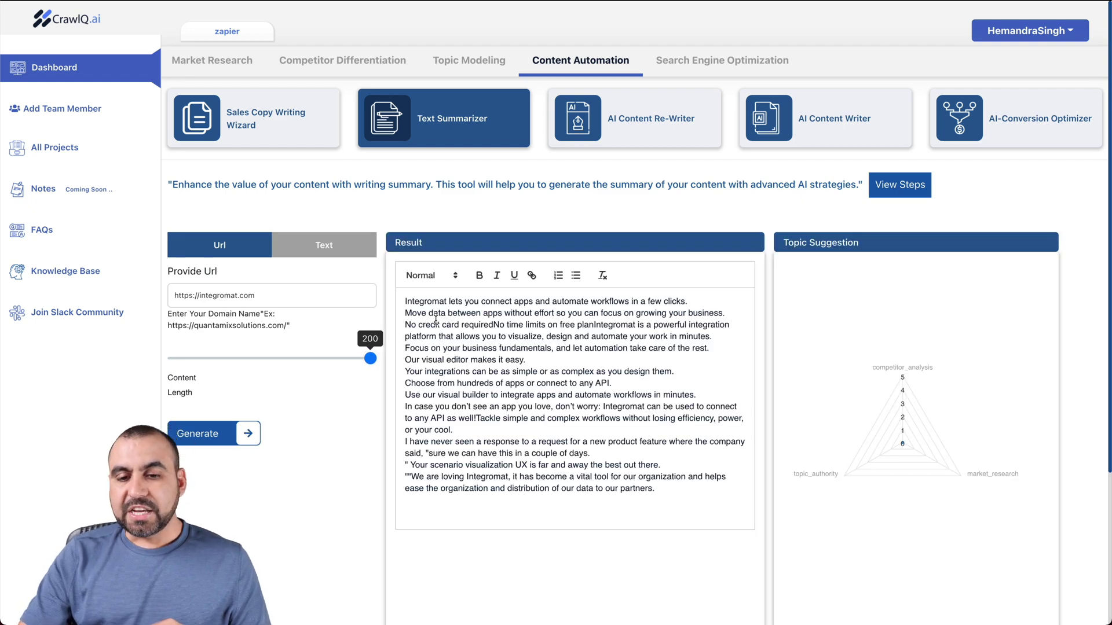
# Review the generated summary lines and open the AI Content Re-Writer.
pyautogui.moveTo(436, 325); pyautogui.dragTo(578, 478)
pyautogui.click(624, 467)
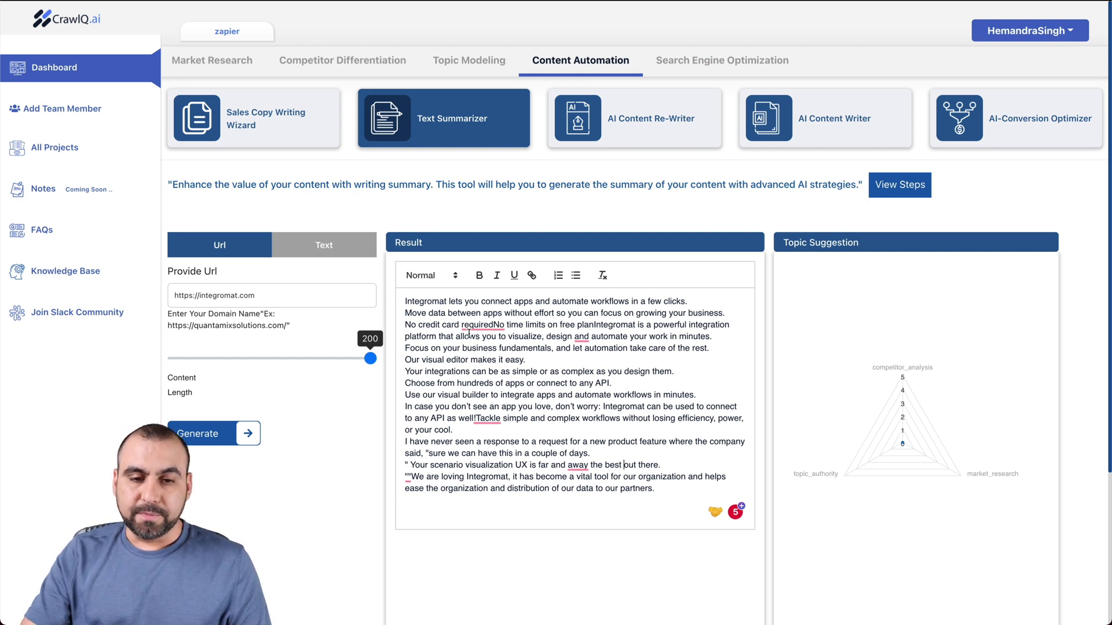
pyautogui.moveTo(405, 301); pyautogui.dragTo(675, 327)
pyautogui.click(638, 337)
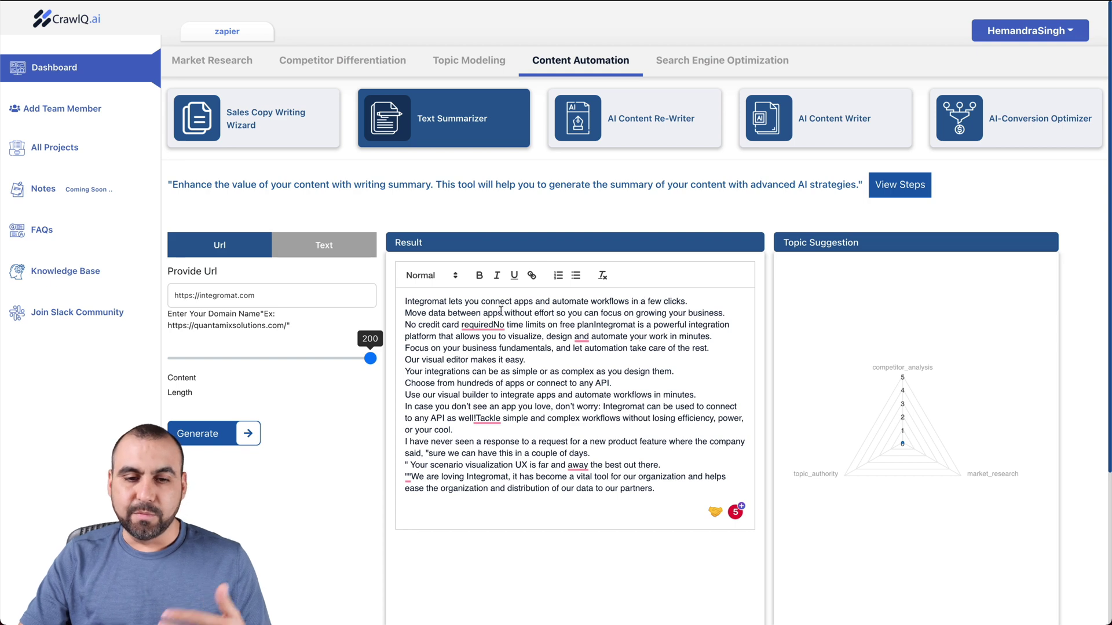
pyautogui.moveTo(542, 313); pyautogui.dragTo(701, 318)
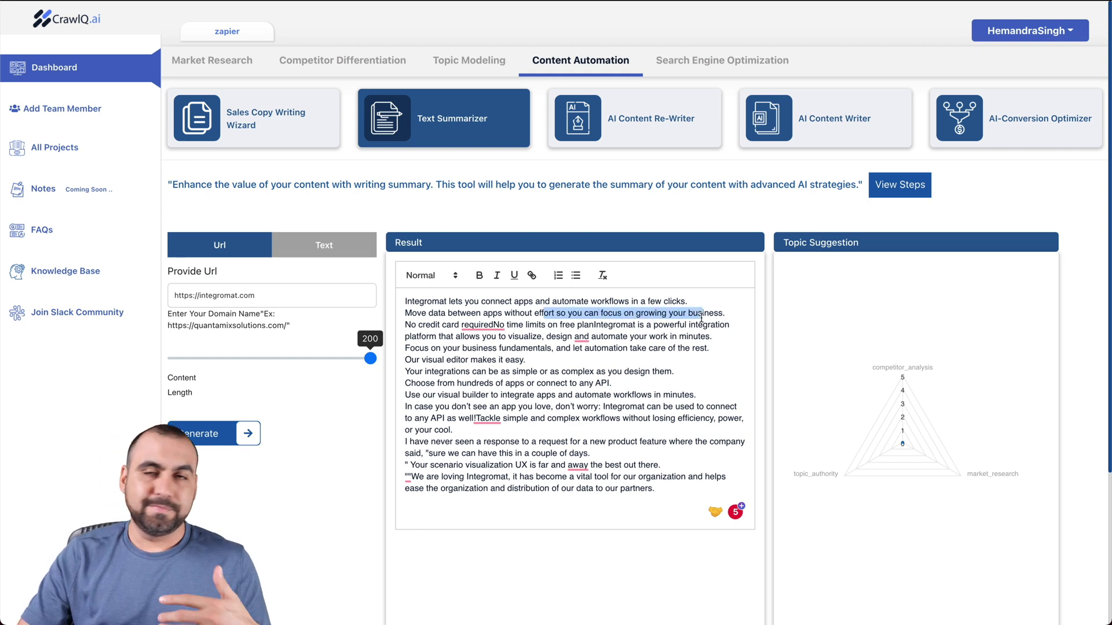
pyautogui.click(701, 318)
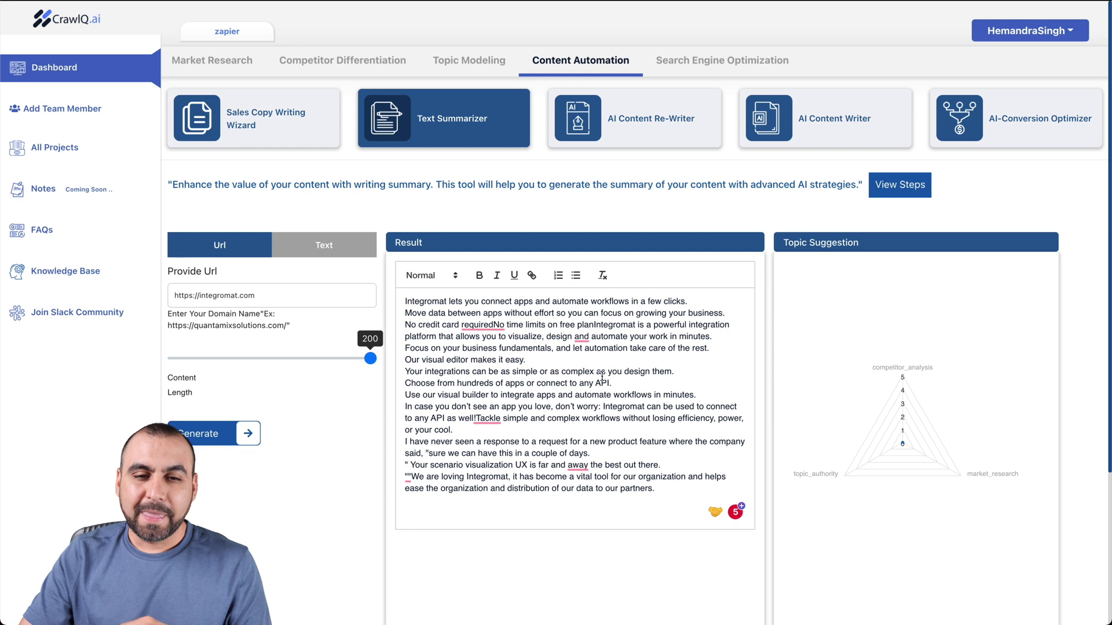
pyautogui.click(680, 119)
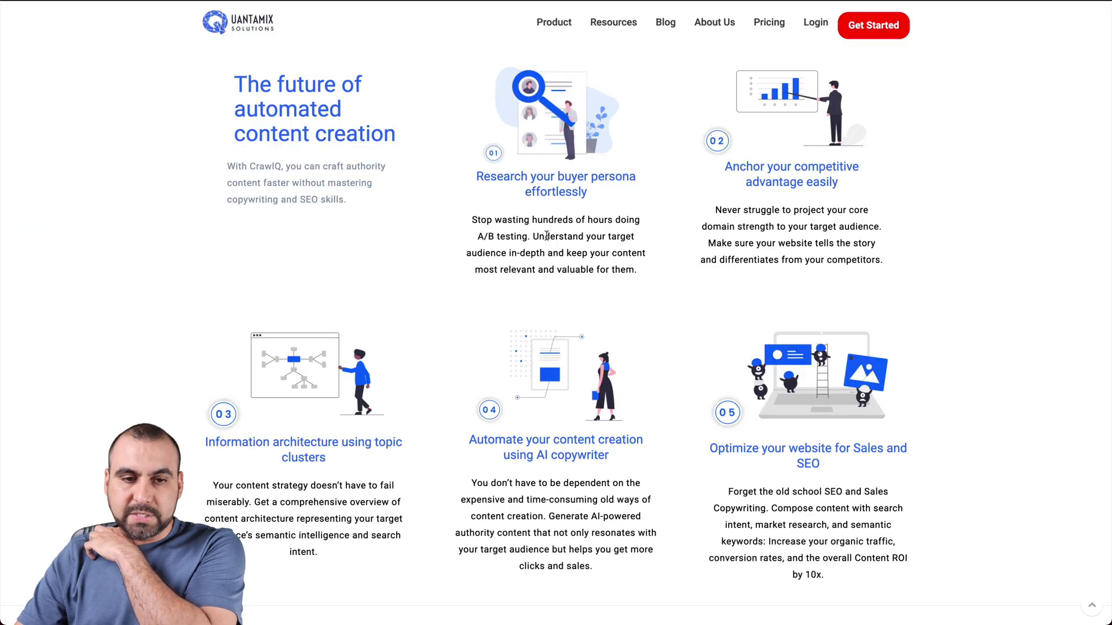
# Select the QuantaMix headline paragraph about the Content Automation Platform and return to CrawlQ.
pyautogui.scroll(-15, 533, 316)
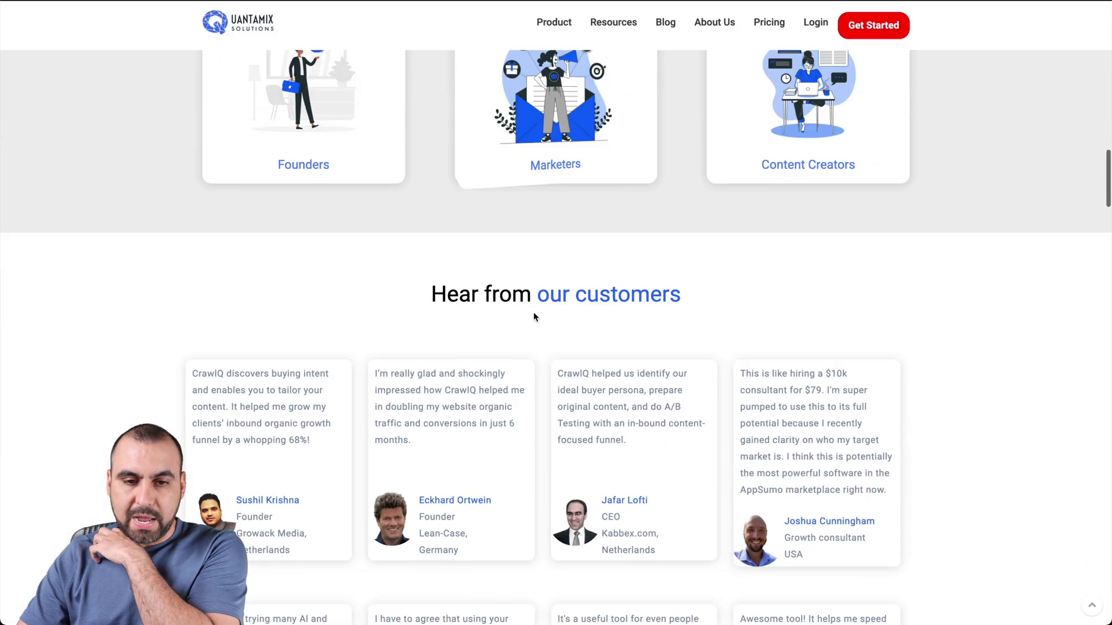
pyautogui.scroll(-10, 534, 316)
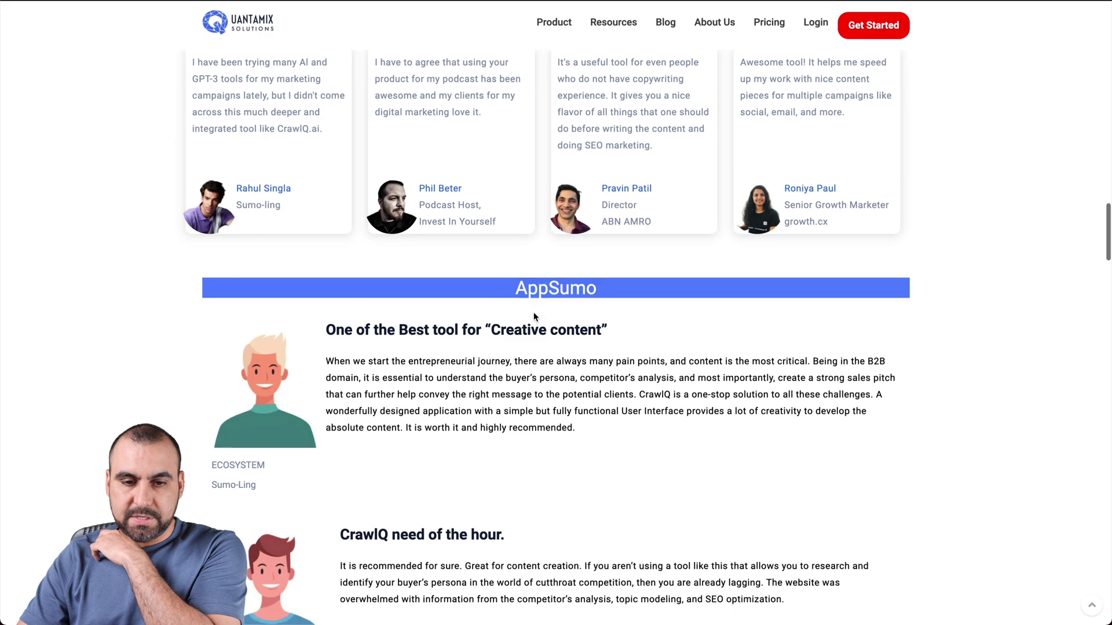
pyautogui.scroll(20, 533, 316)
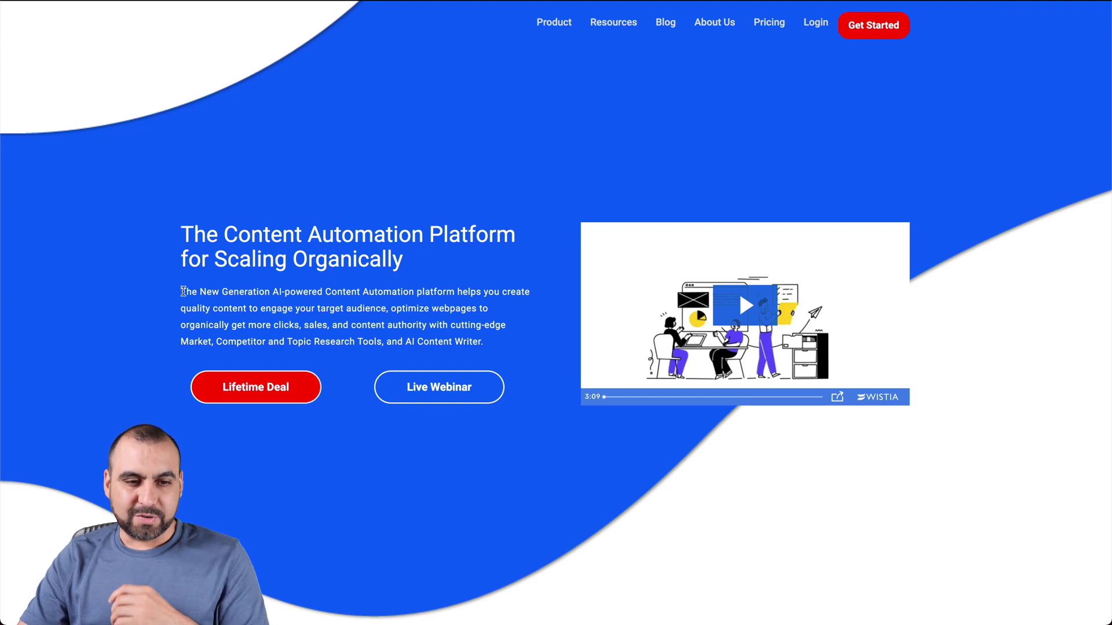
pyautogui.moveTo(181, 291); pyautogui.dragTo(489, 347)
pyautogui.press('super+c')
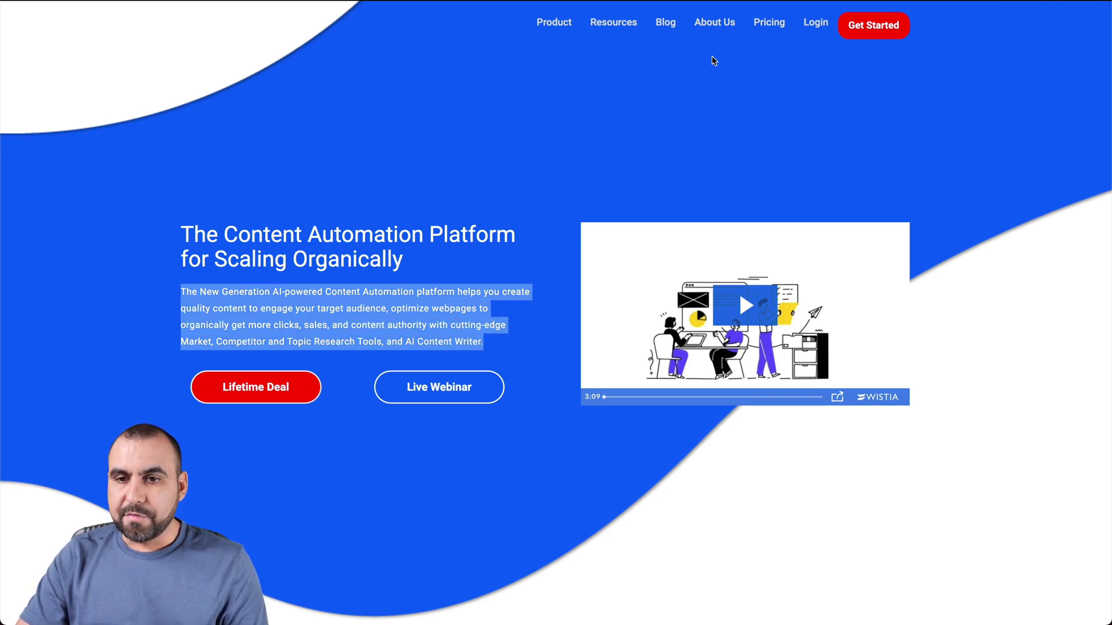
pyautogui.press('super+Tab')
# Paste the hero paragraph into the Re-Writer and generate a rewrite.
pyautogui.click(340, 342)
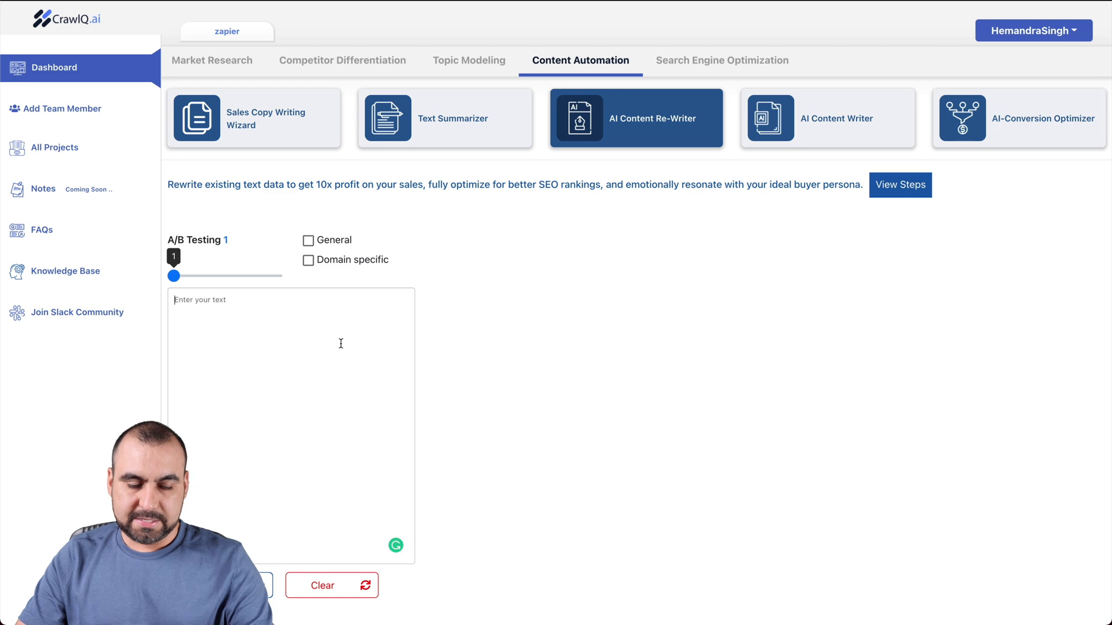
pyautogui.press('super+v')
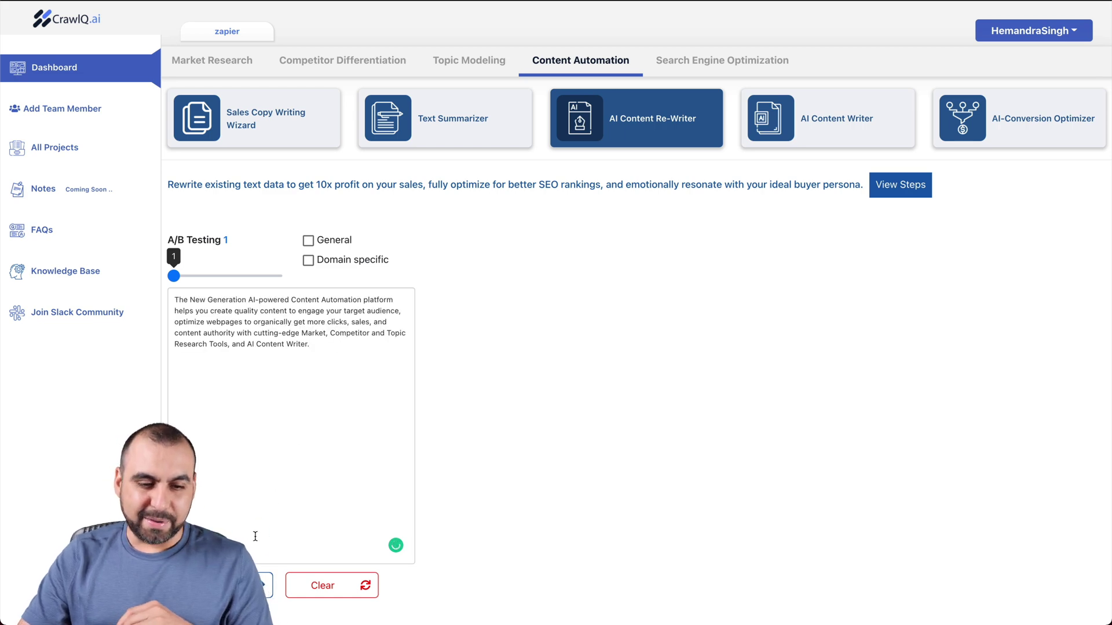
pyautogui.click(259, 585)
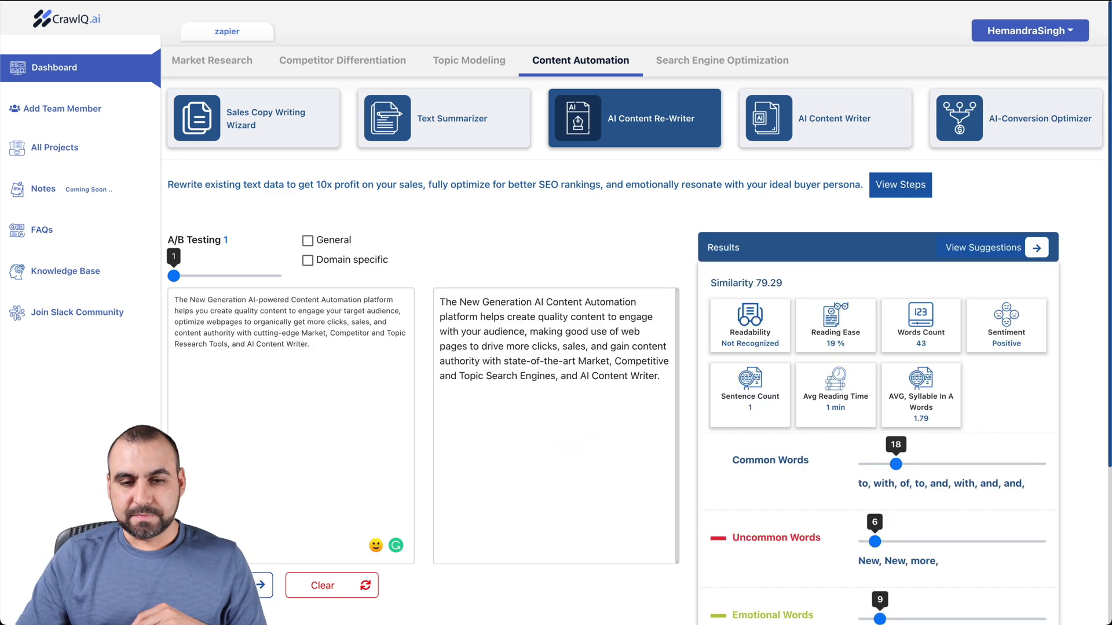
pyautogui.doubleClick(178, 300)
pyautogui.moveTo(213, 299); pyautogui.dragTo(397, 307)
pyautogui.click(398, 307)
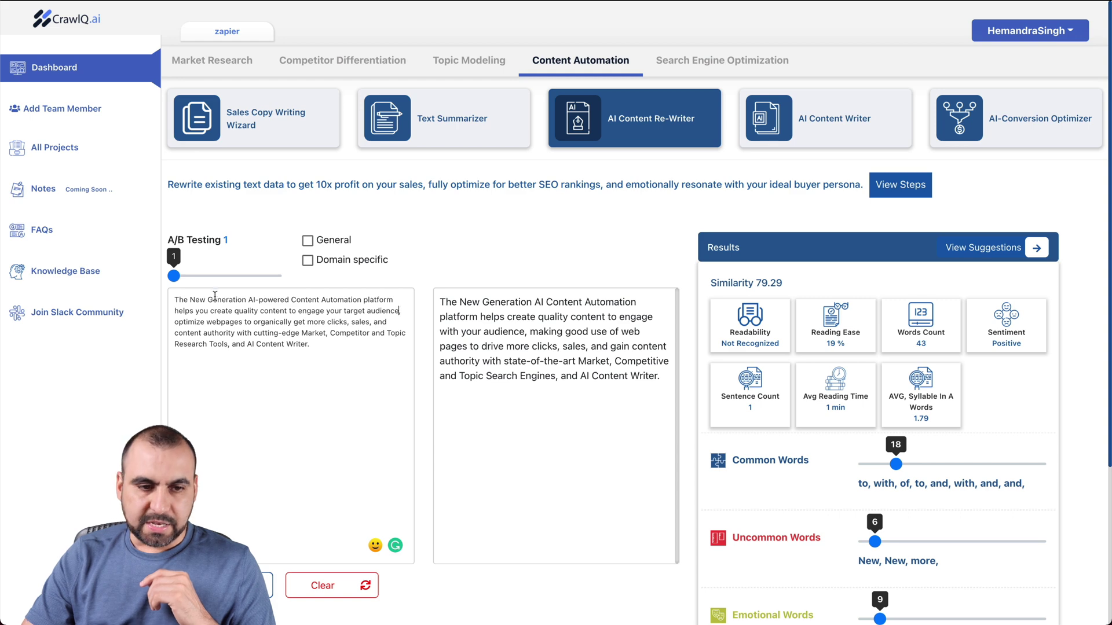
# Regenerate the rewrite with the General option and A/B Testing set to 2.
pyautogui.moveTo(173, 276)
pyautogui.mouseDown()
pyautogui.moveTo(200, 276)
pyautogui.moveTo(173, 276)
pyautogui.moveTo(184, 275)
pyautogui.mouseUp()
pyautogui.click(308, 241)
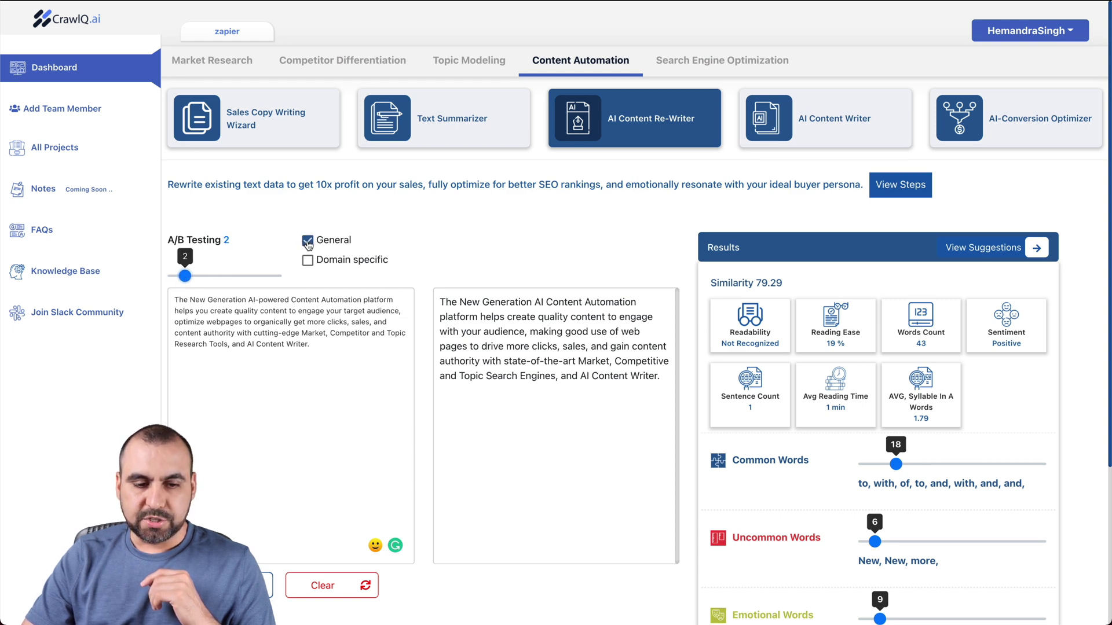
pyautogui.click(243, 585)
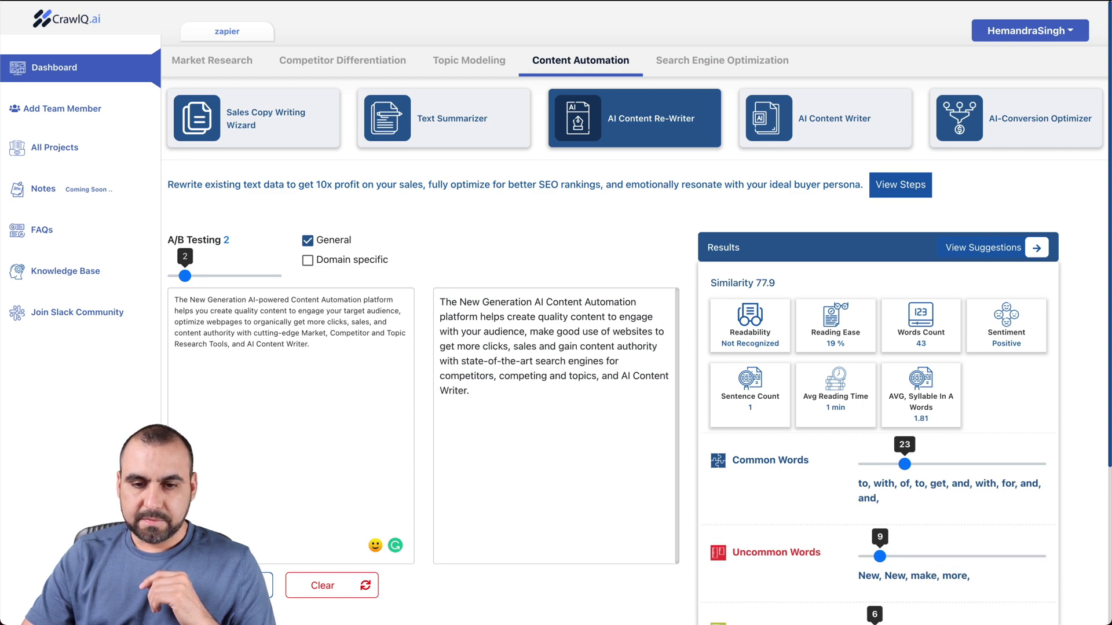
pyautogui.click(319, 375)
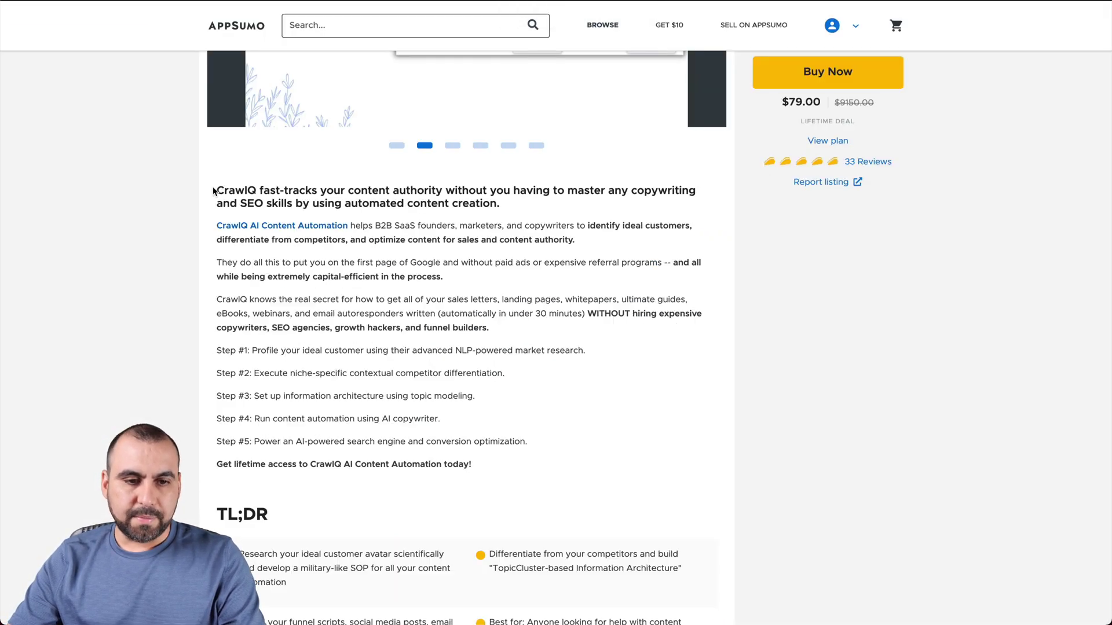
# Copy the AppSumo CrawlQ listing text through 'Get lifetime access' and paste it over the Re-Writer input.
pyautogui.moveTo(215, 190); pyautogui.dragTo(576, 239)
pyautogui.moveTo(364, 308); pyautogui.dragTo(472, 470)
pyautogui.hotkey('ctrl', 'c')
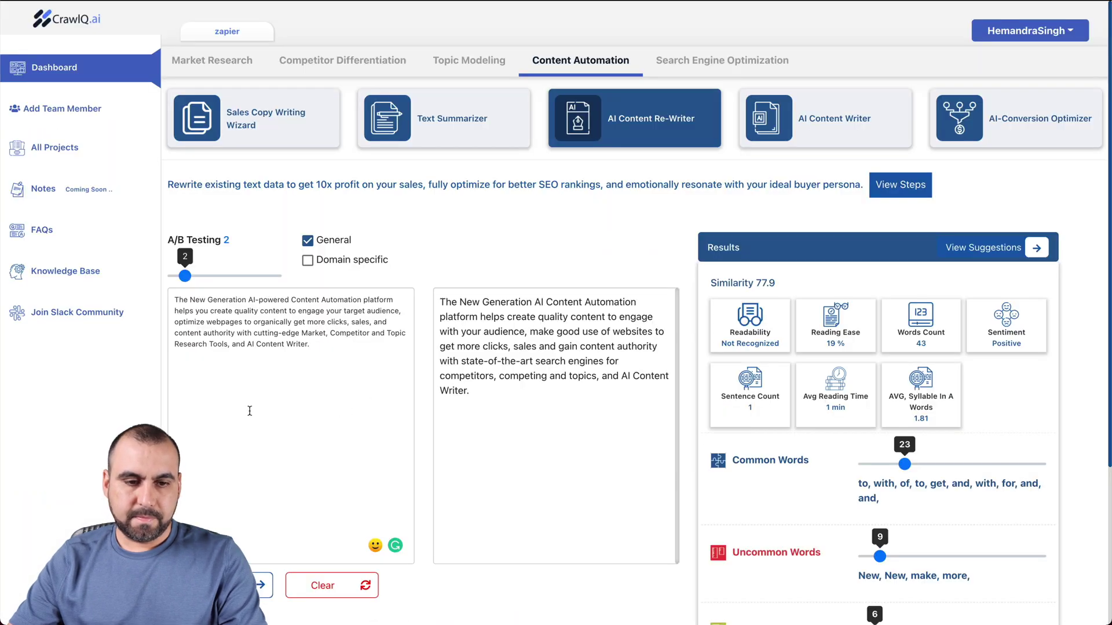
pyautogui.moveTo(310, 344); pyautogui.dragTo(286, 311)
pyautogui.hotkey('ctrl', 'a')
pyautogui.hotkey('ctrl', 'v')
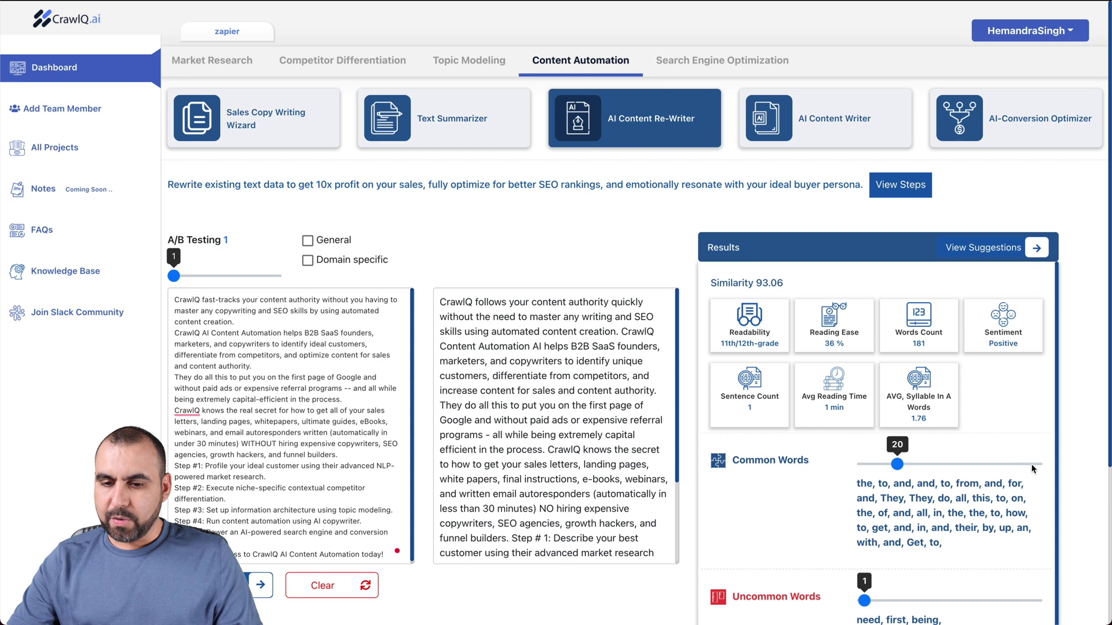
# Scroll through the rewrite results to review the common, uncommon, emotional and power word lists.
pyautogui.scroll(-2, 1068, 464)
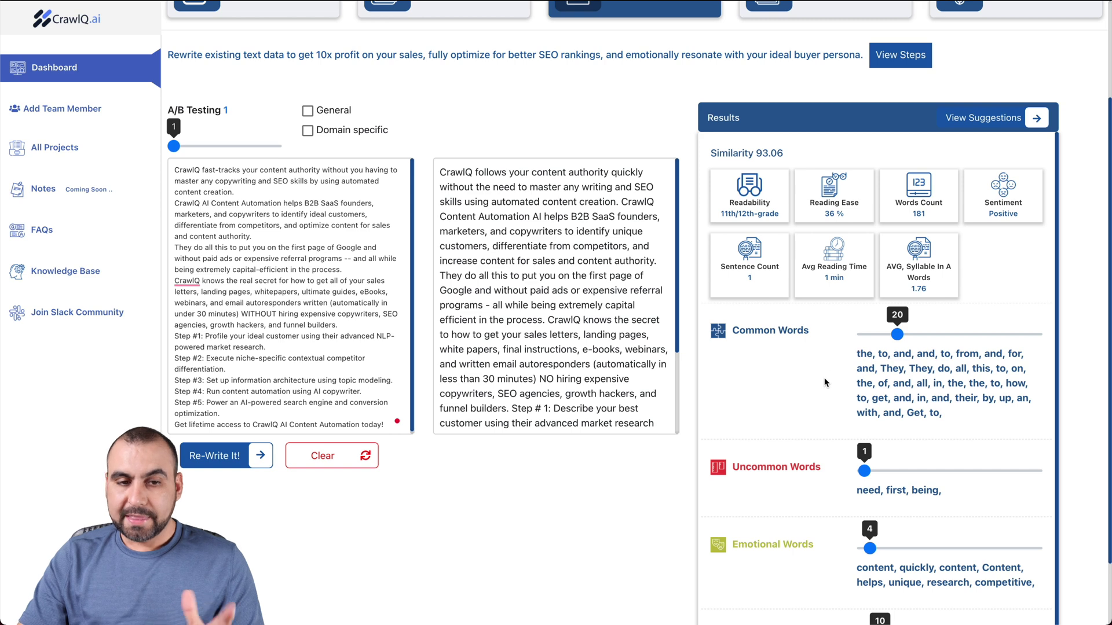
pyautogui.scroll(-1, 805, 408)
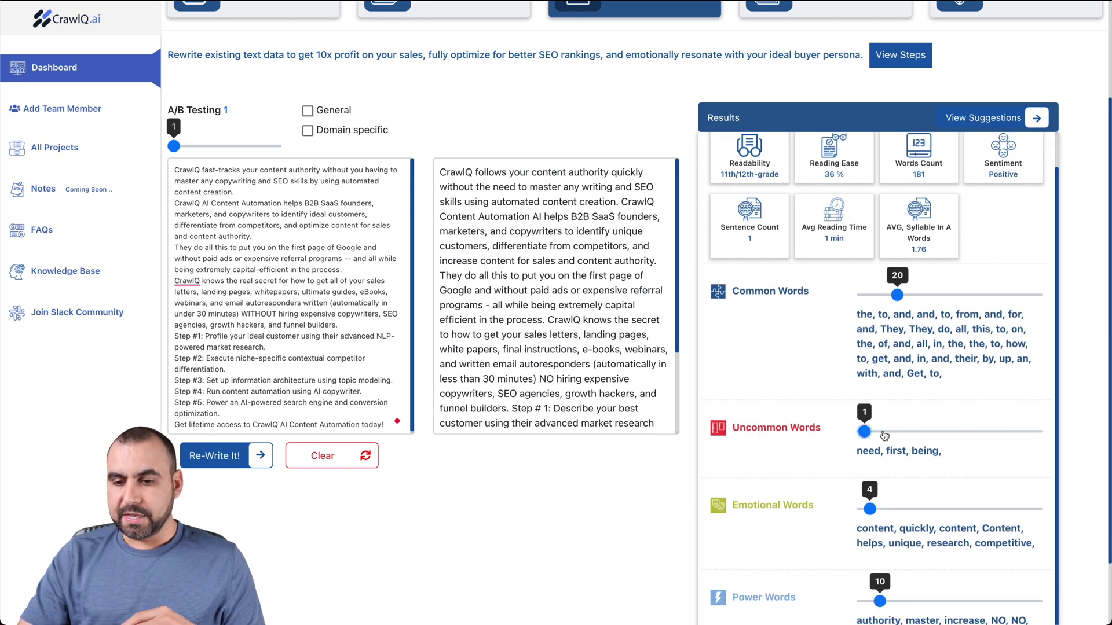
pyautogui.scroll(-1, 901, 434)
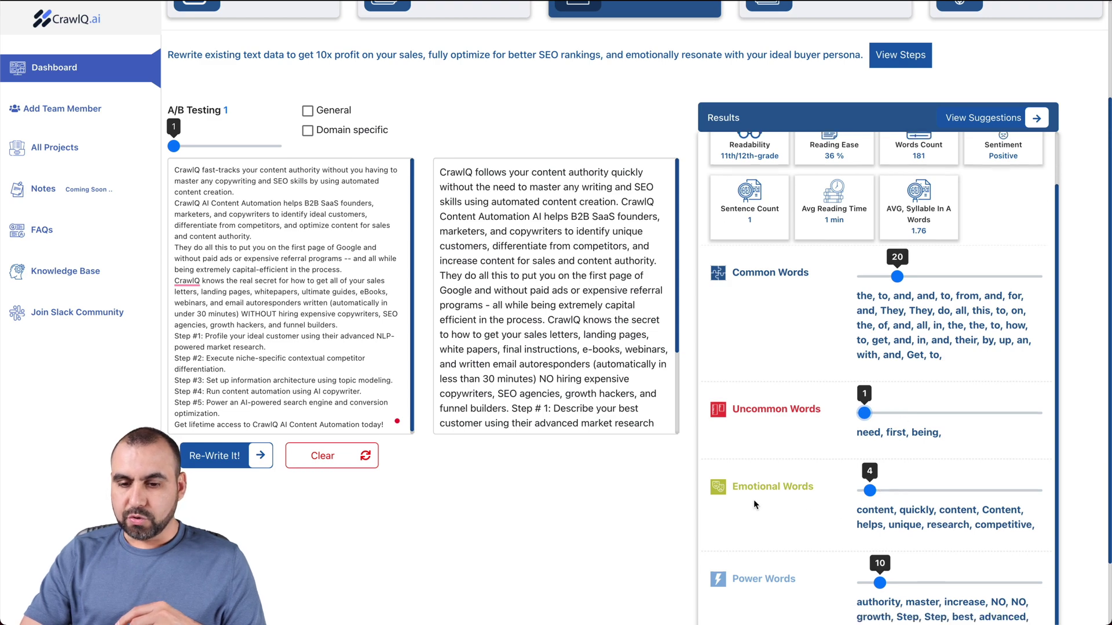
pyautogui.scroll(-2, 641, 578)
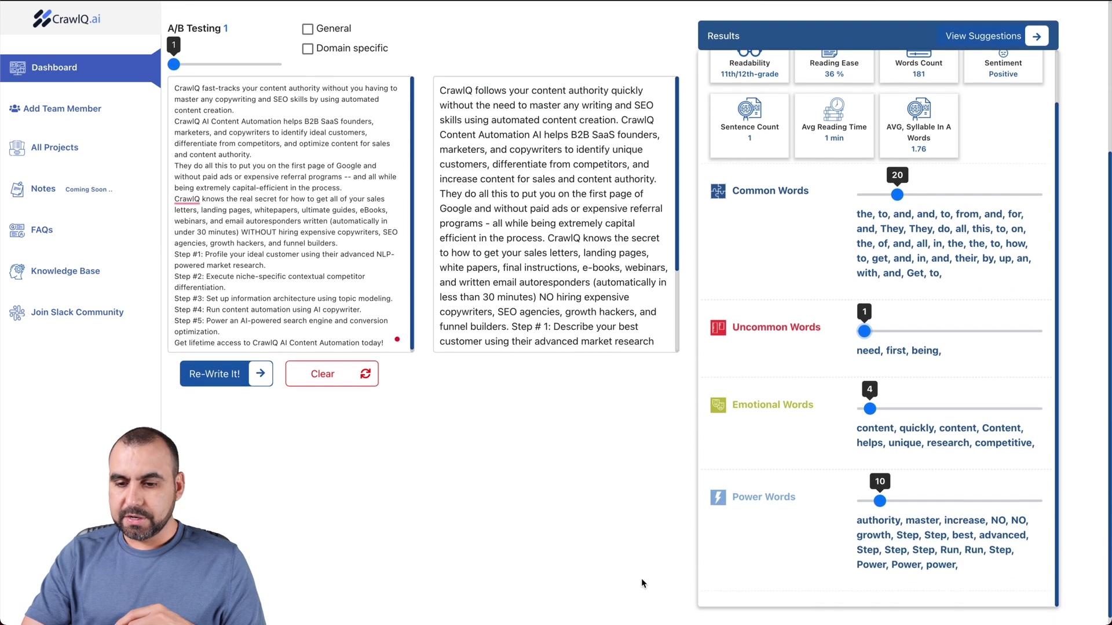
pyautogui.scroll(5, 641, 572)
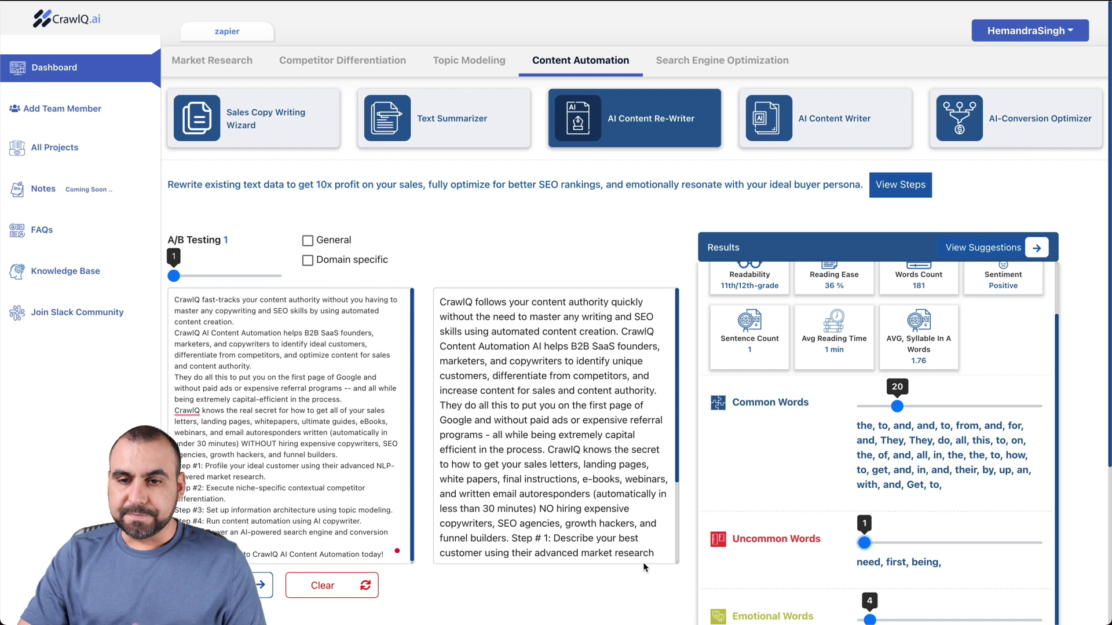
# Generate an Authority Blog Tool draft for the idea 'zapier' using the example question answers.
pyautogui.click(802, 137)
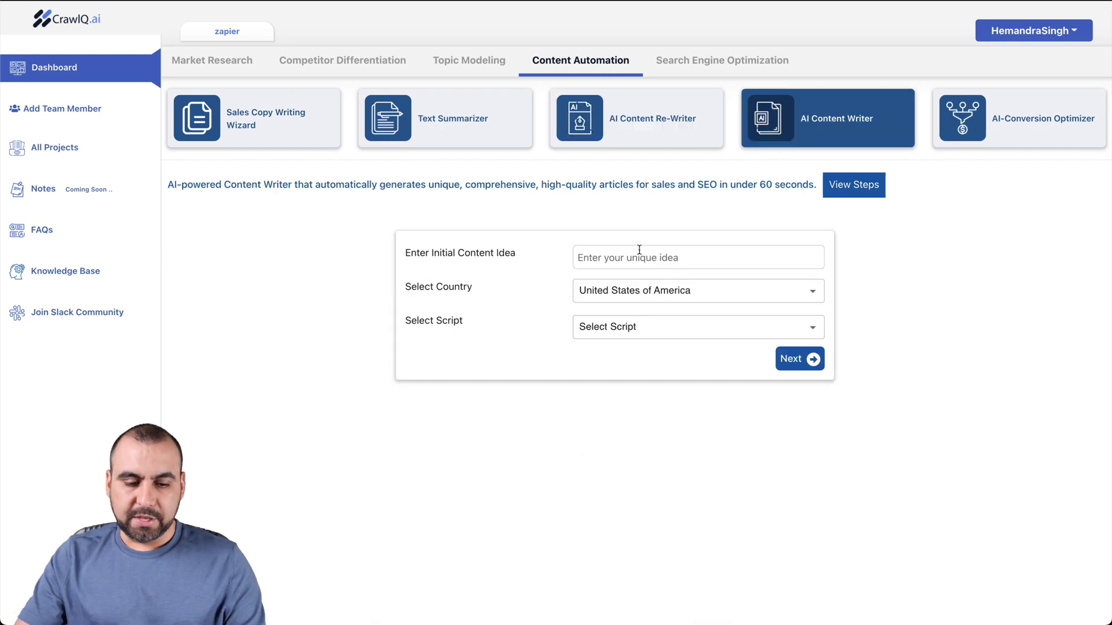
pyautogui.write('zapier')
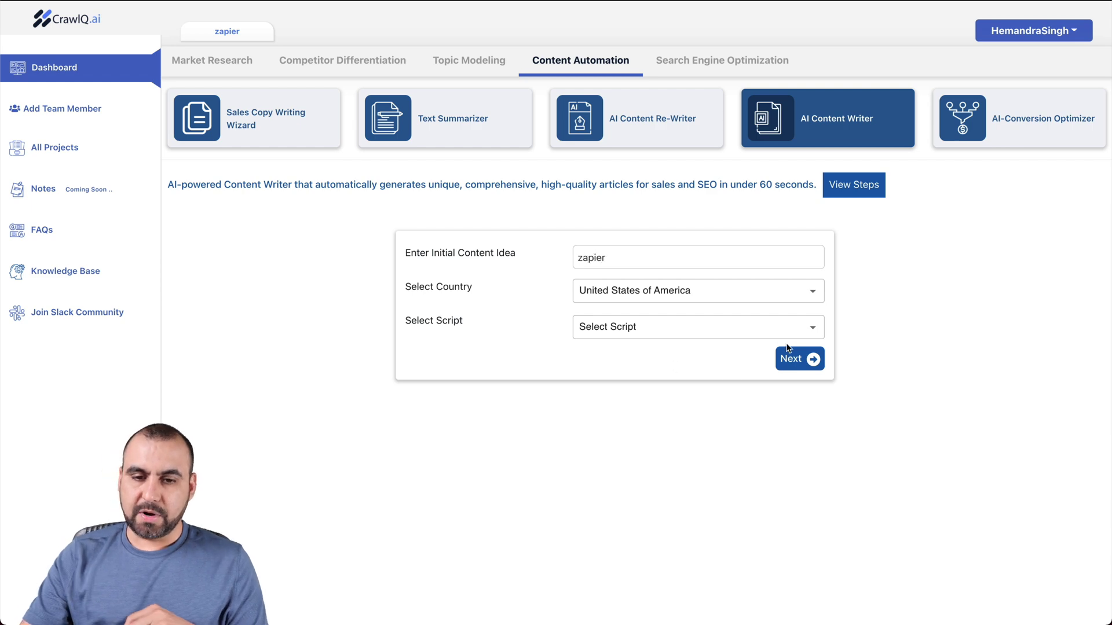
pyautogui.click(697, 325)
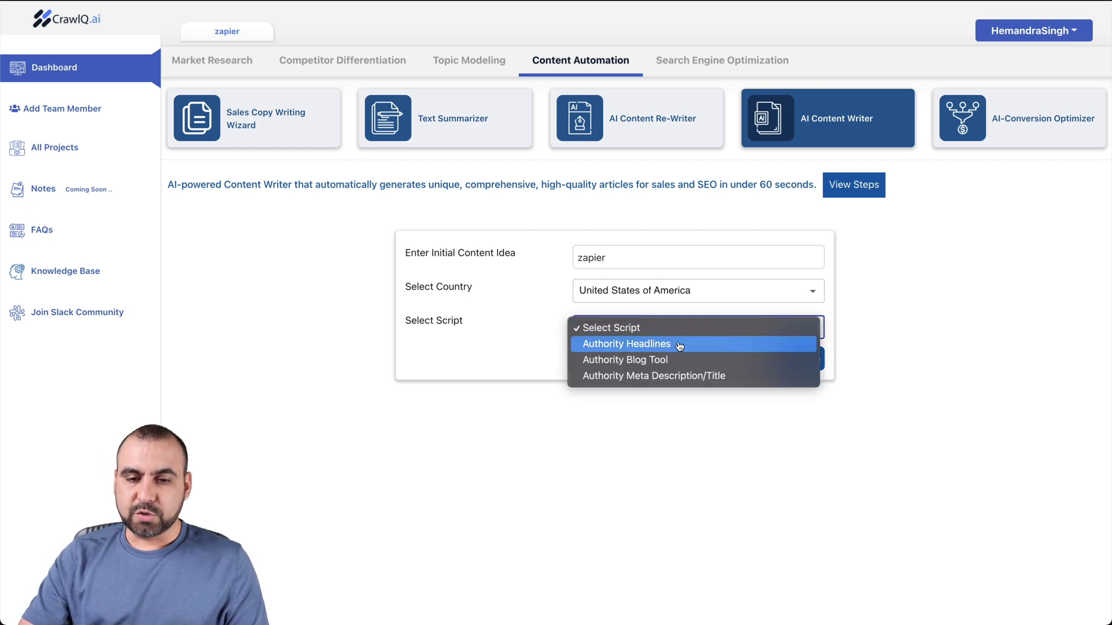
pyautogui.click(677, 361)
pyautogui.click(793, 359)
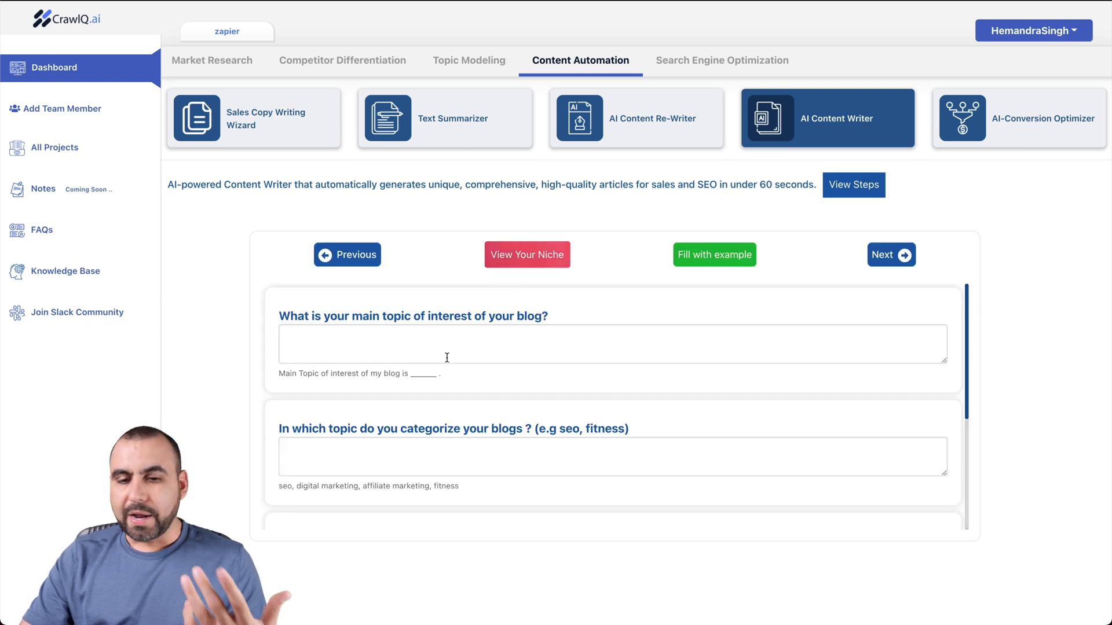
pyautogui.click(718, 261)
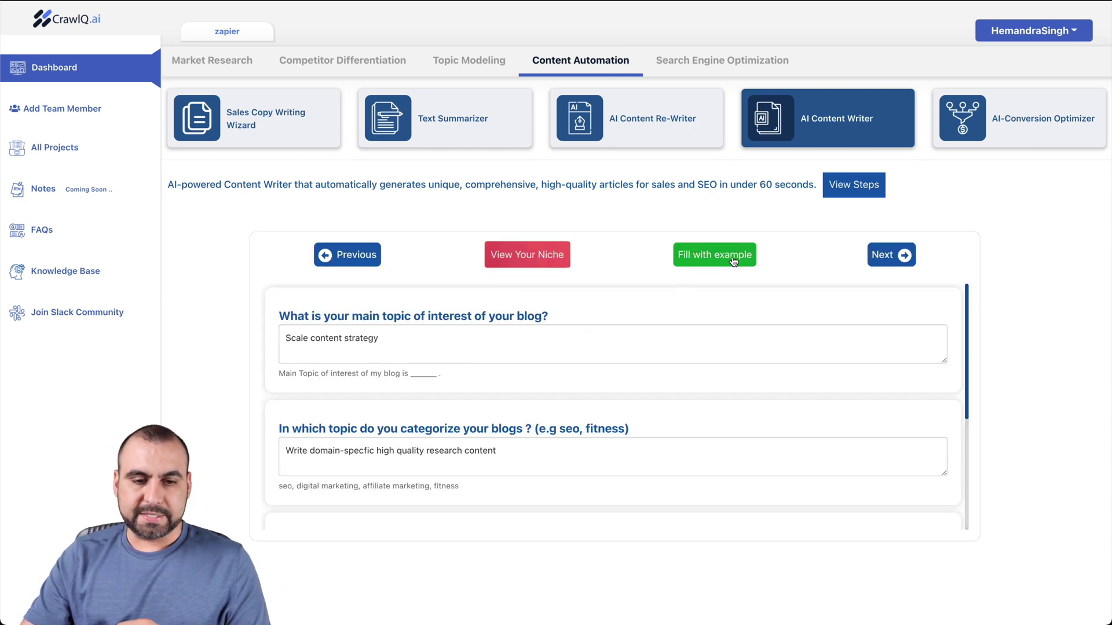
pyautogui.click(880, 255)
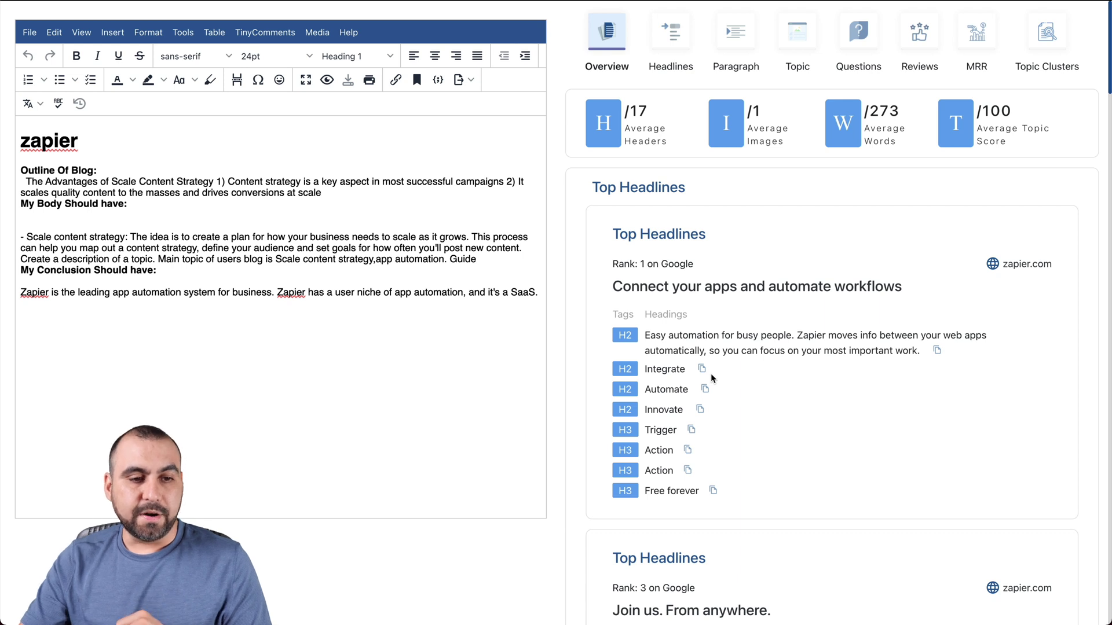
# Select and deselect the 'Advantages of Scale Content Strategy' phrase, then place the cursor in the body paragraph.
pyautogui.moveTo(45, 182); pyautogui.dragTo(222, 184)
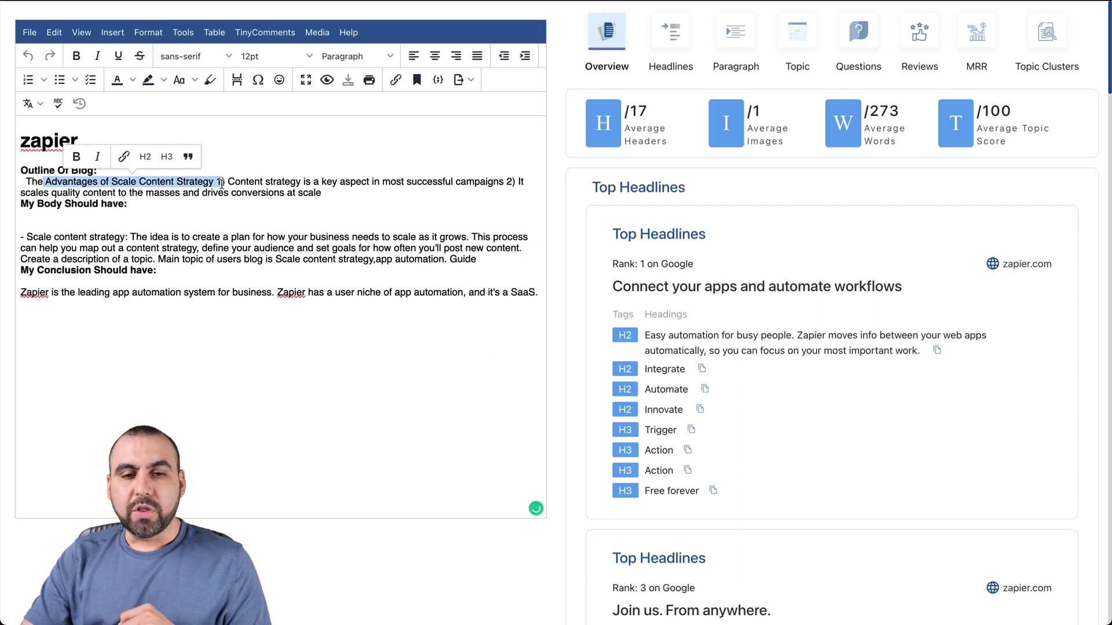
pyautogui.click(329, 181)
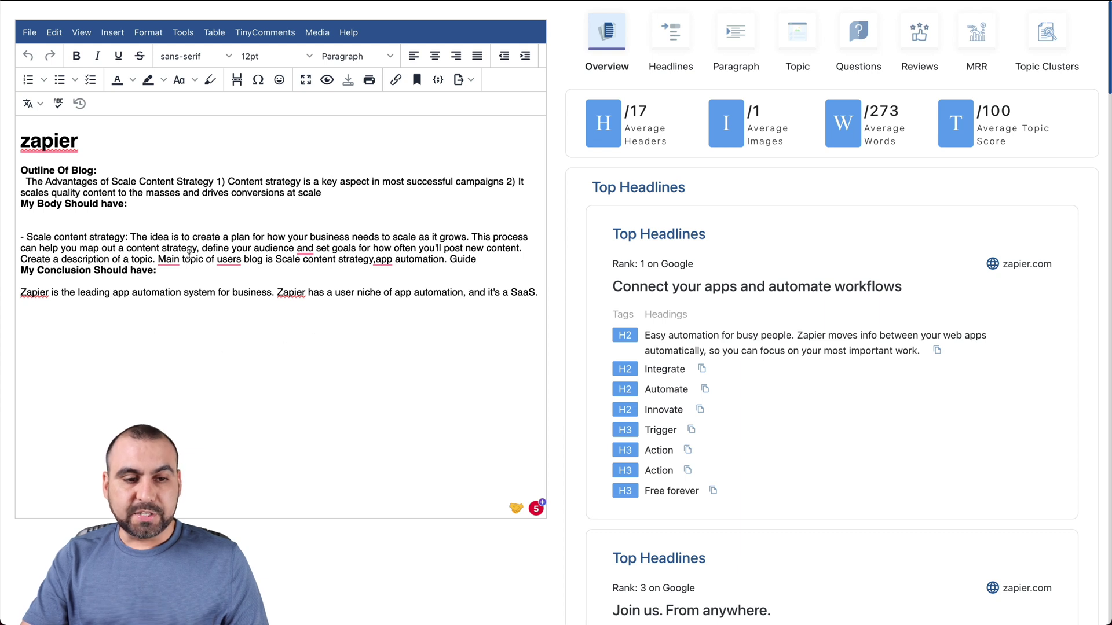
pyautogui.click(162, 249)
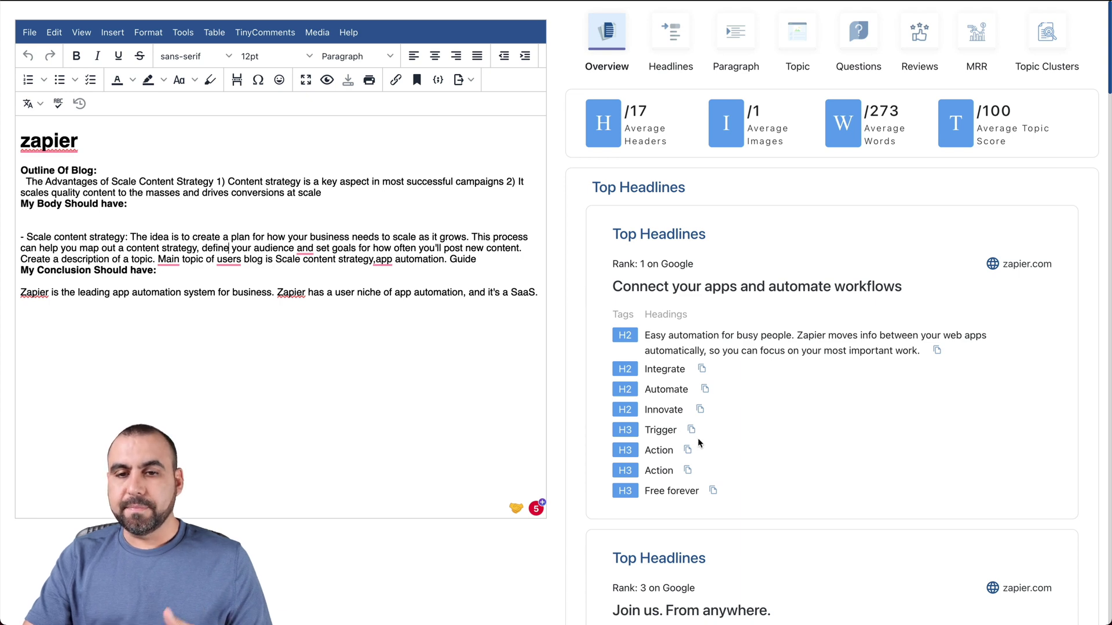
# Browse the Headlines, Paragraph, Topic, Questions, Reviews, MRR and Topic Clusters research tabs, ending on Overview.
pyautogui.click(687, 40)
pyautogui.click(733, 36)
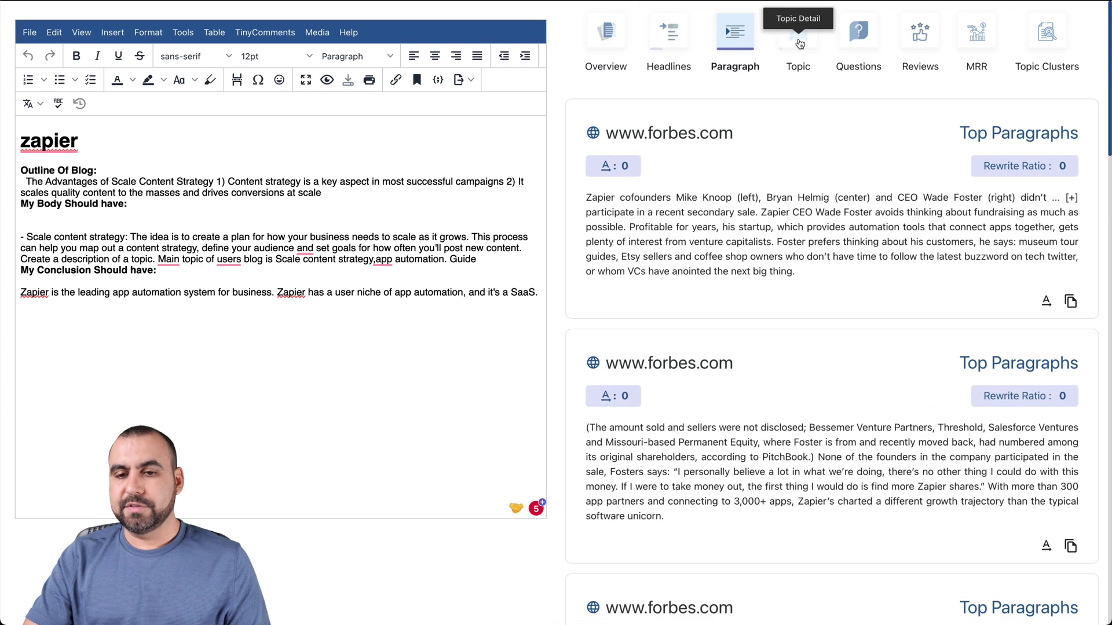
pyautogui.click(797, 36)
pyautogui.click(848, 44)
pyautogui.click(919, 36)
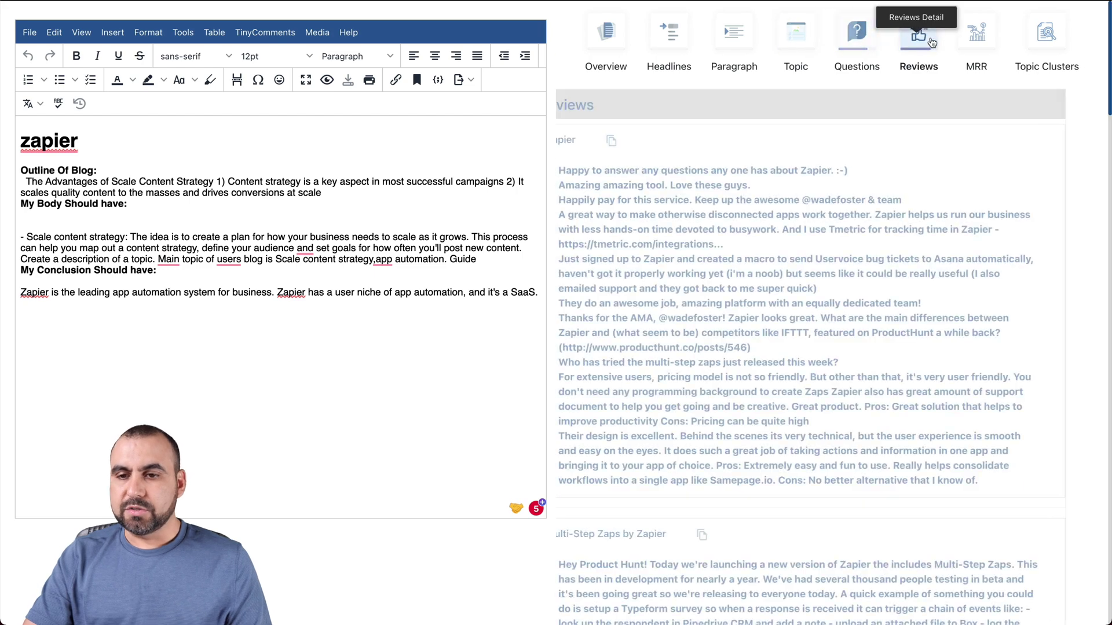
pyautogui.click(972, 40)
pyautogui.click(1047, 34)
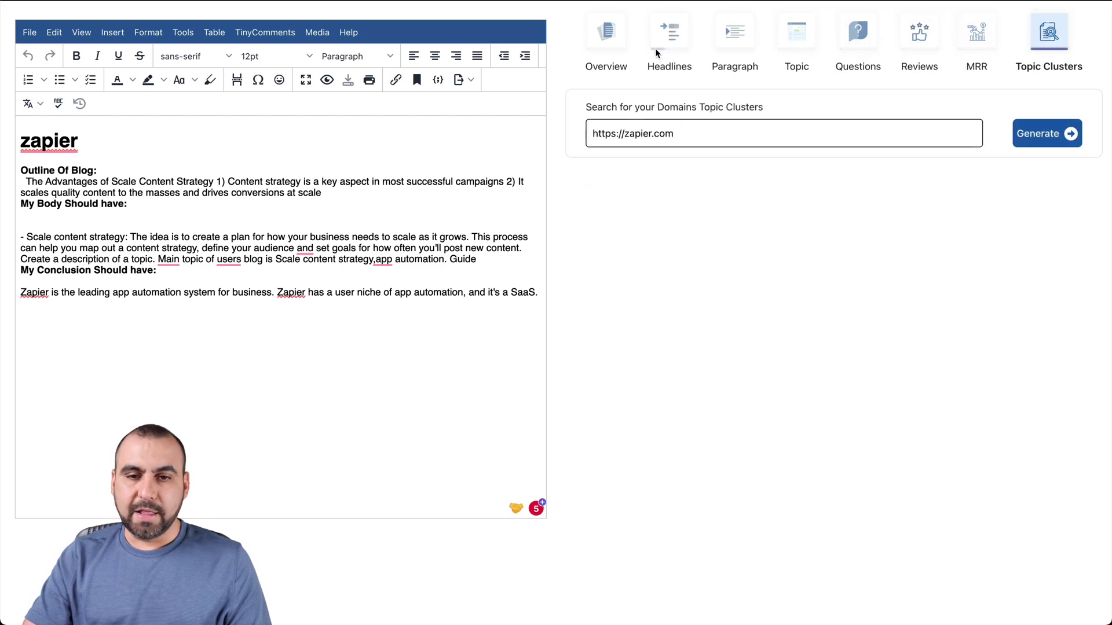
pyautogui.click(609, 36)
pyautogui.hscroll(-5, 476, 443)
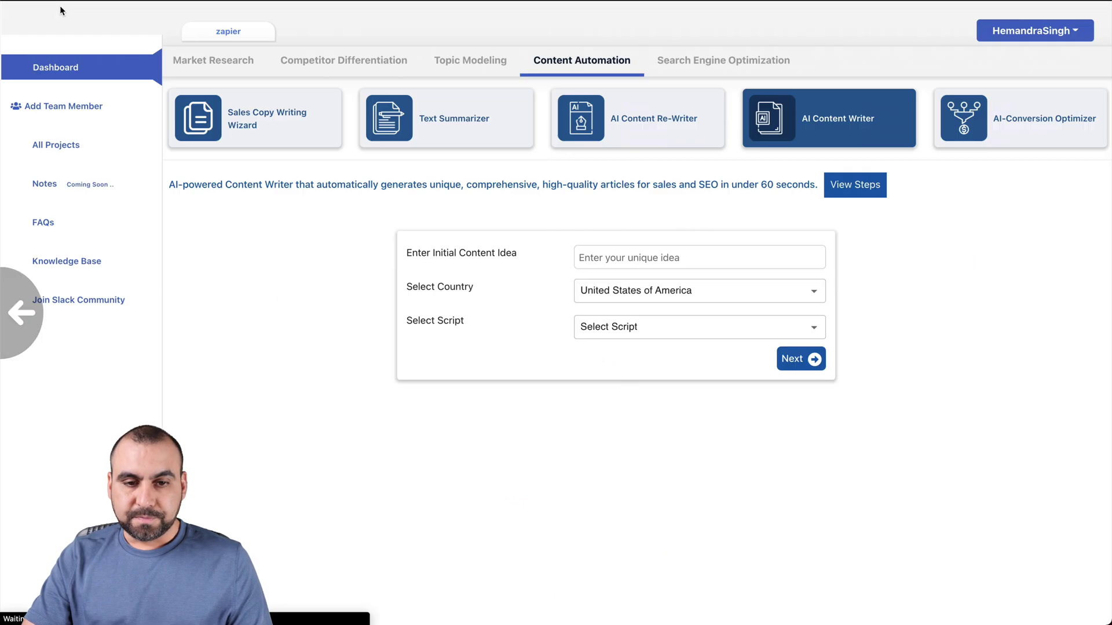